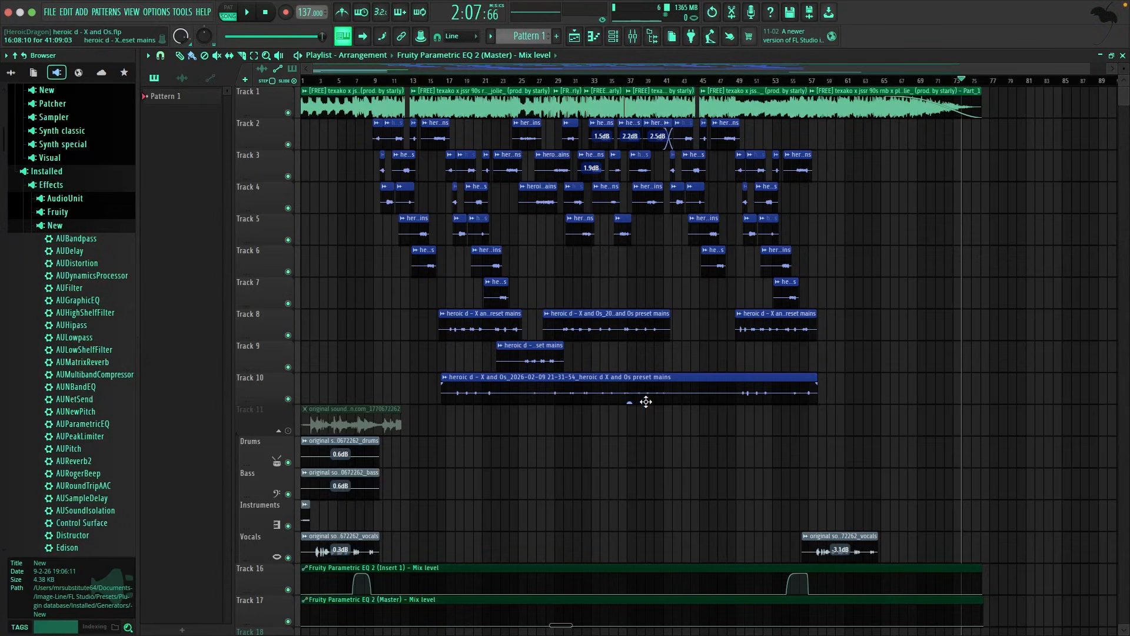
# Step: Bypass the Master track's effects in the mixer and audition the song from about bar 9
pyautogui.click(633, 37)
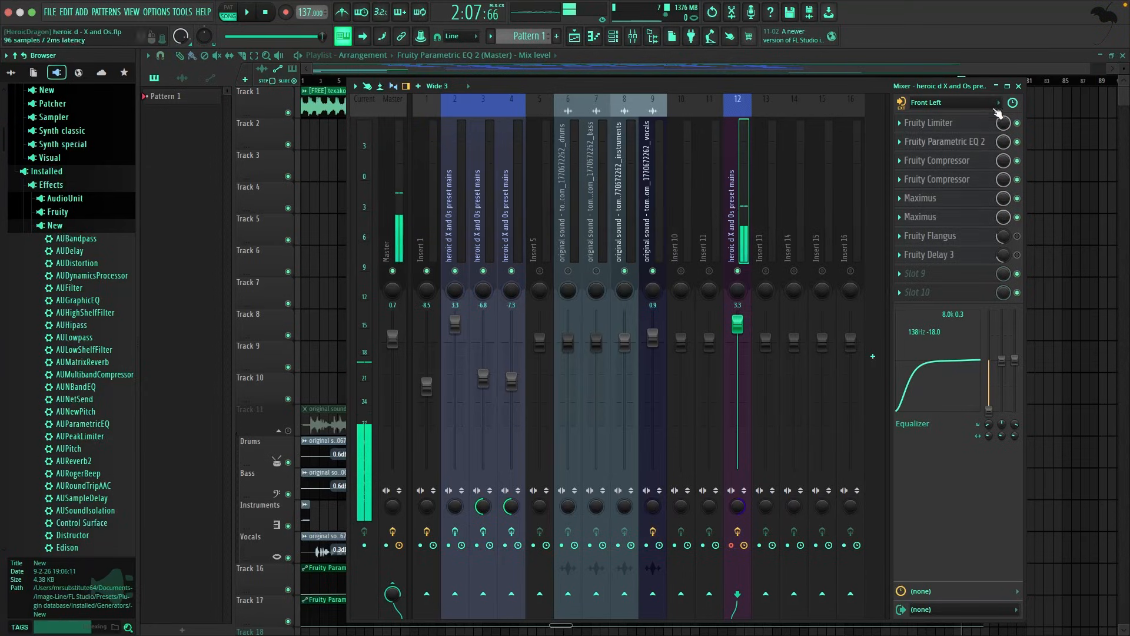
pyautogui.click(392, 533)
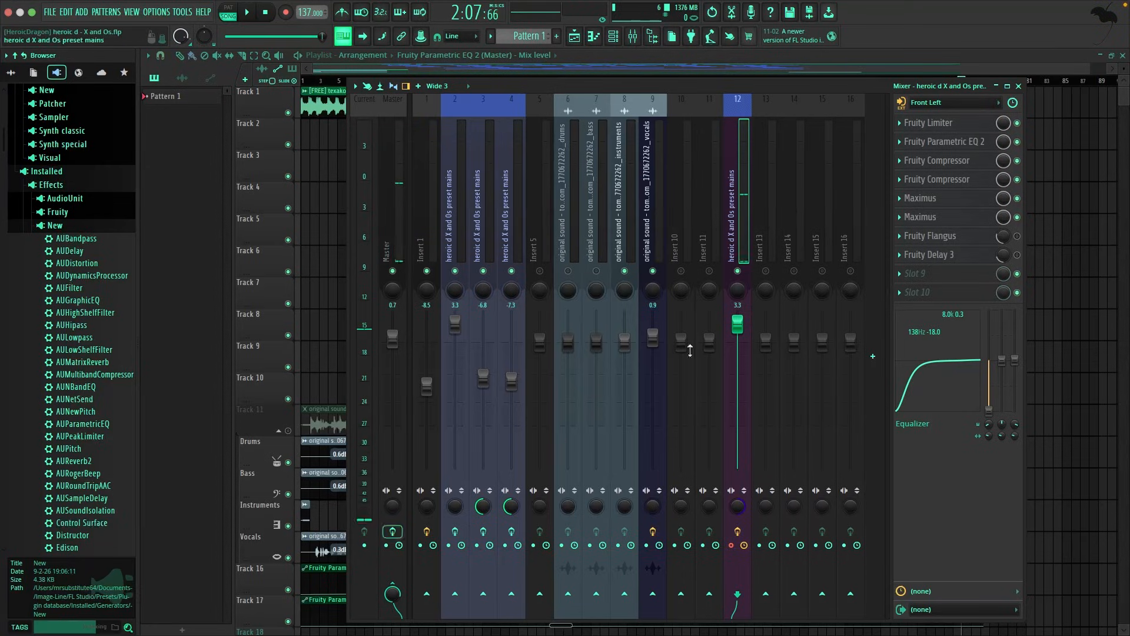
pyautogui.click(1018, 86)
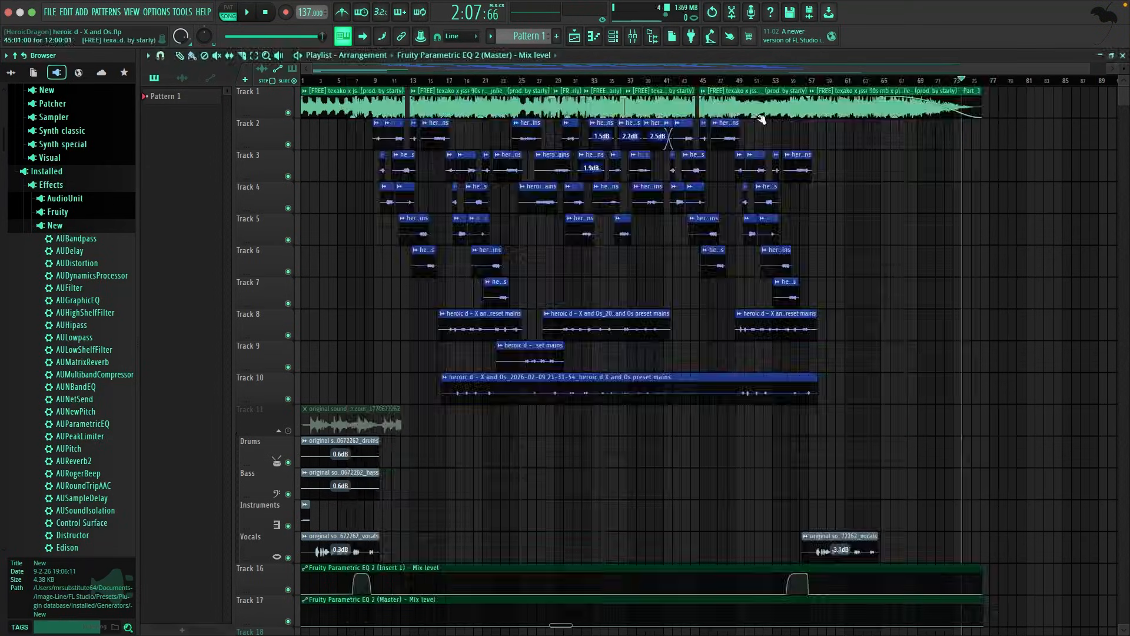
pyautogui.click(374, 82)
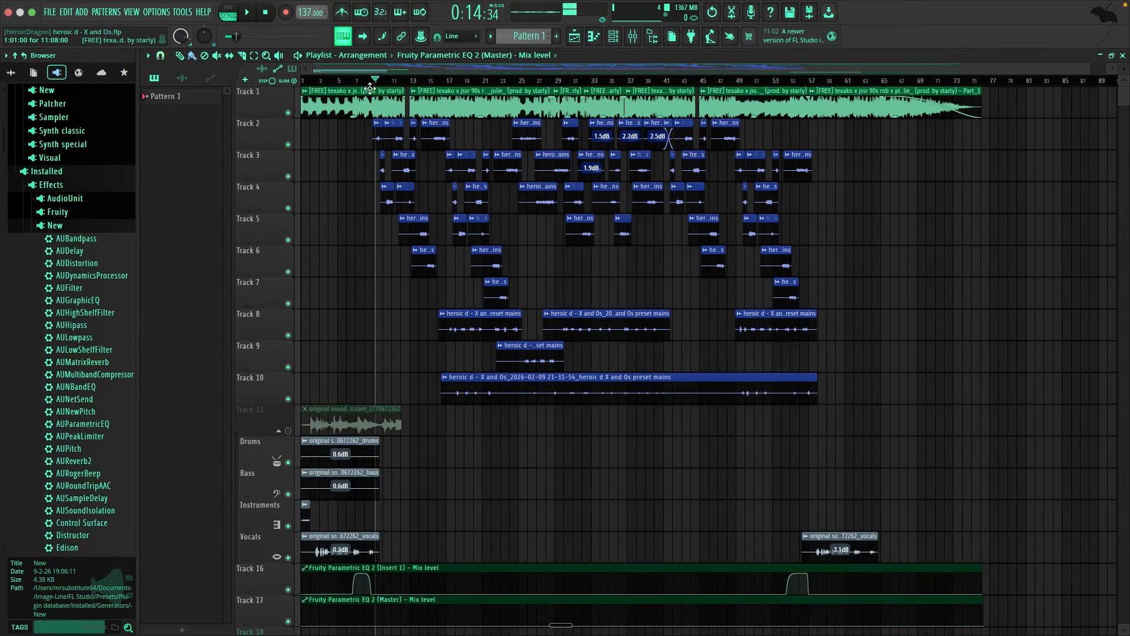
pyautogui.press('space')
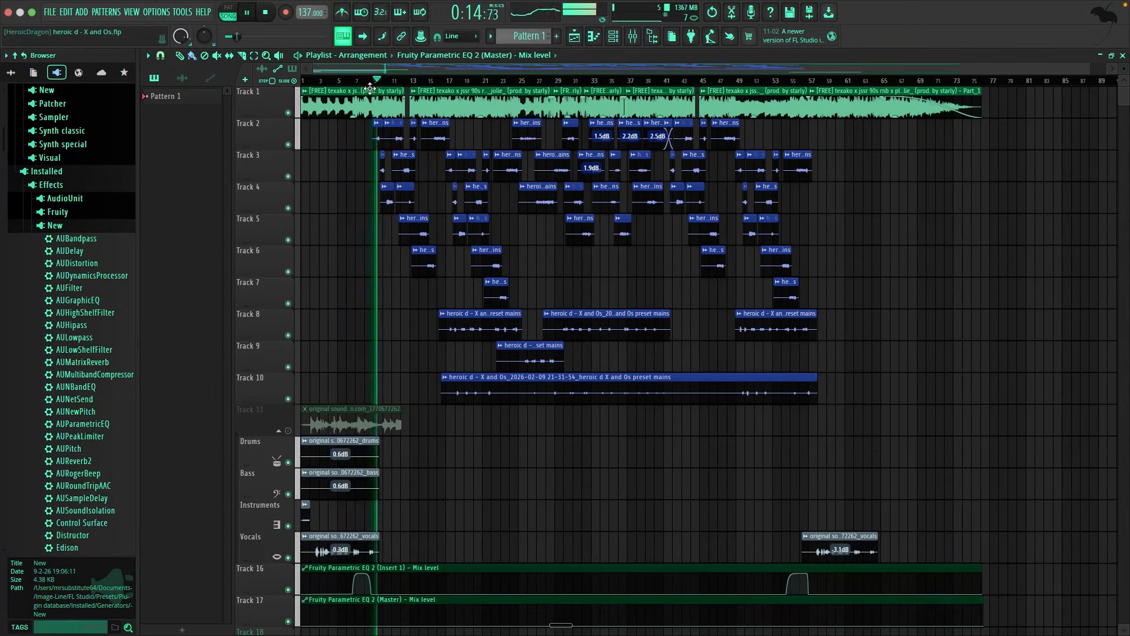
pyautogui.click(348, 83)
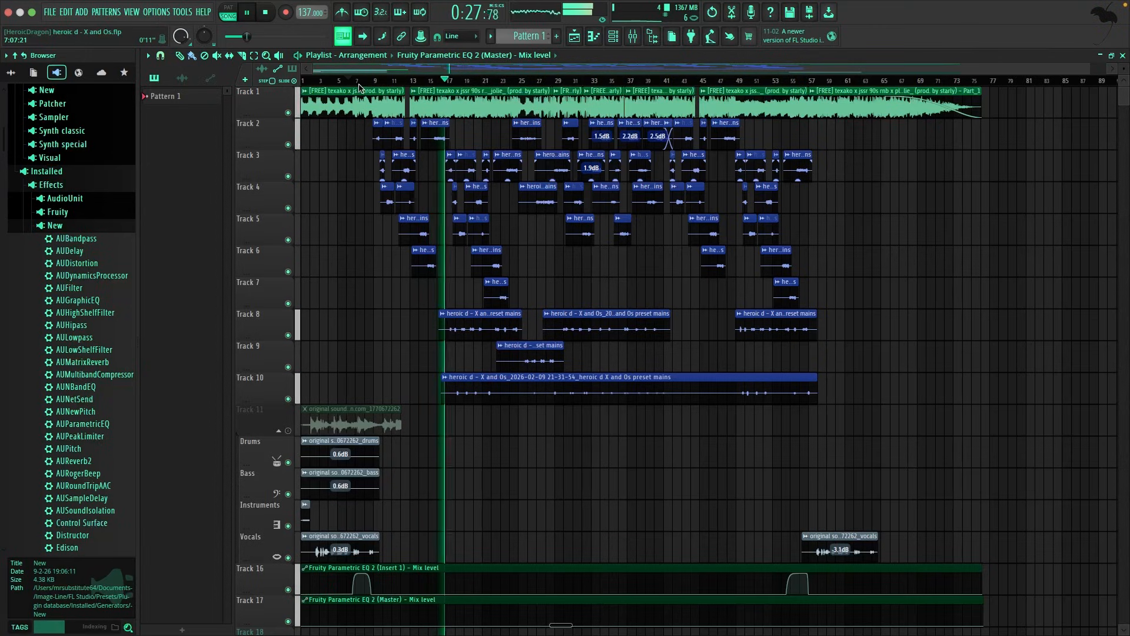
pyautogui.press('space')
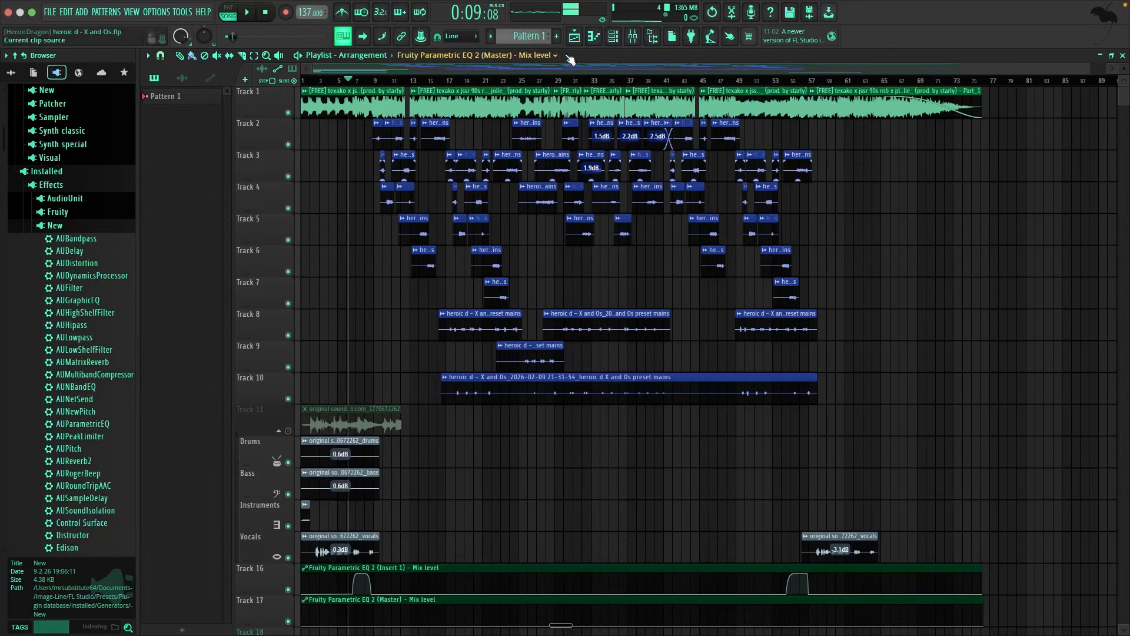
# Step: Enable the effects on mixer tracks 2, 3 and 4, and play the song from about bar 6
pyautogui.click(632, 36)
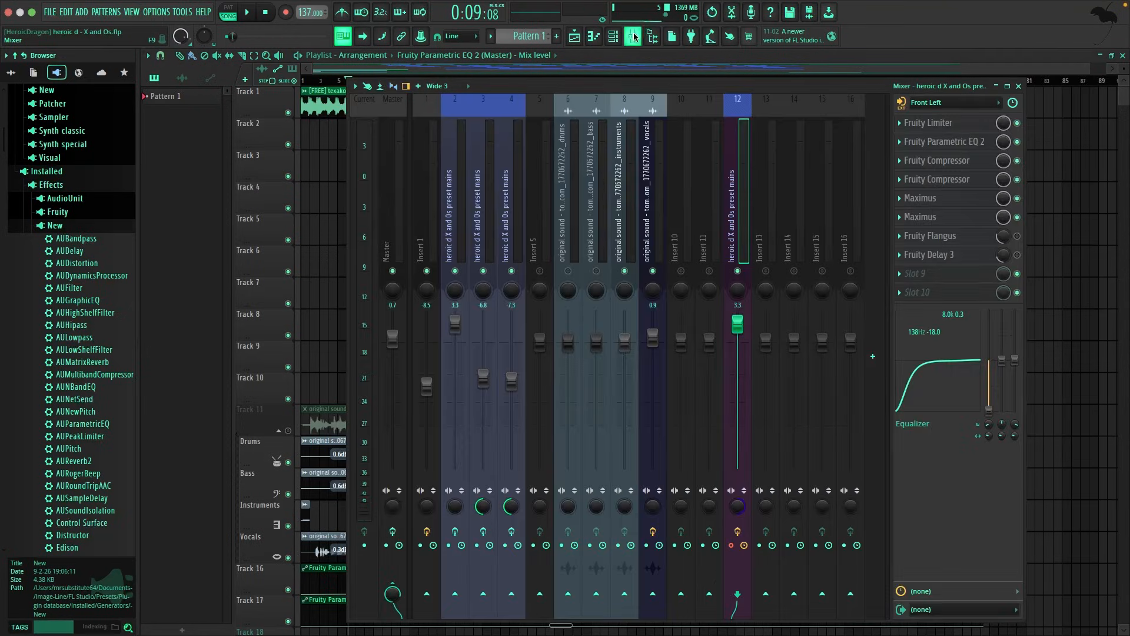
pyautogui.click(462, 533)
pyautogui.click(486, 533)
pyautogui.click(511, 532)
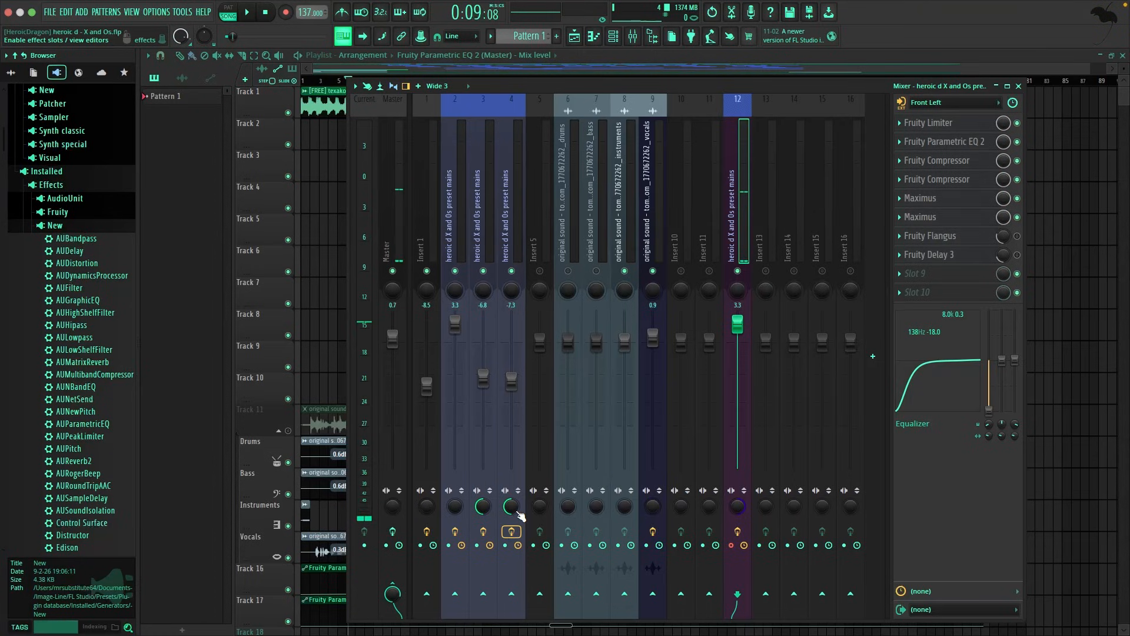
pyautogui.click(1018, 86)
pyautogui.press('space')
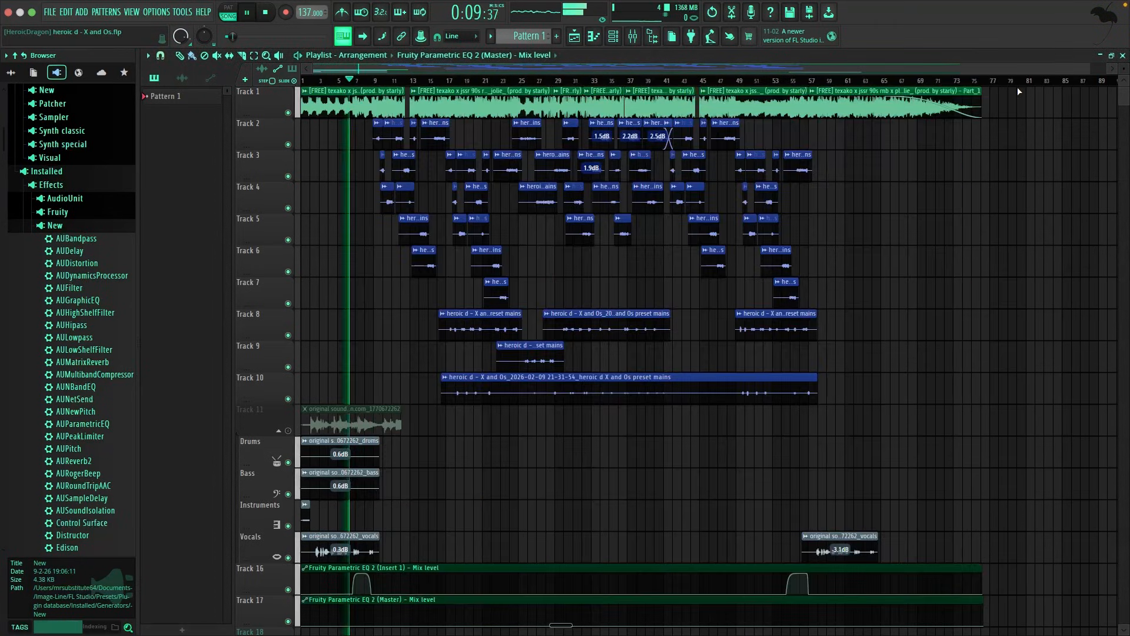
# Step: Enable the Master track's effects and play the song from the beginning
pyautogui.click(635, 37)
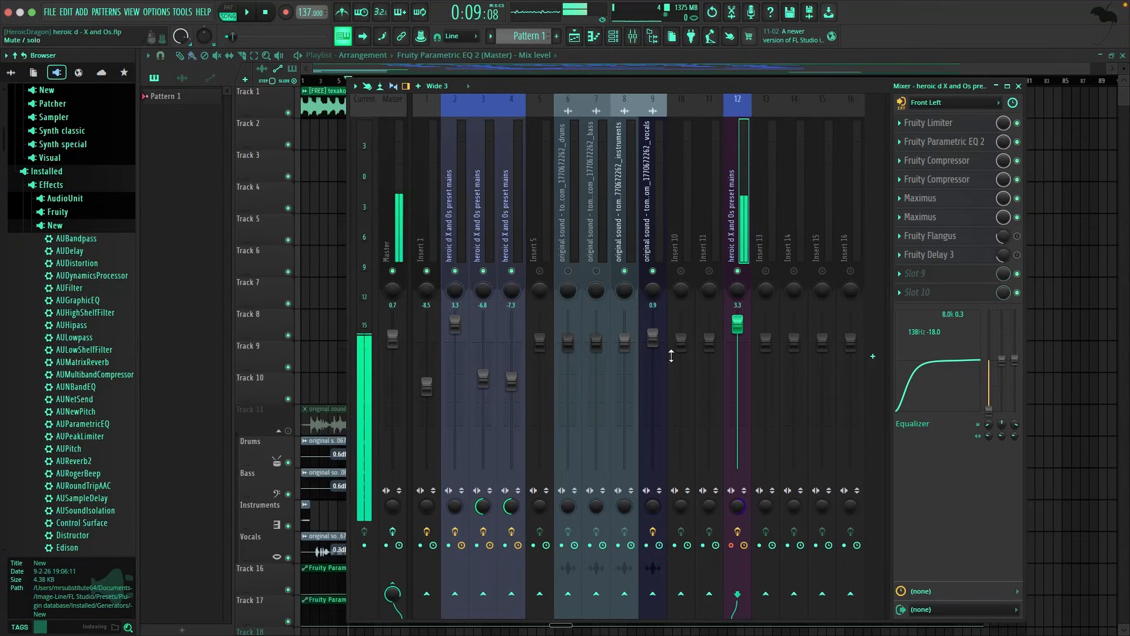
pyautogui.click(392, 531)
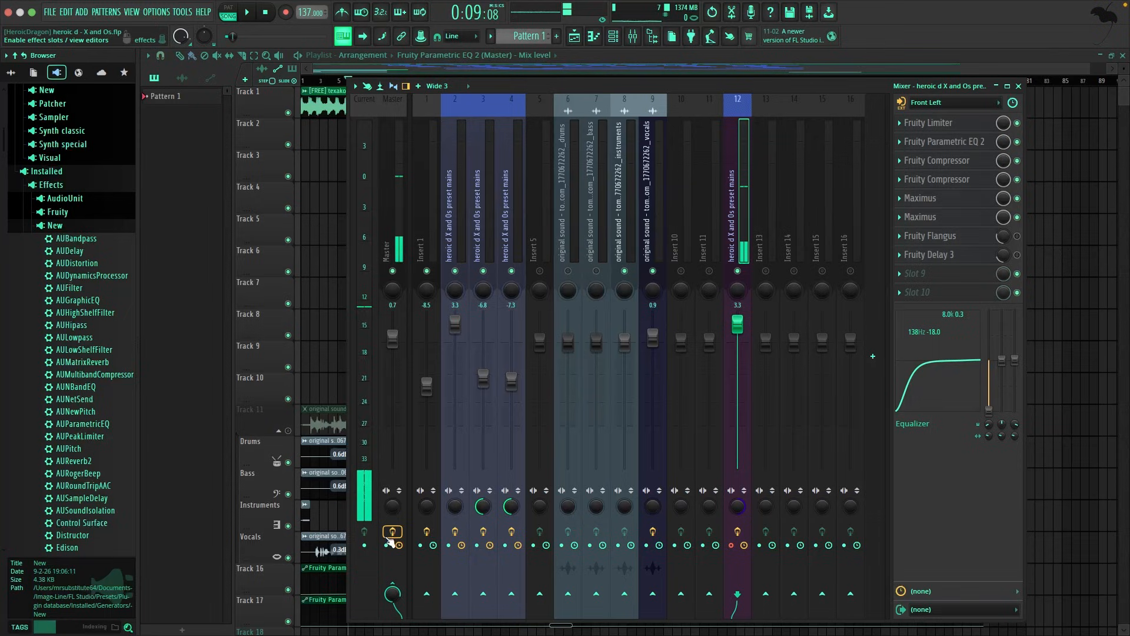
pyautogui.click(308, 82)
pyautogui.press('space')
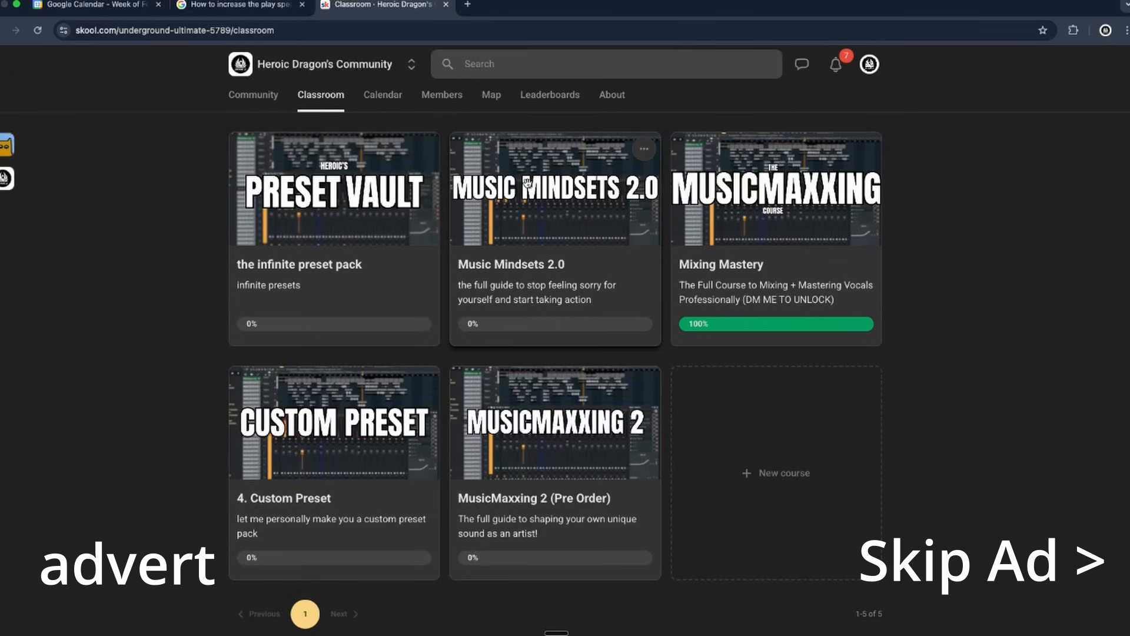
# Step: Switch to the Skool classroom and browse the Mixing Mastery course, viewing "Use this plug-in to 100x your vocals" and "The Artist Accelerator"
pyautogui.click(831, 181)
pyautogui.click(317, 338)
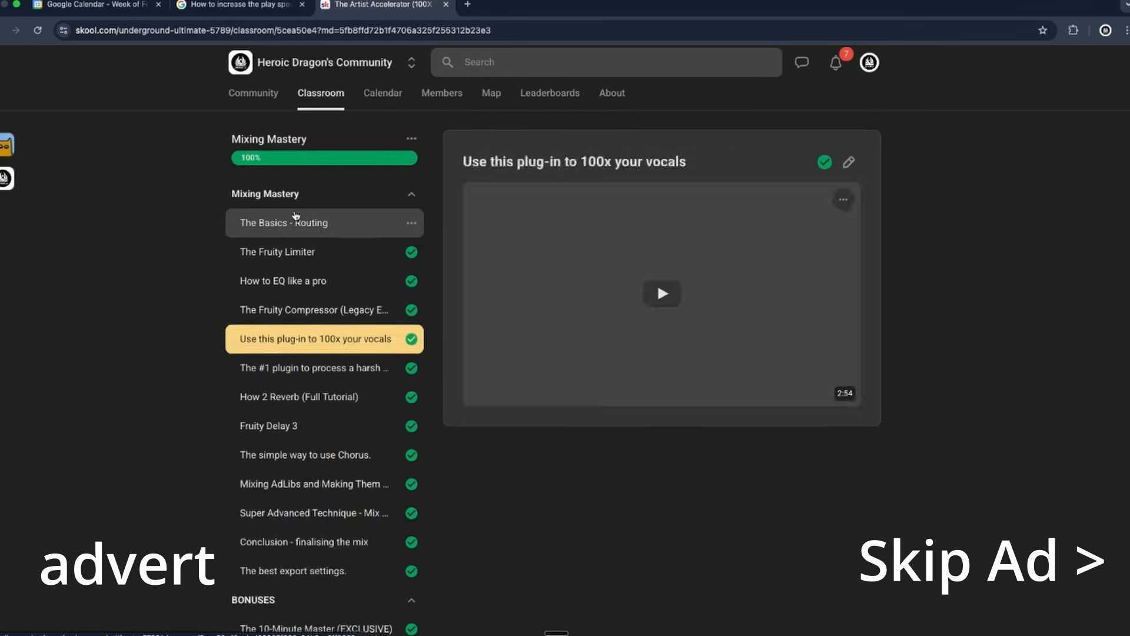
pyautogui.scroll(-2, 318, 338)
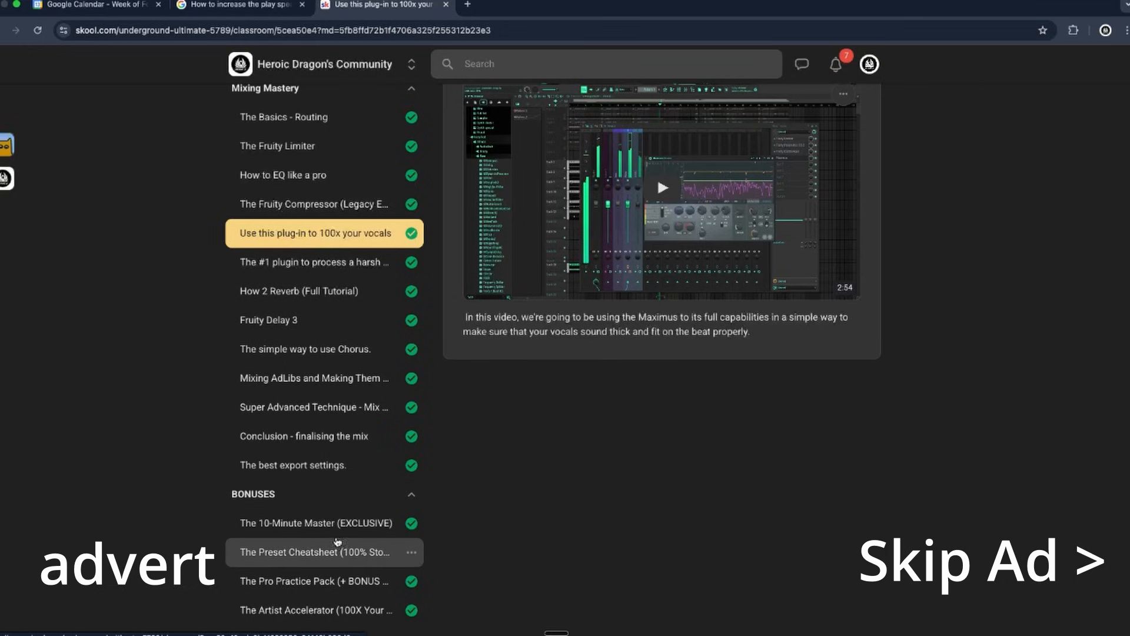
pyautogui.scroll(2, 335, 573)
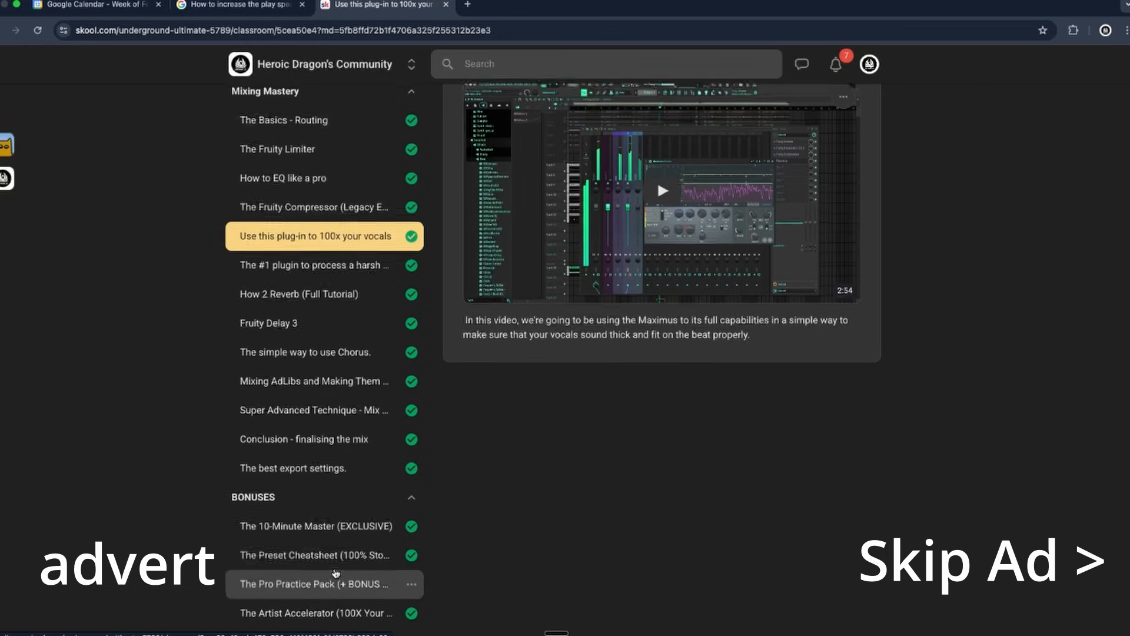
pyautogui.scroll(-2, 335, 574)
pyautogui.click(332, 611)
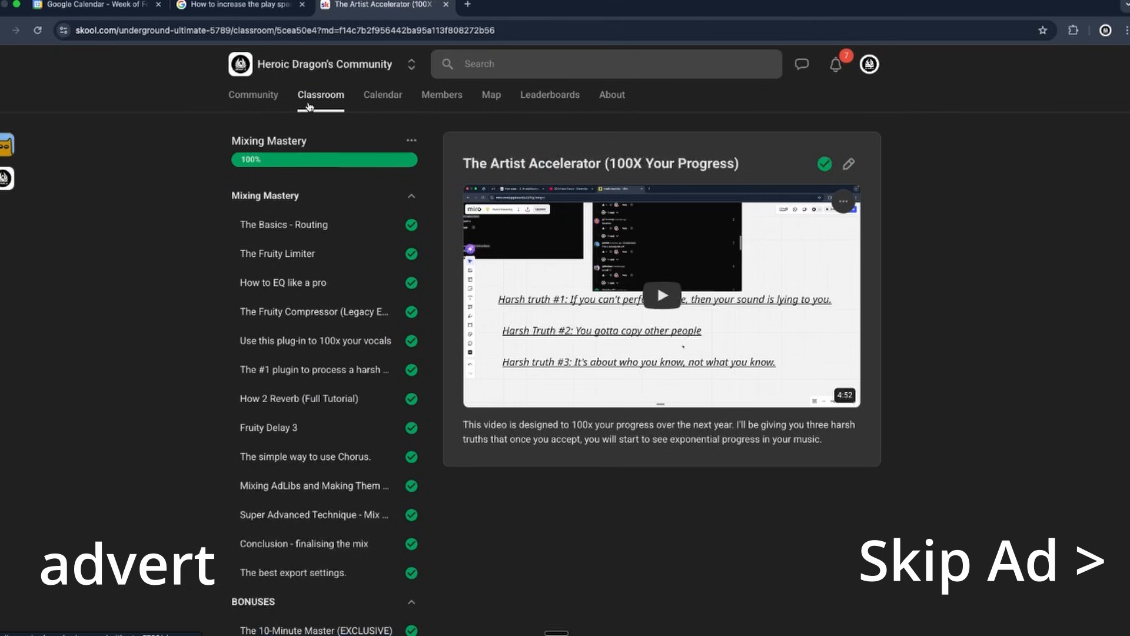
# Step: Return to the classroom overview and look through the community's About page
pyautogui.click(309, 105)
pyautogui.click(601, 105)
pyautogui.scroll(-1, 607, 353)
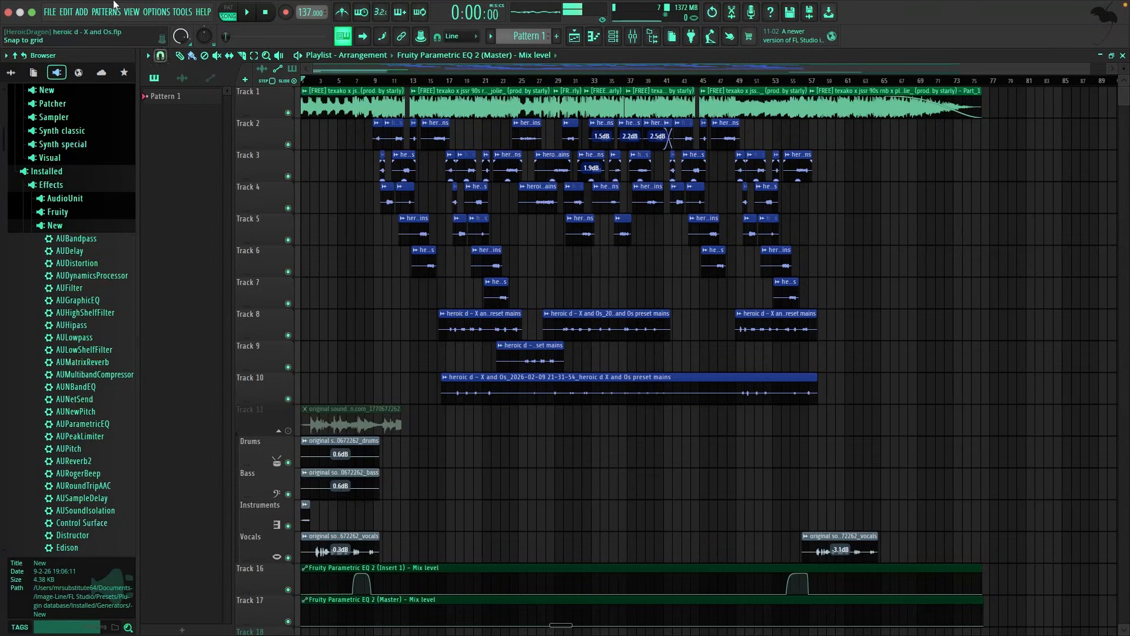
# Step: Switch to FL Studio and set the audio buffer length to 176 samples in the audio settings
pyautogui.click(167, 17)
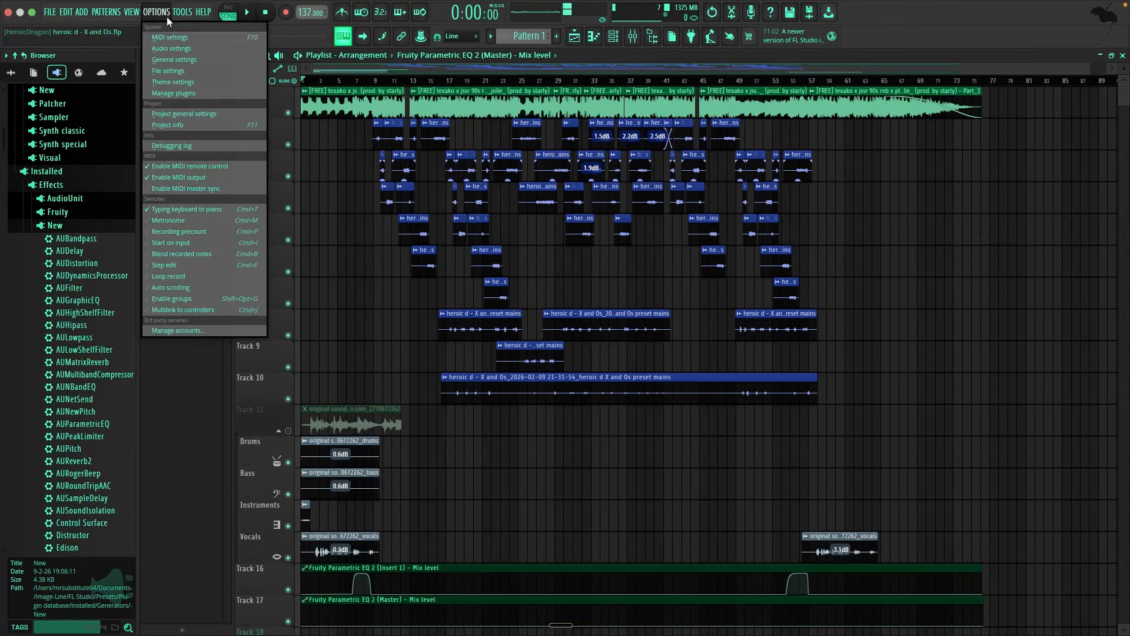
pyautogui.click(167, 60)
pyautogui.click(496, 82)
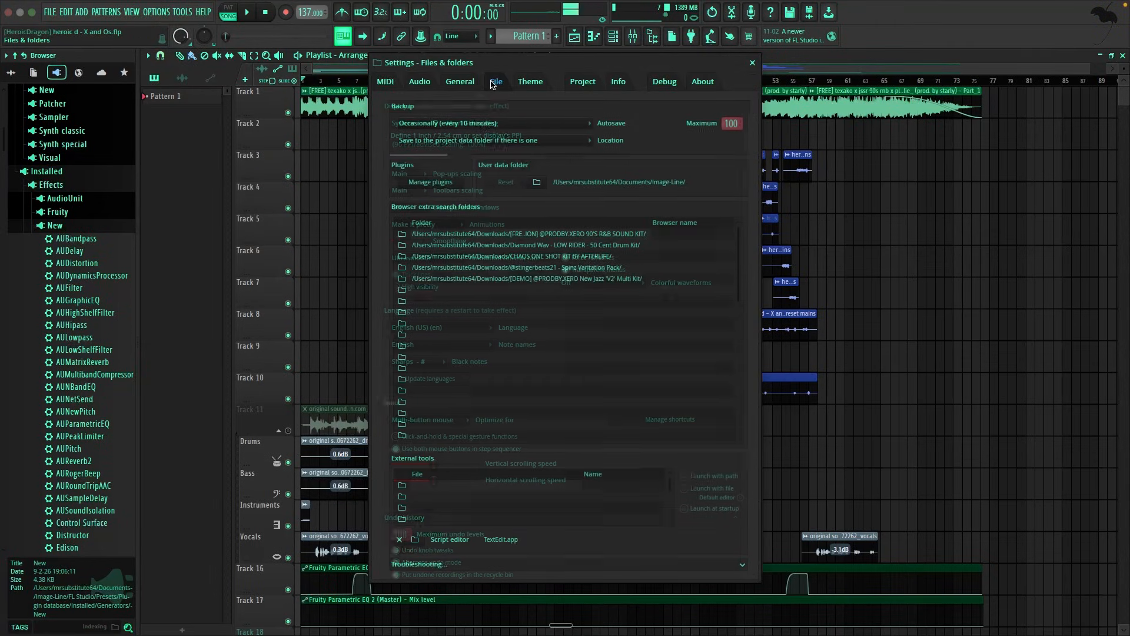
pyautogui.click(419, 81)
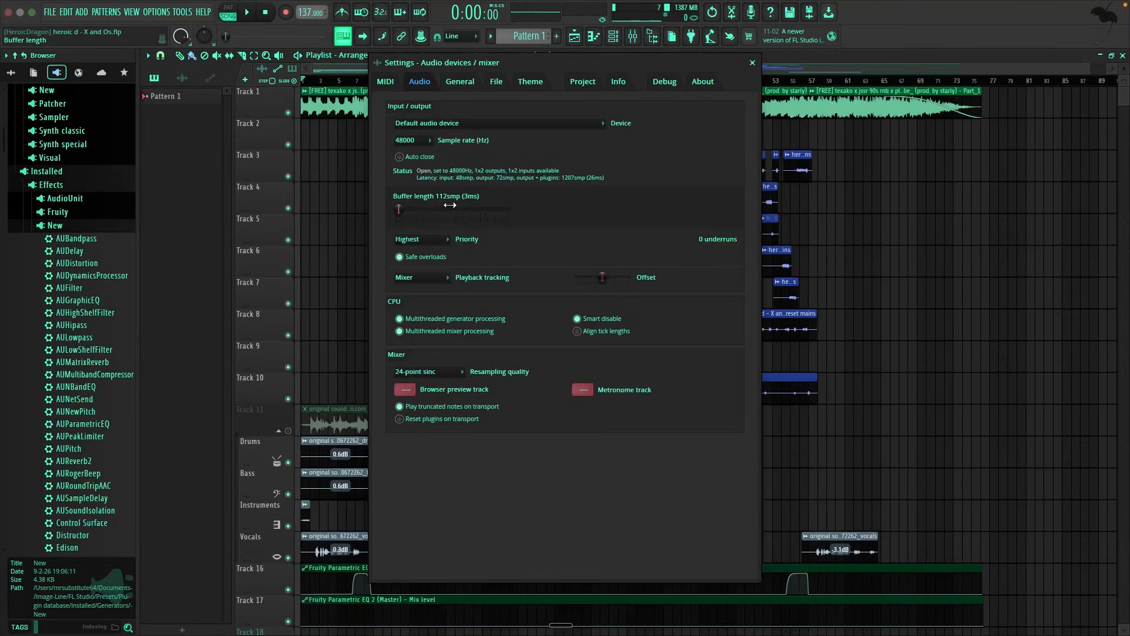
pyautogui.moveTo(400, 209); pyautogui.dragTo(402, 209)
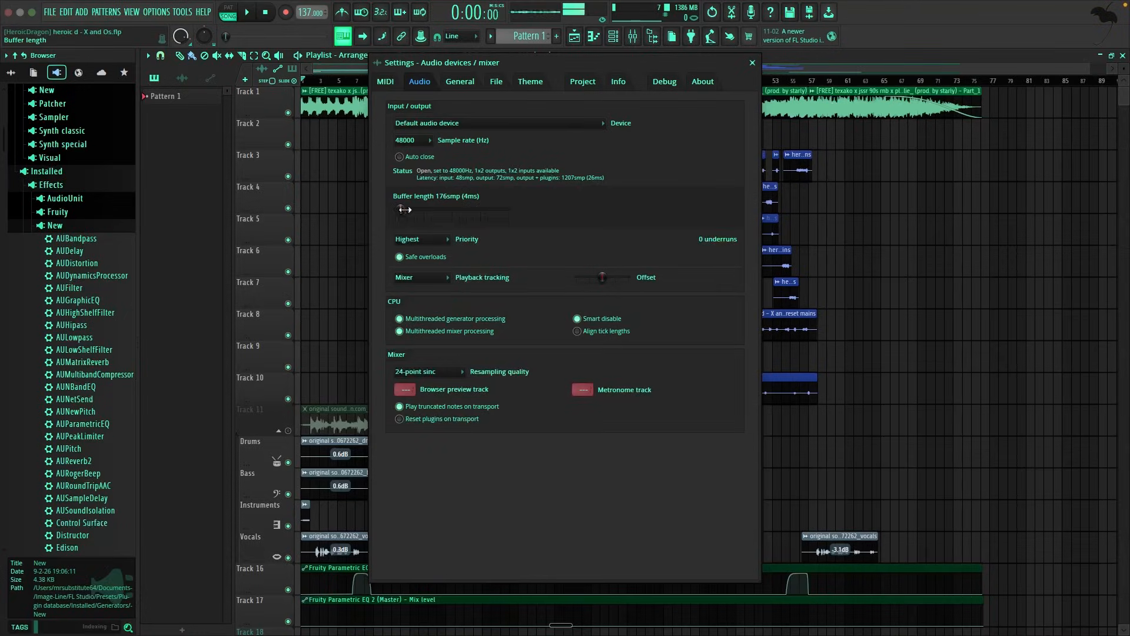
pyautogui.click(752, 63)
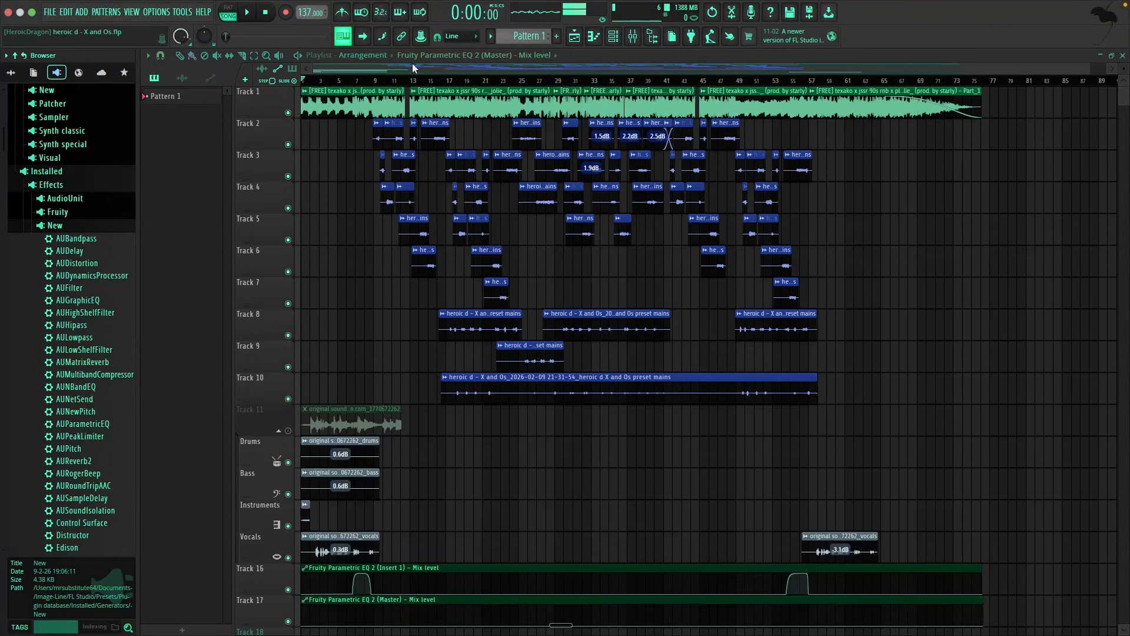
# Step: Bypass the effects on the Master and mixer tracks 1 to 4, and audition the song from about bar 9
pyautogui.click(372, 81)
pyautogui.click(633, 37)
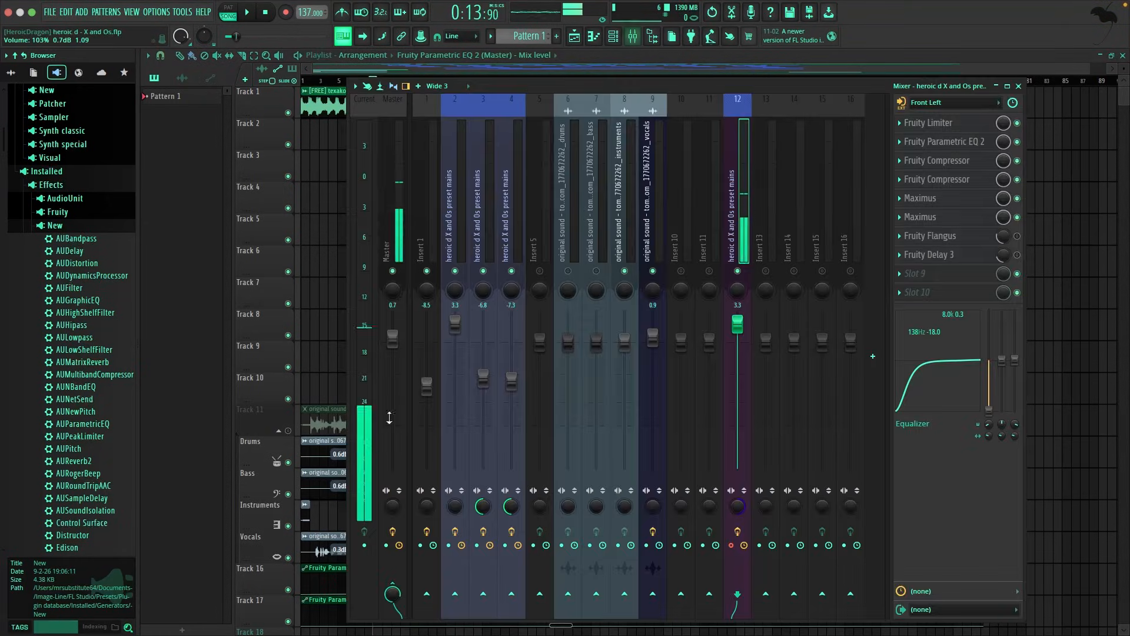
pyautogui.click(427, 531)
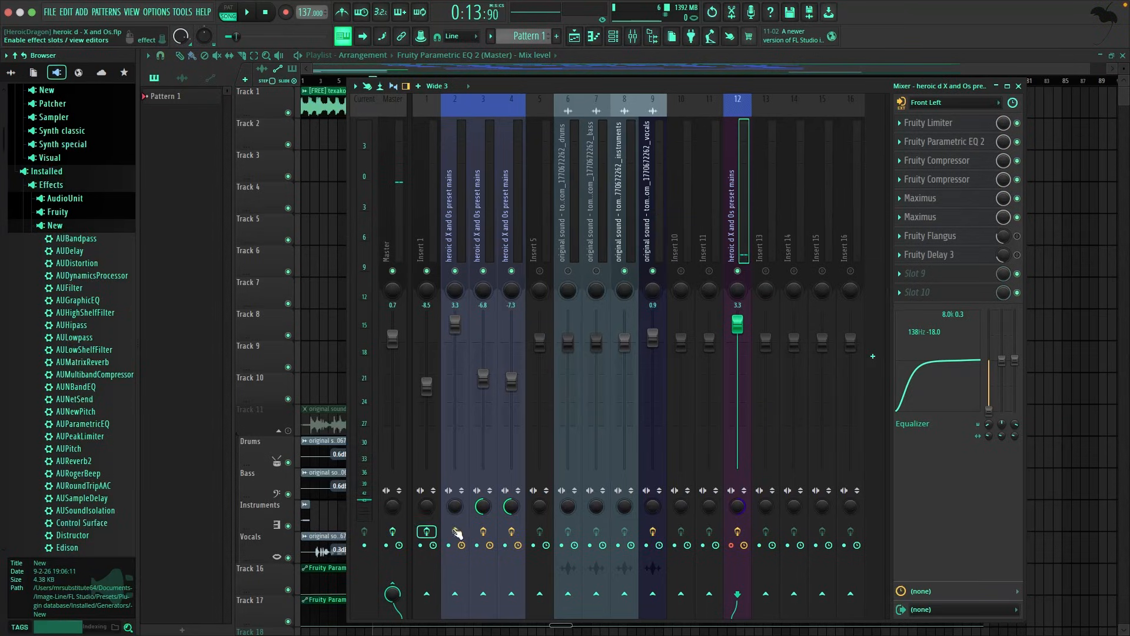
pyautogui.click(455, 532)
pyautogui.click(483, 532)
pyautogui.click(511, 531)
pyautogui.press('space')
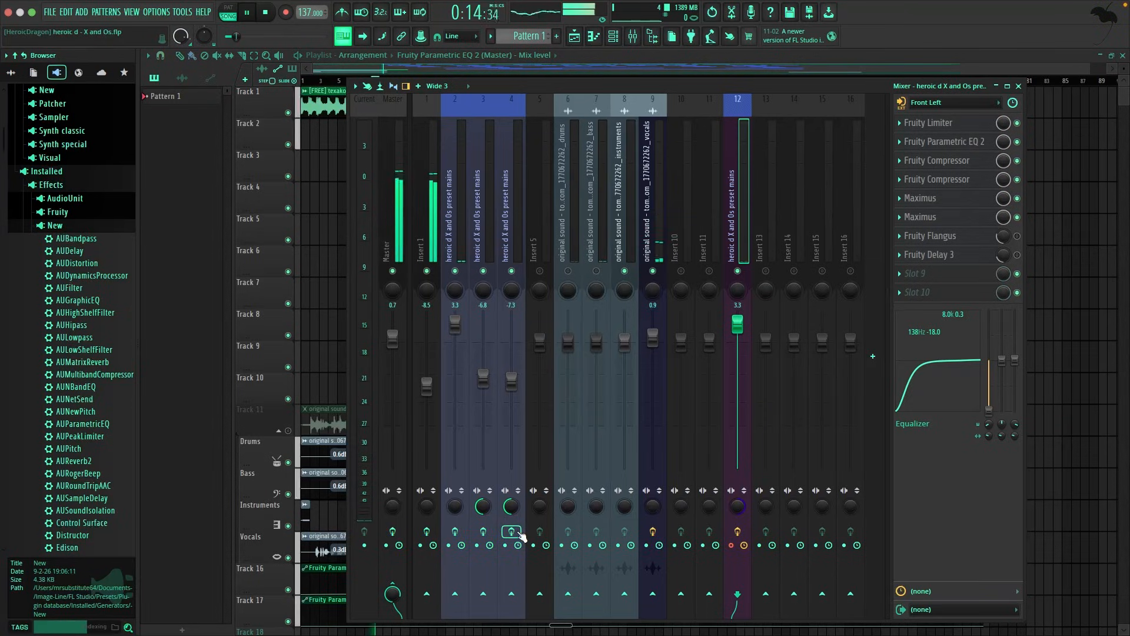
pyautogui.press('space')
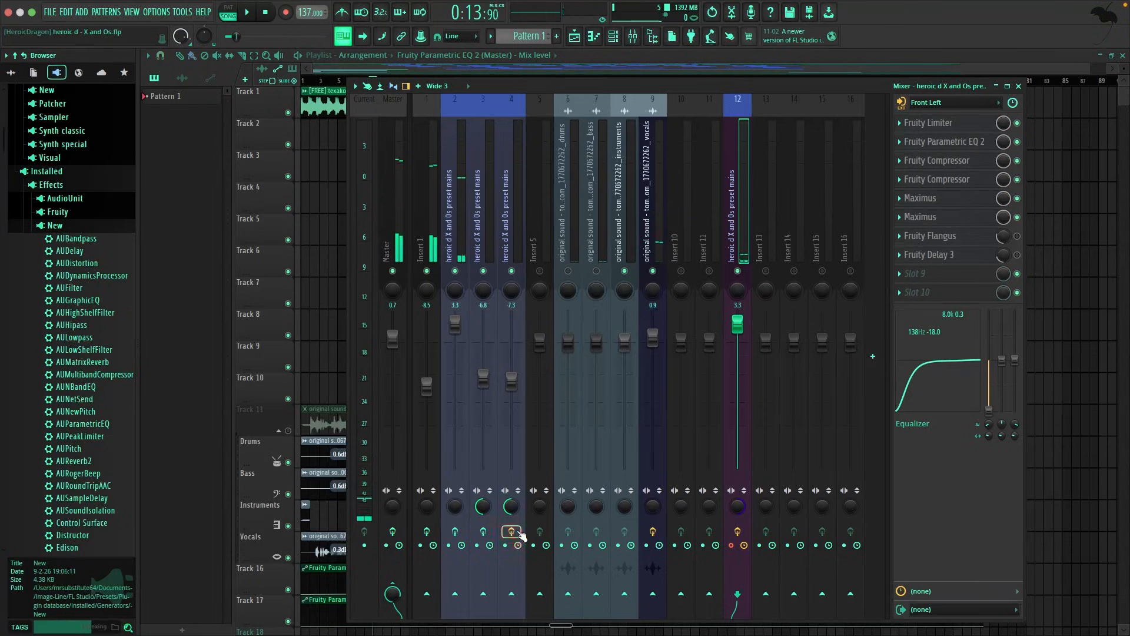
# Step: Re-enable the effects on mixer tracks 1 to 4 and the Master, and audition the same passage for comparison
pyautogui.click(512, 531)
pyautogui.click(483, 532)
pyautogui.click(455, 532)
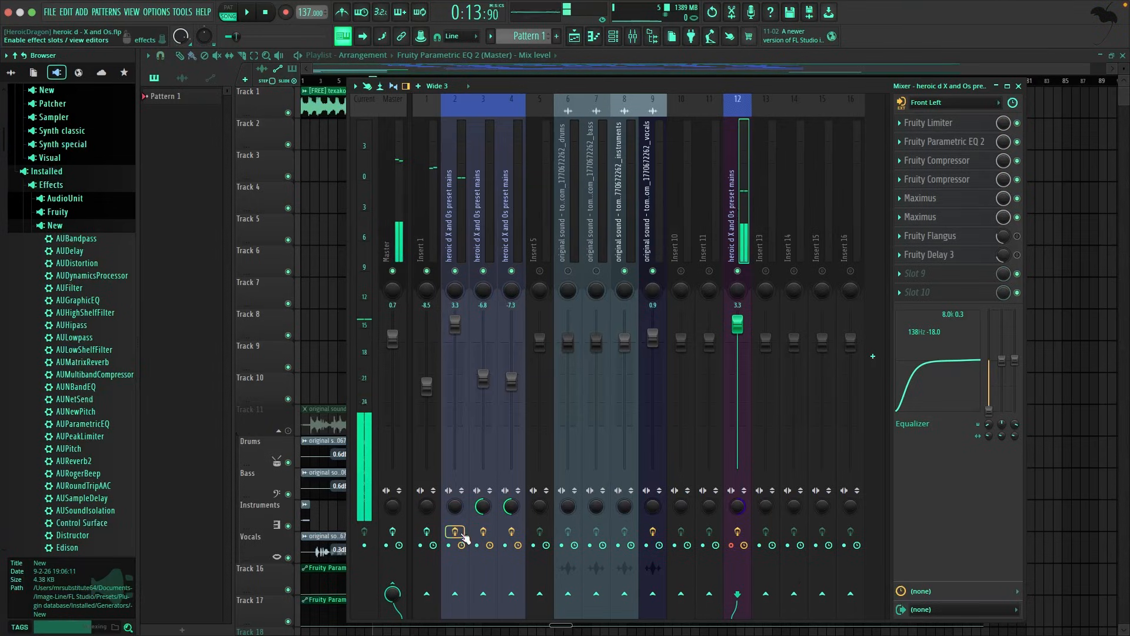
pyautogui.click(427, 532)
pyautogui.press('space')
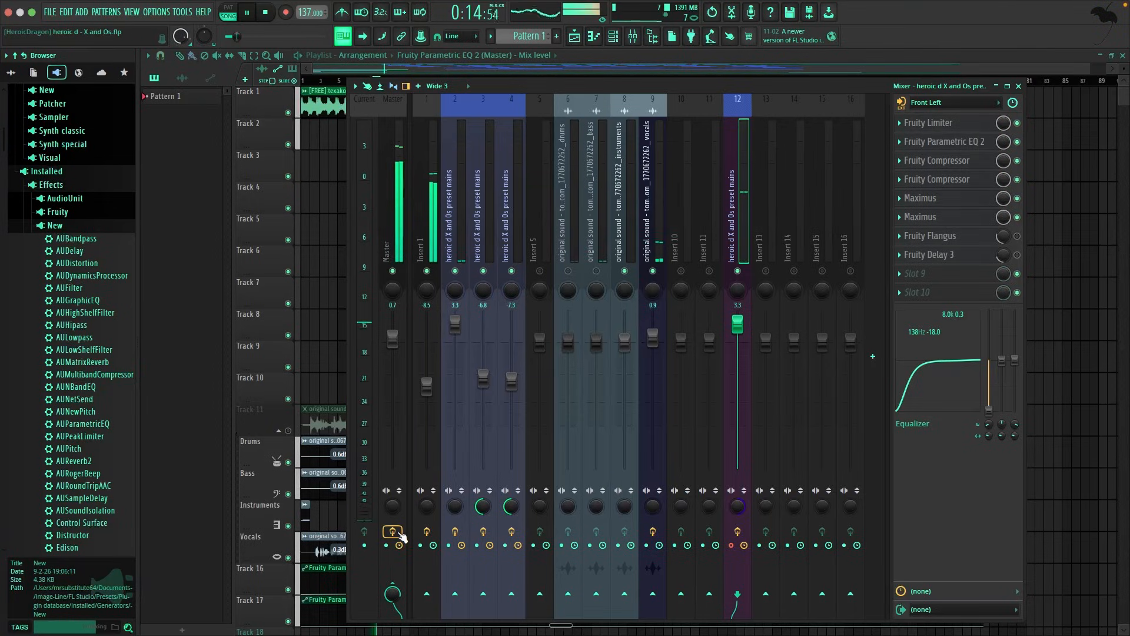
pyautogui.press('space')
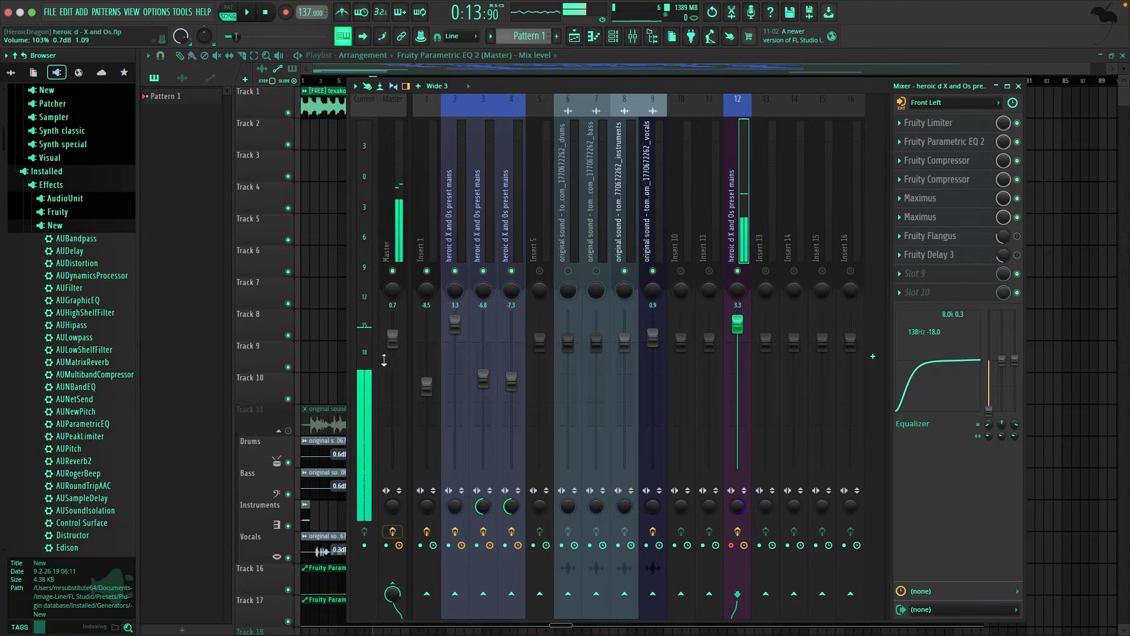
# Step: Select mixer track 2, "heroic d X and Os preset mains", and play the passage to watch its levels in the mixer
pyautogui.click(458, 188)
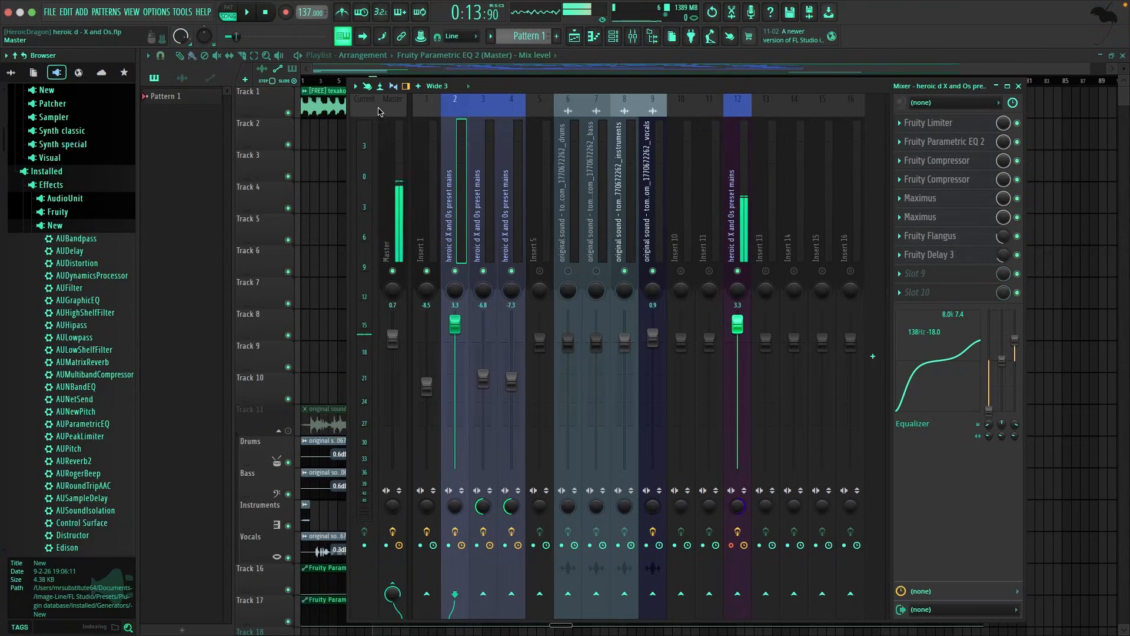
pyautogui.click(288, 112)
pyautogui.click(288, 112)
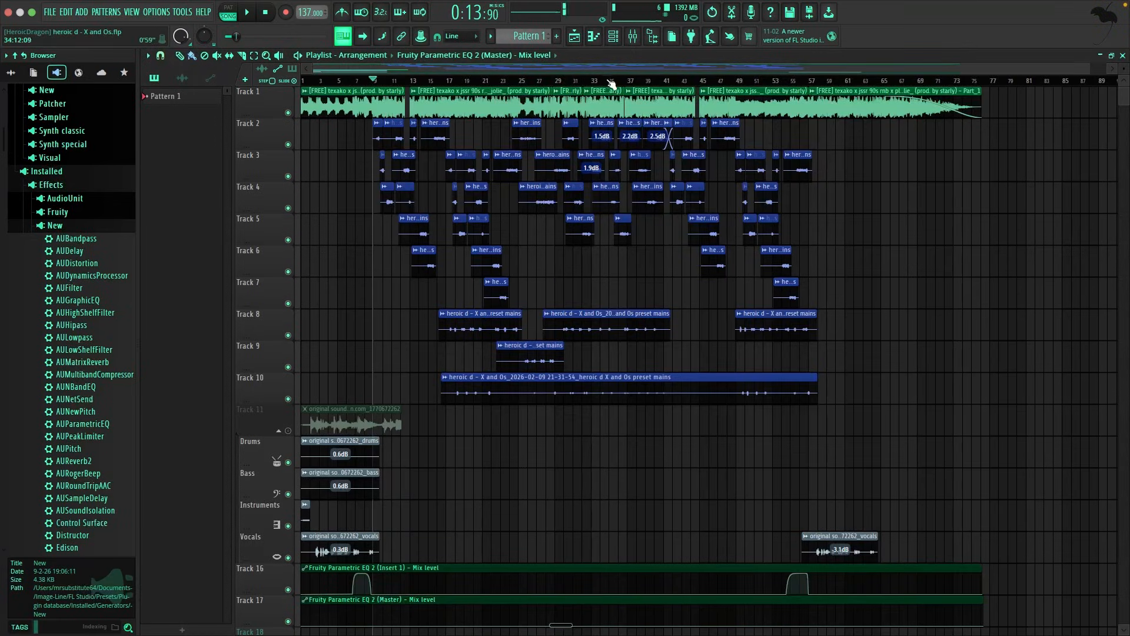
pyautogui.press('F9')
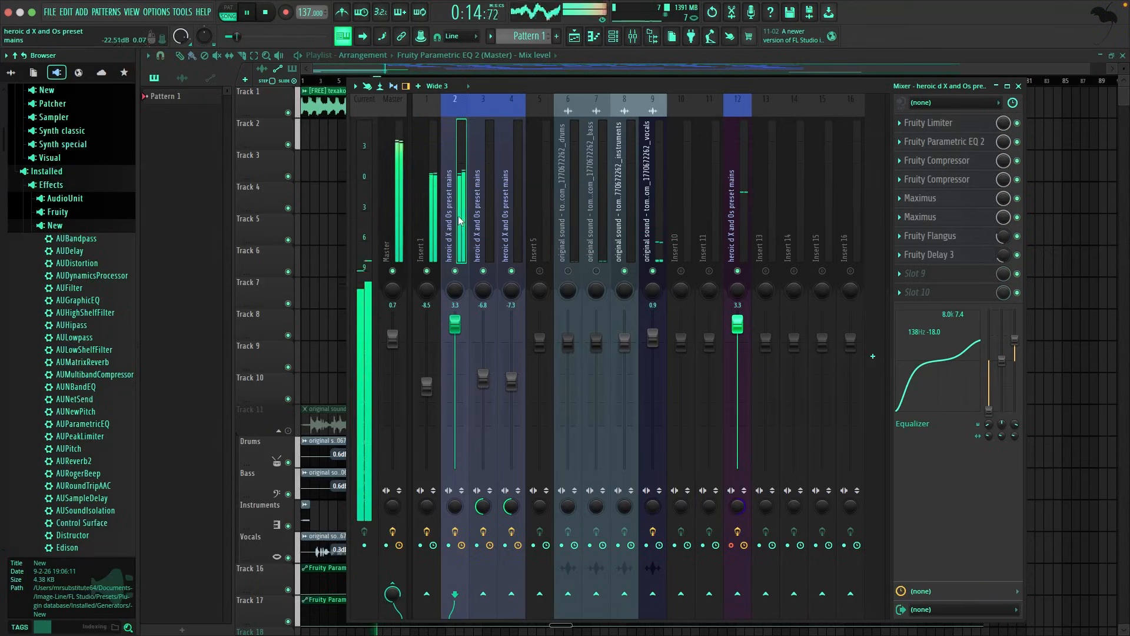
pyautogui.press('space')
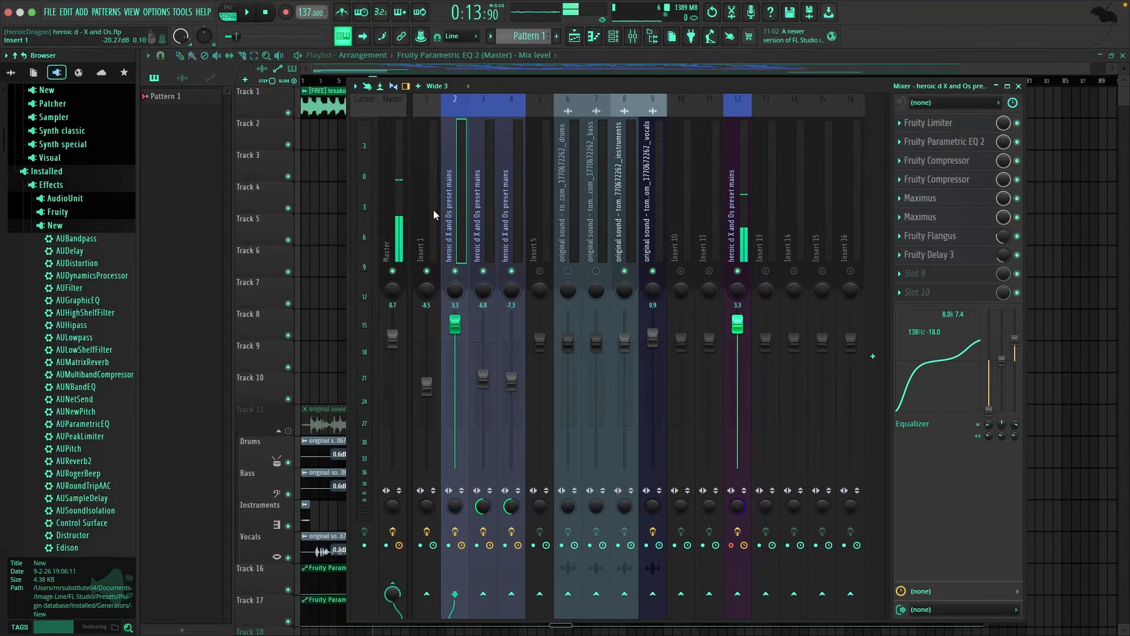
pyautogui.press('space')
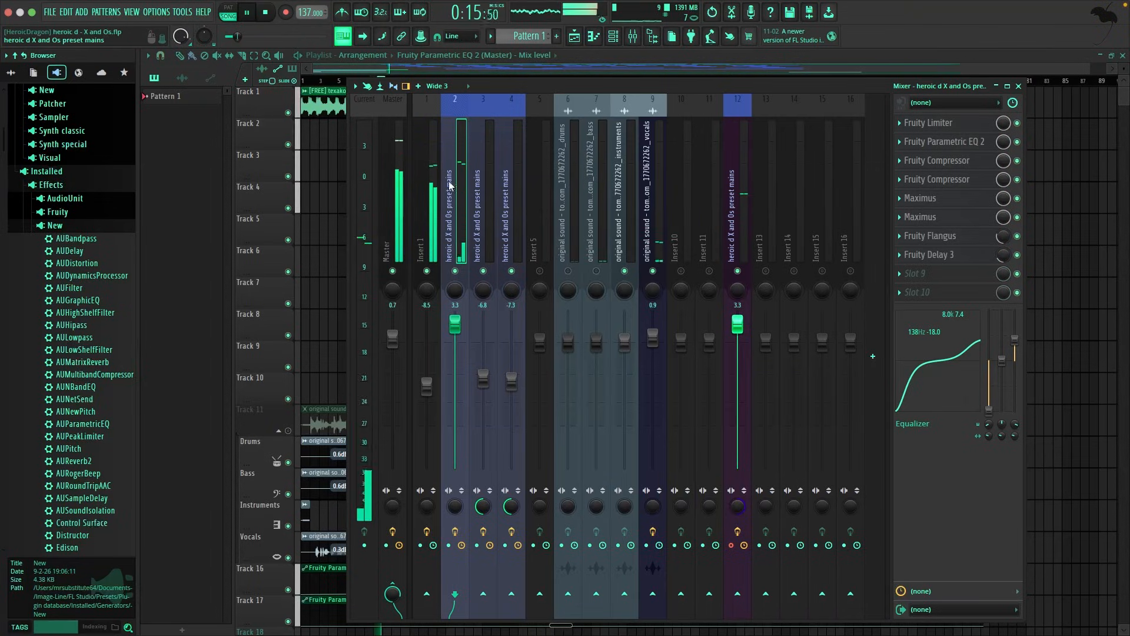
# Step: Move the mixer below the first playlist tracks, mute Insert 1, and audition the vocal passage without it
pyautogui.press('space')
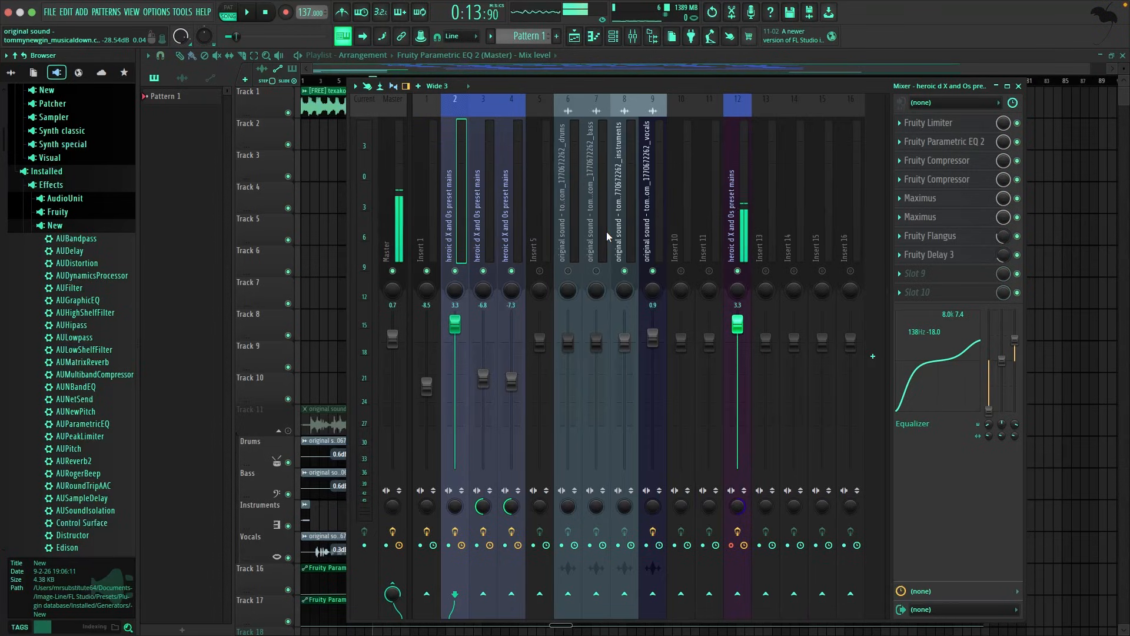
pyautogui.moveTo(566, 83); pyautogui.dragTo(598, 192)
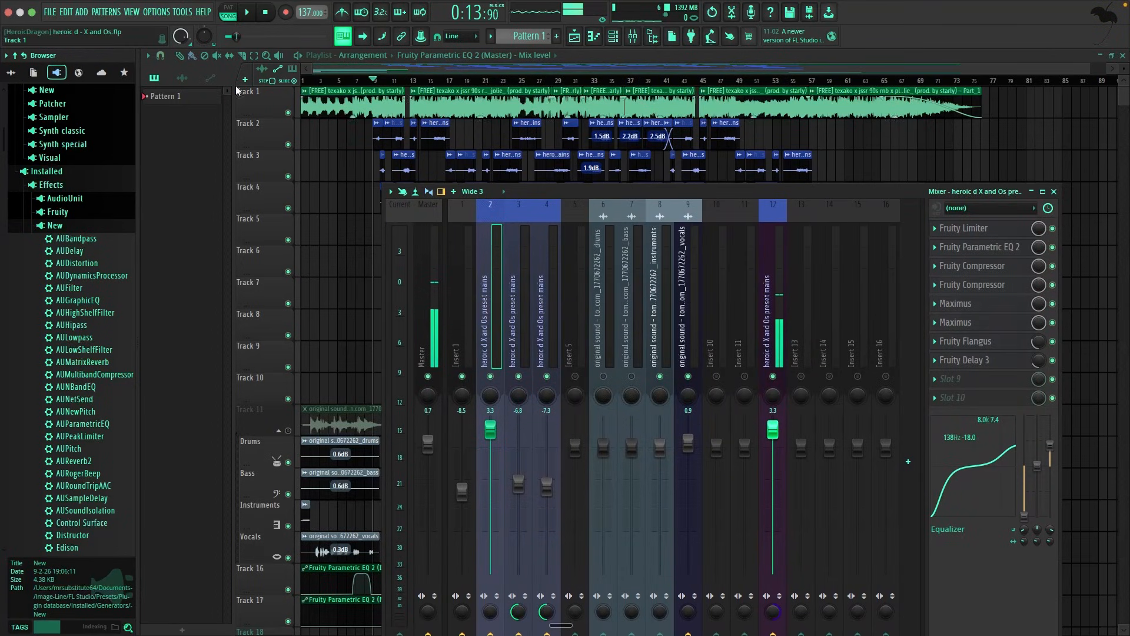
pyautogui.click(463, 377)
pyautogui.press('space')
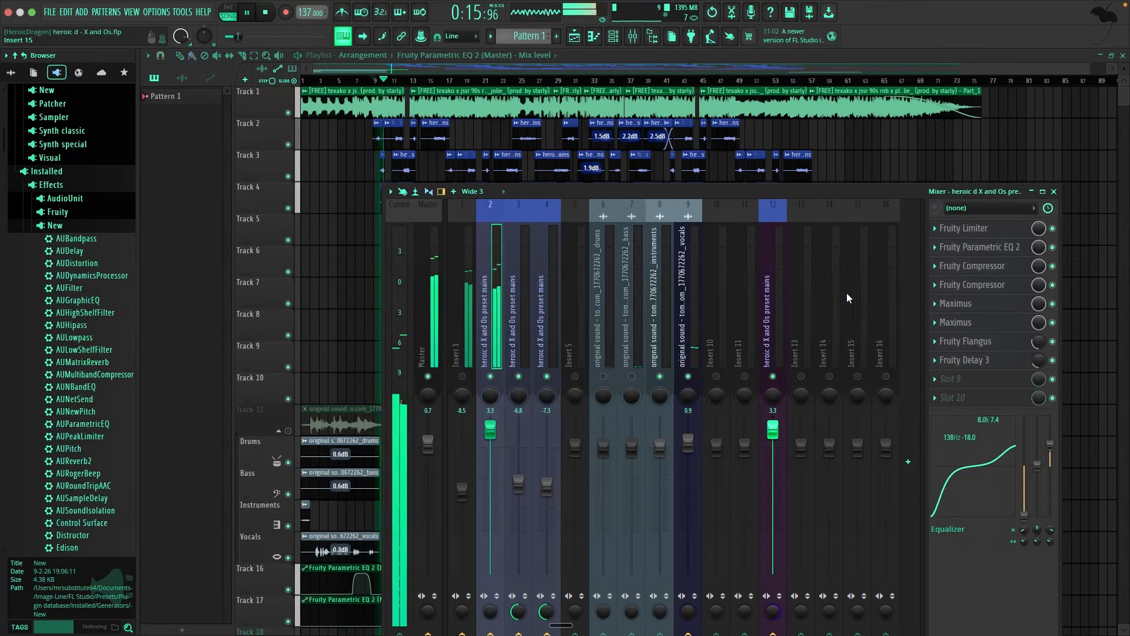
pyautogui.press('space')
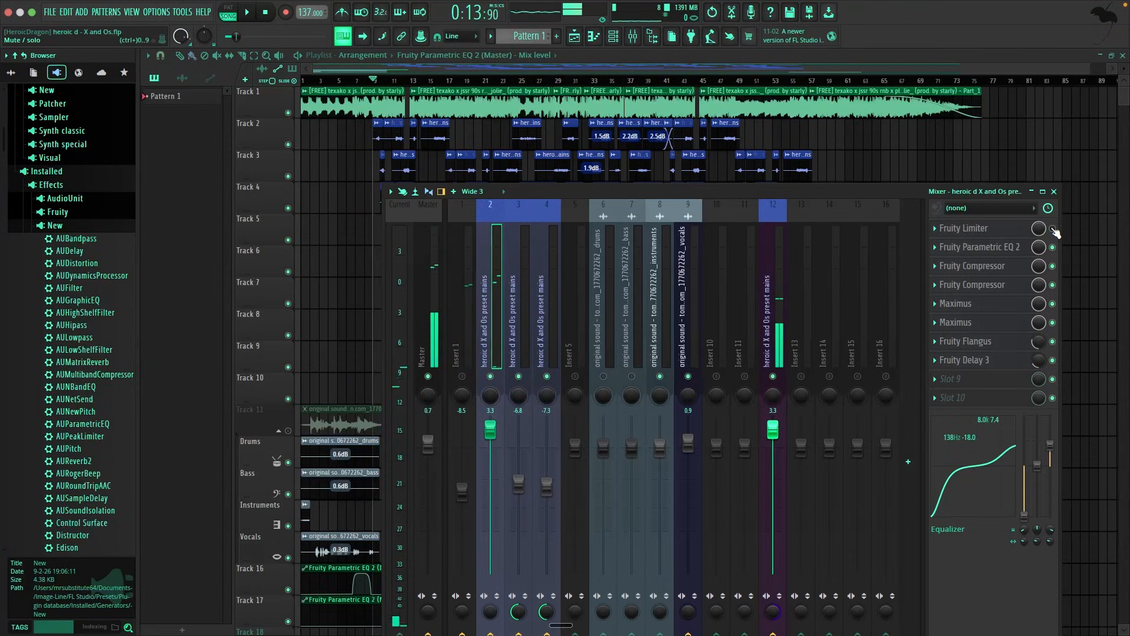
# Step: Audition the vocal passage with the Fruity Limiter on mixer track 2 bypassed, and again with it enabled for comparison
pyautogui.press('space')
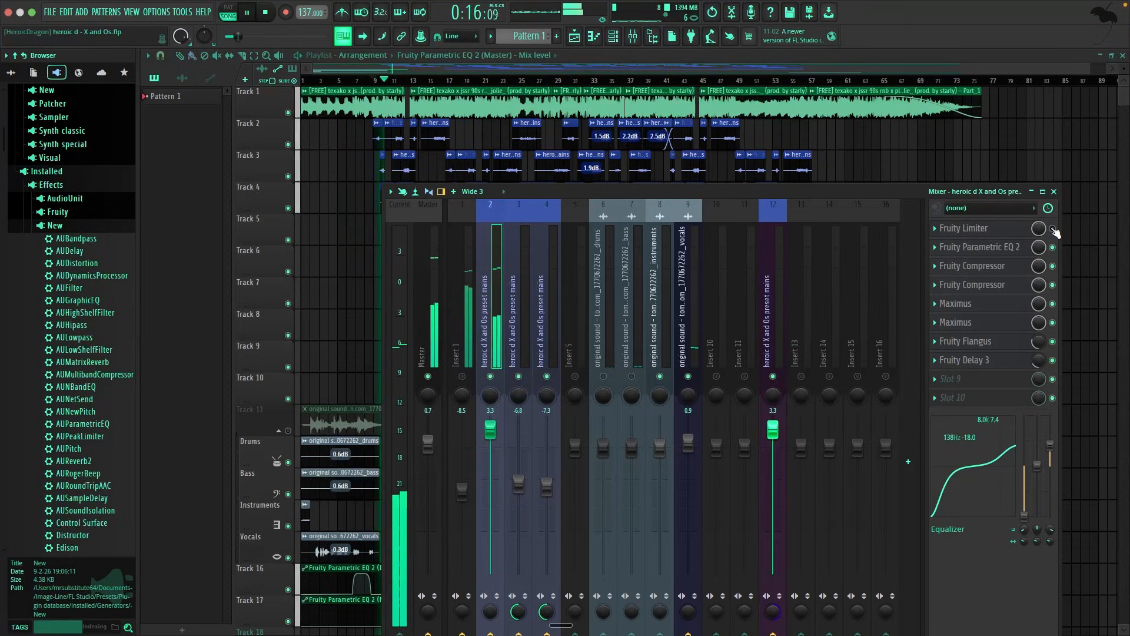
pyautogui.press('space')
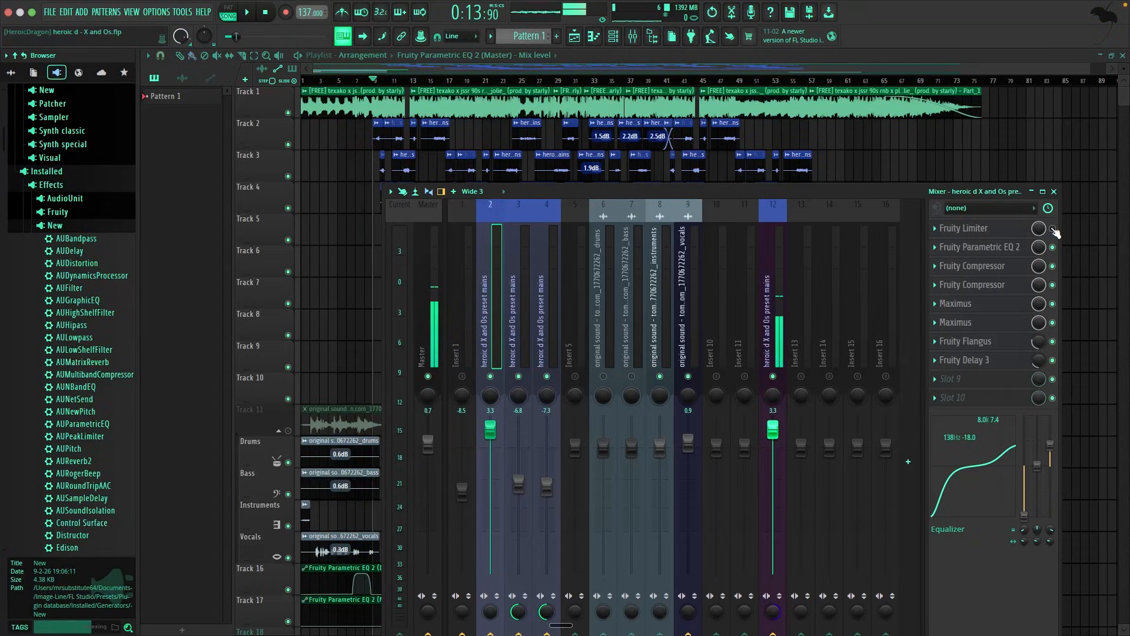
pyautogui.press('space')
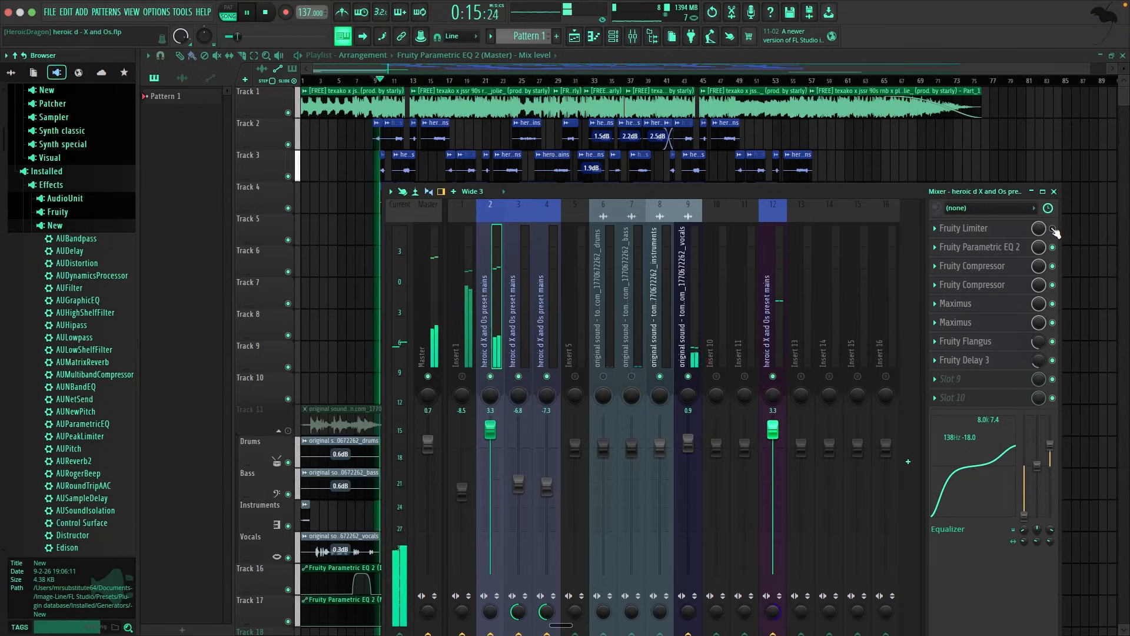
pyautogui.press('space')
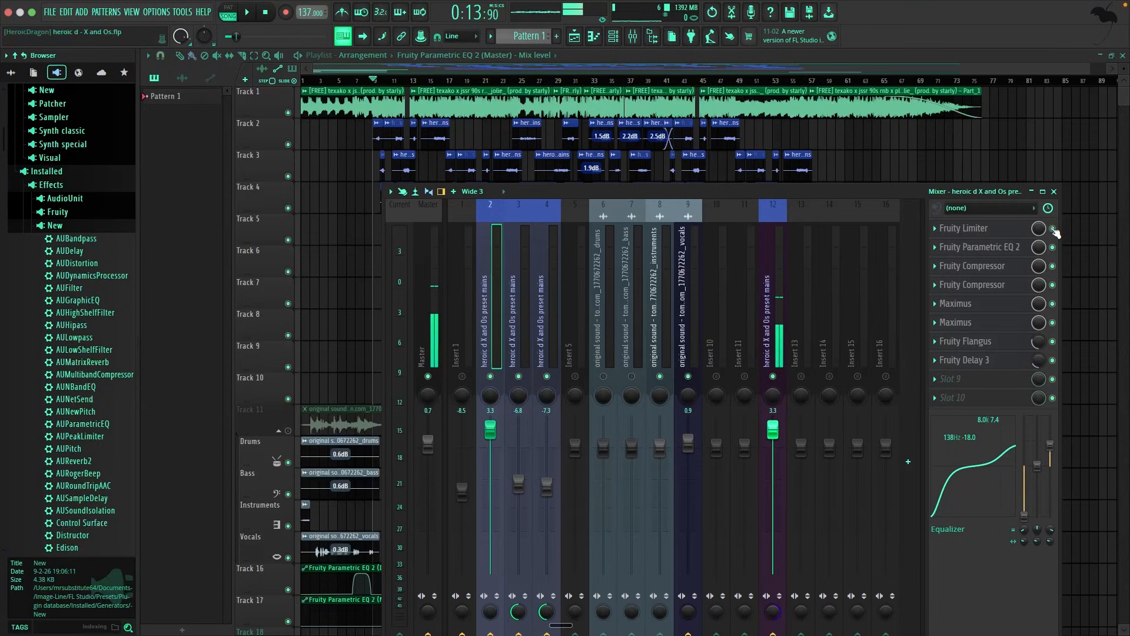
pyautogui.press('space')
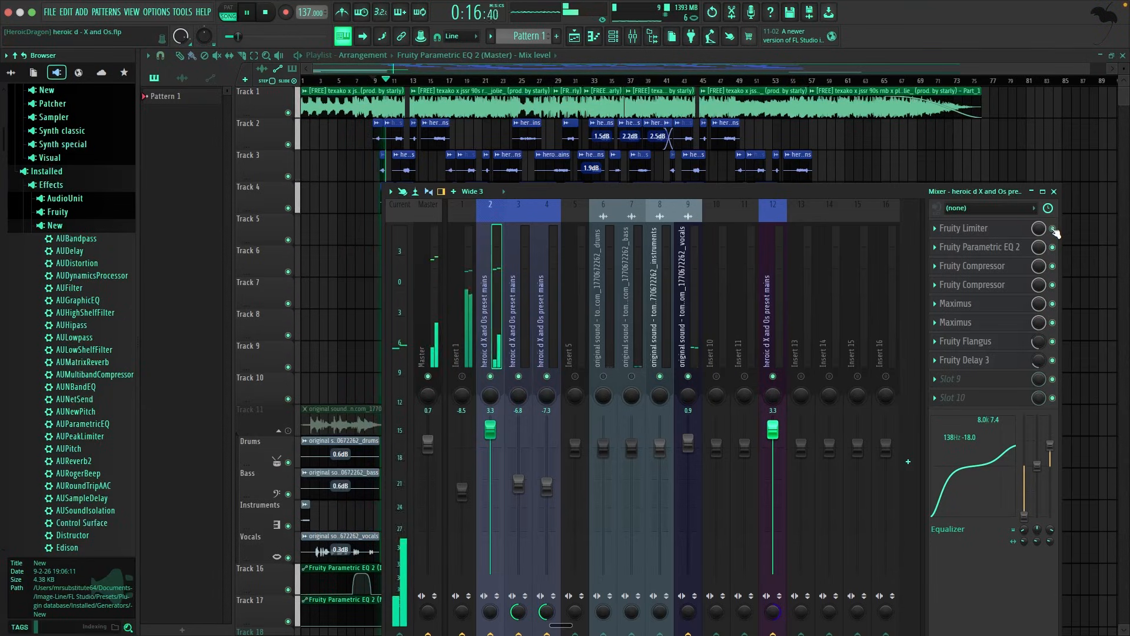
pyautogui.press('space')
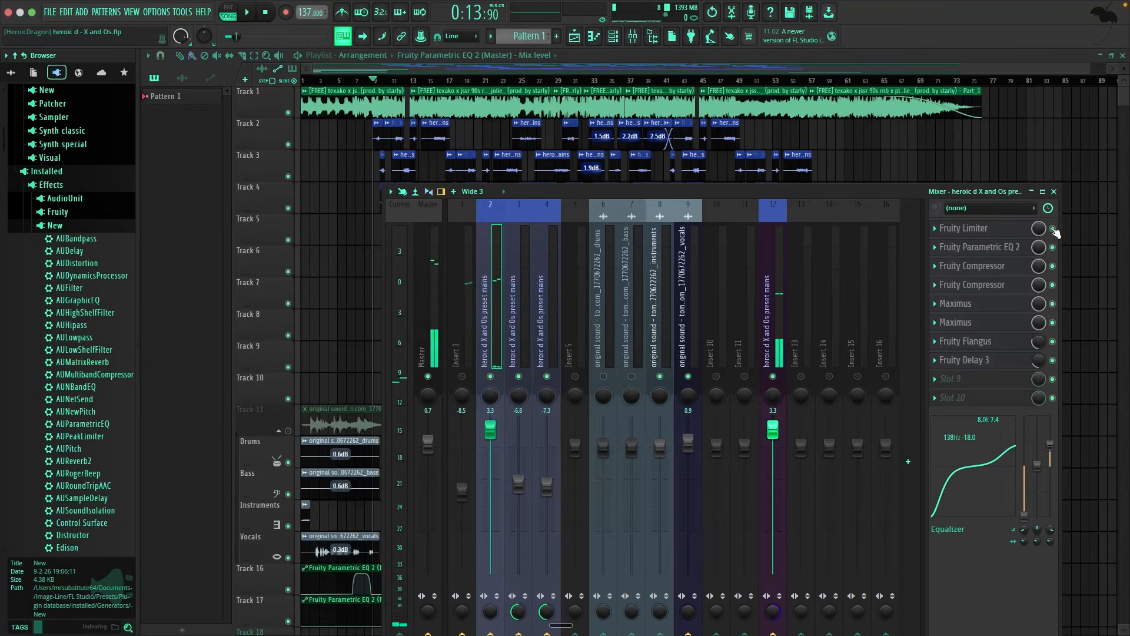
# Step: Review the limiter and compressor settings of mixer track 2's Fruity Limiter, playing the passage to watch its graph
pyautogui.click(972, 229)
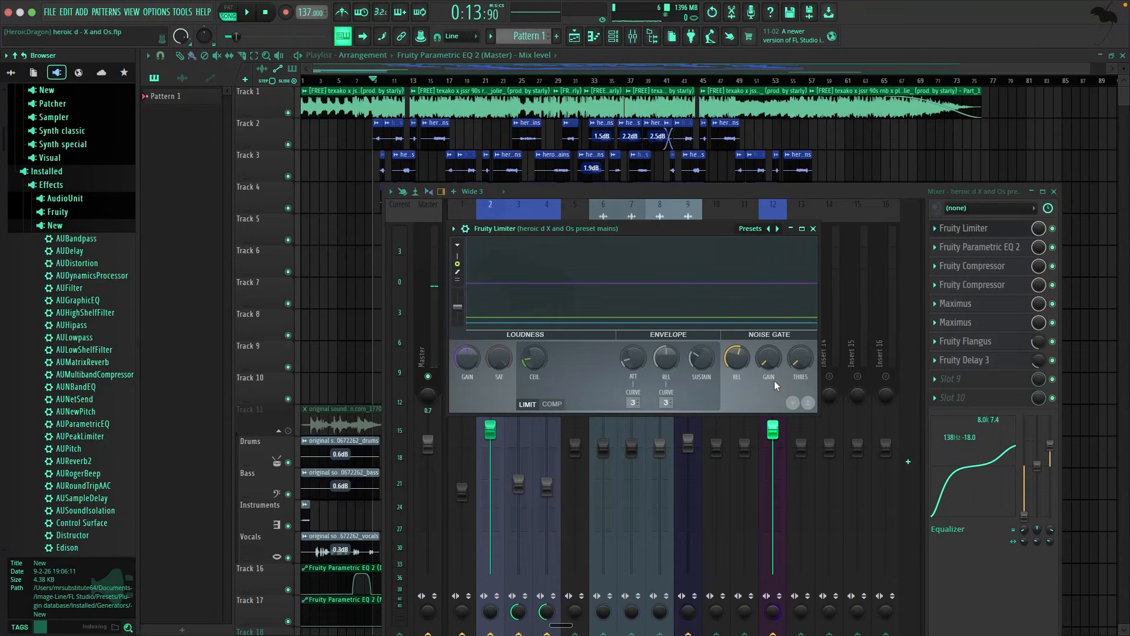
pyautogui.click(549, 404)
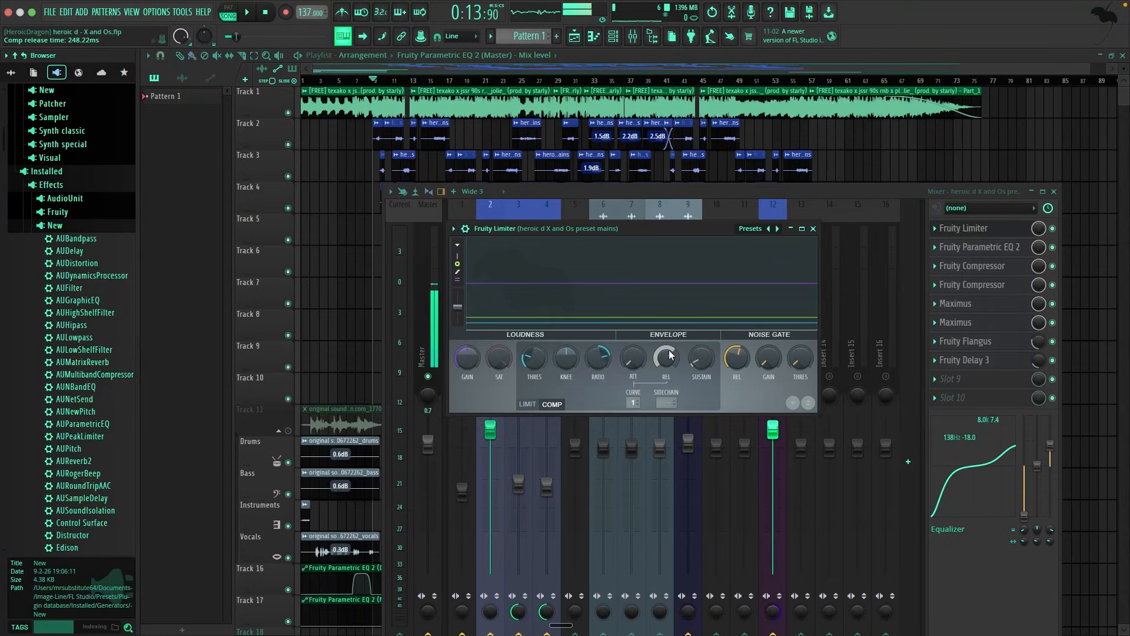
pyautogui.press('space')
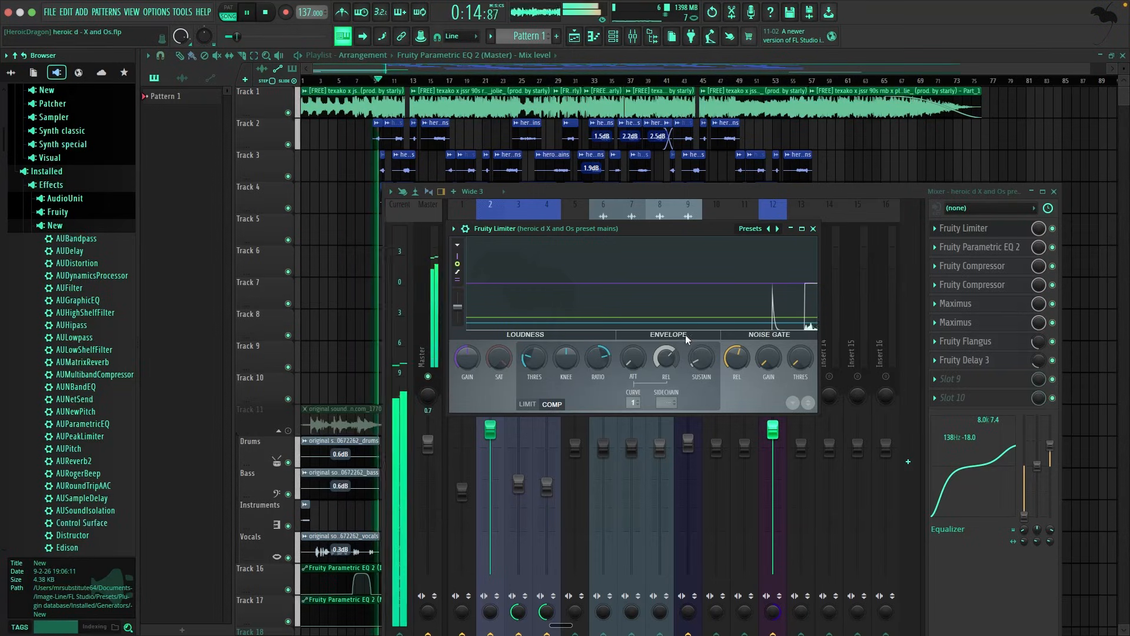
pyautogui.press('space')
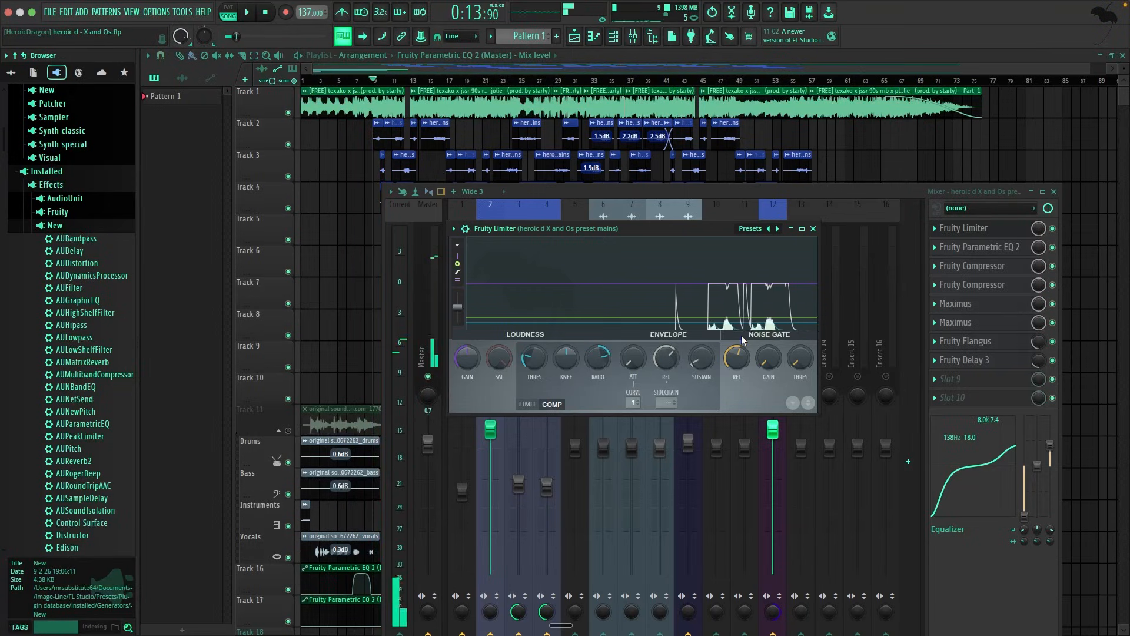
pyautogui.click(525, 403)
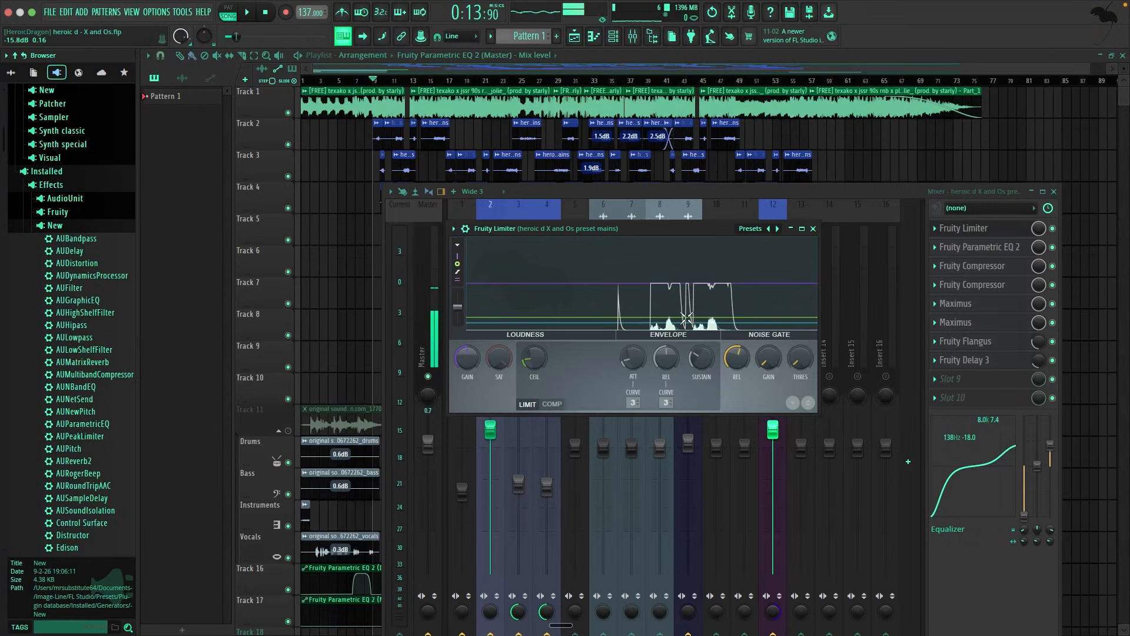
pyautogui.click(551, 405)
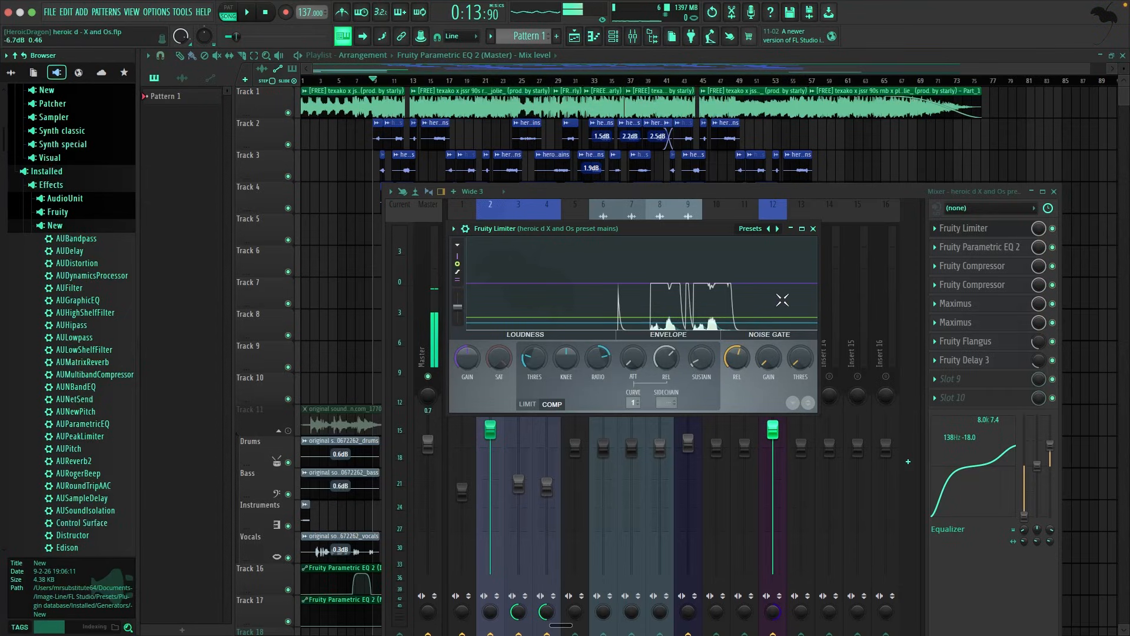
pyautogui.click(813, 228)
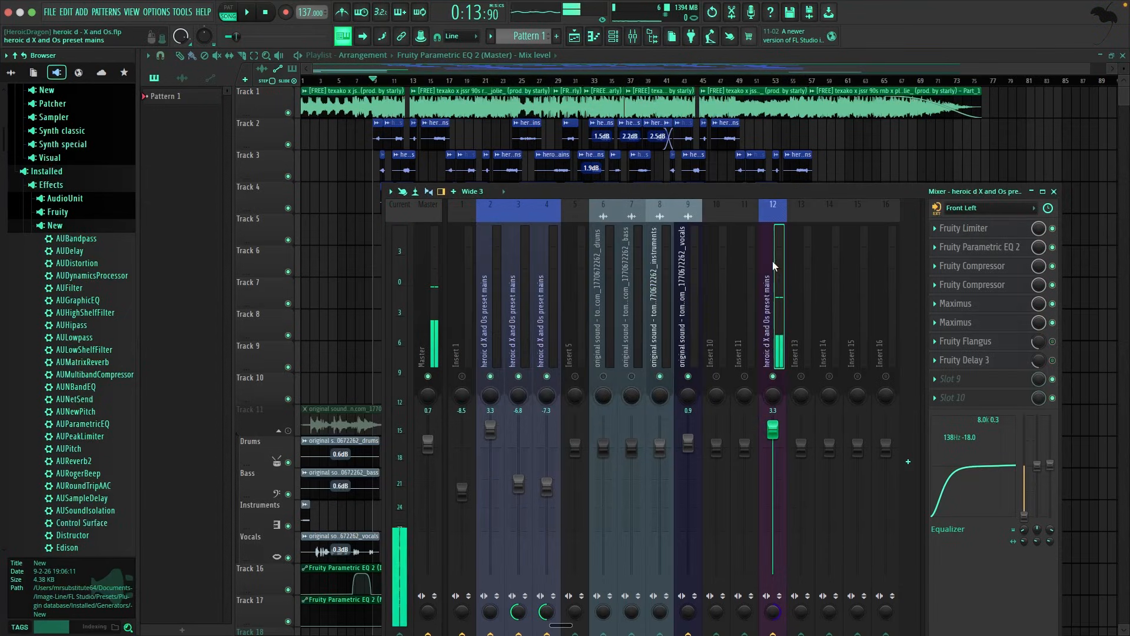
# Step: On mixer track 12, lower the Fruity Limiter's noise gate threshold to -Inf dB and raise the second Fruity Compressor's gain to 15.5 dB
pyautogui.click(988, 233)
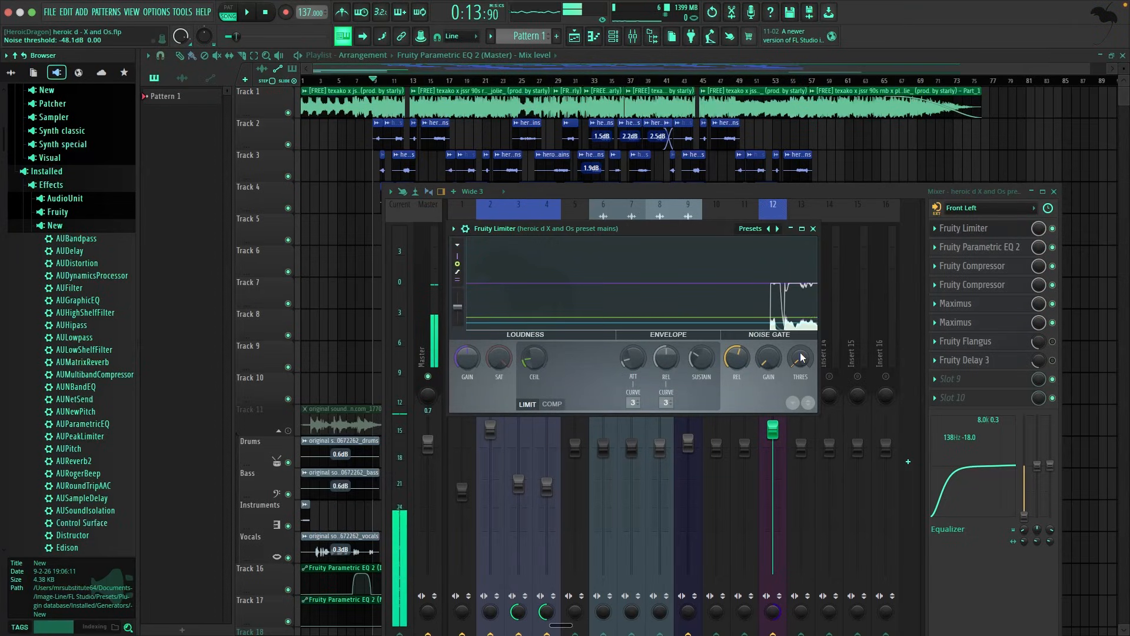
pyautogui.moveTo(801, 357); pyautogui.dragTo(800, 364)
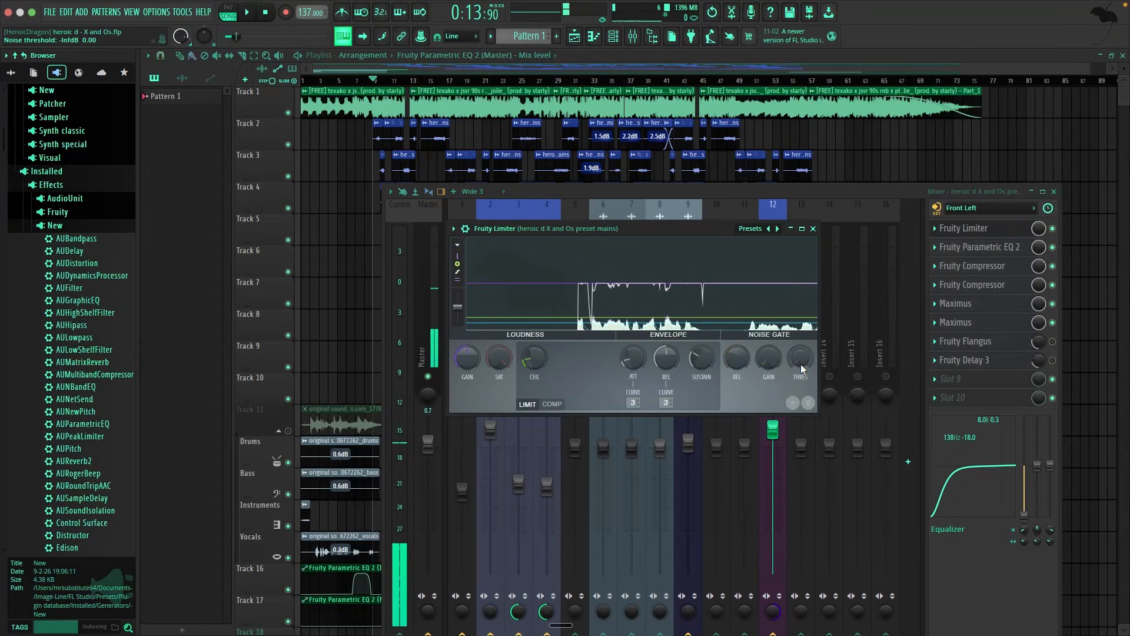
pyautogui.click(967, 282)
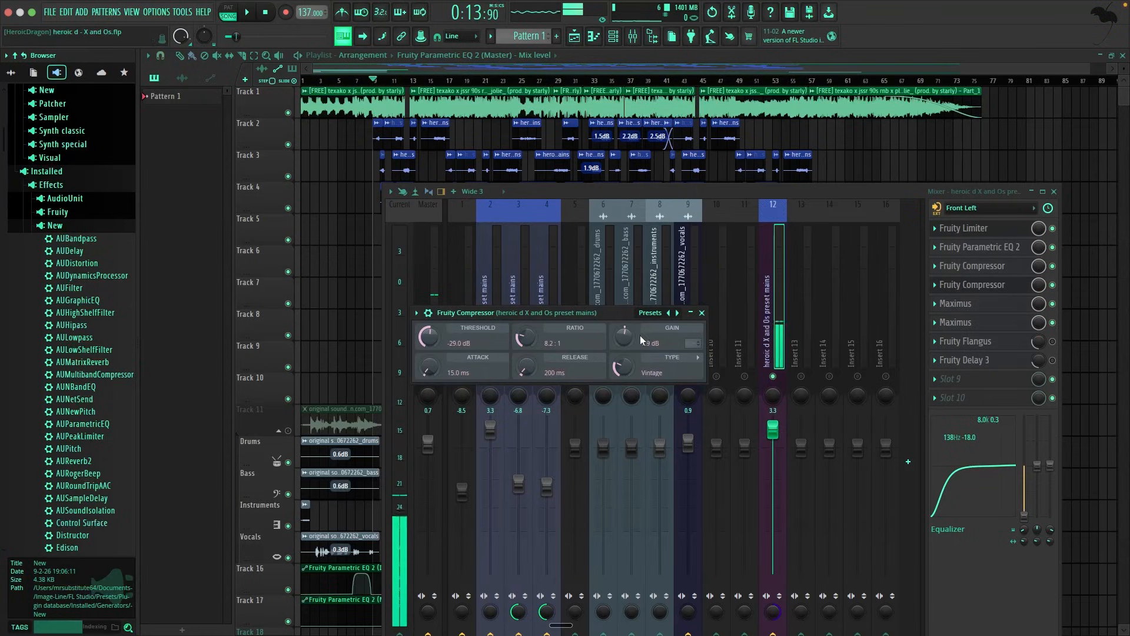
pyautogui.moveTo(624, 337); pyautogui.dragTo(624, 312)
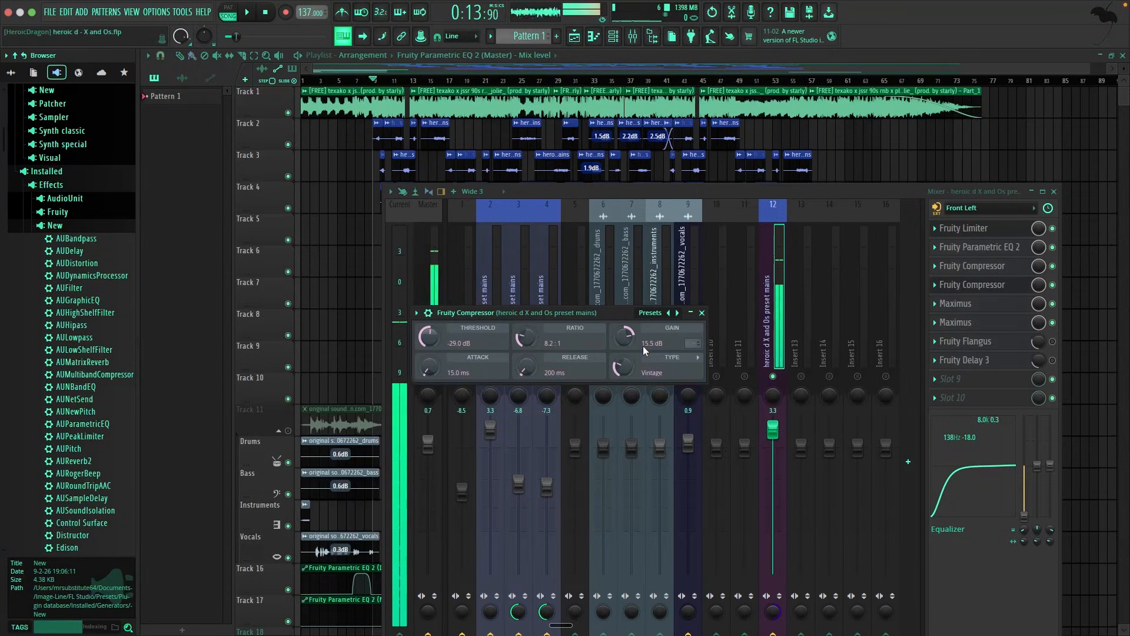
# Step: Reopen the Fruity Limiter on mixer track 12 and set its noise gate threshold to -37.4 dB
pyautogui.click(977, 226)
pyautogui.click(979, 228)
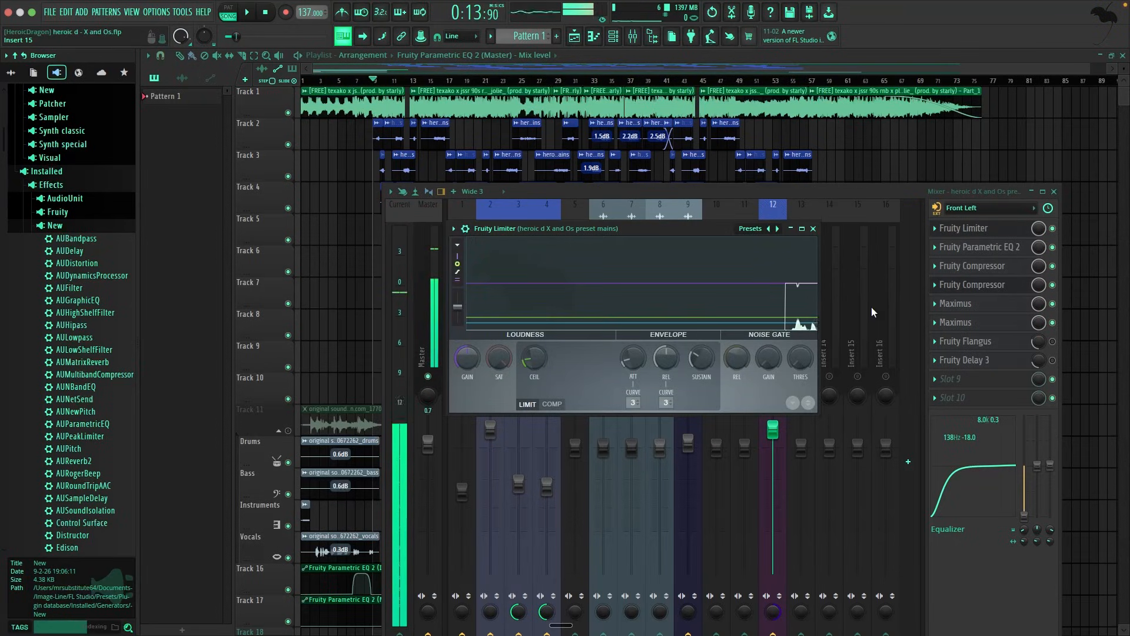
pyautogui.moveTo(803, 353); pyautogui.dragTo(803, 329)
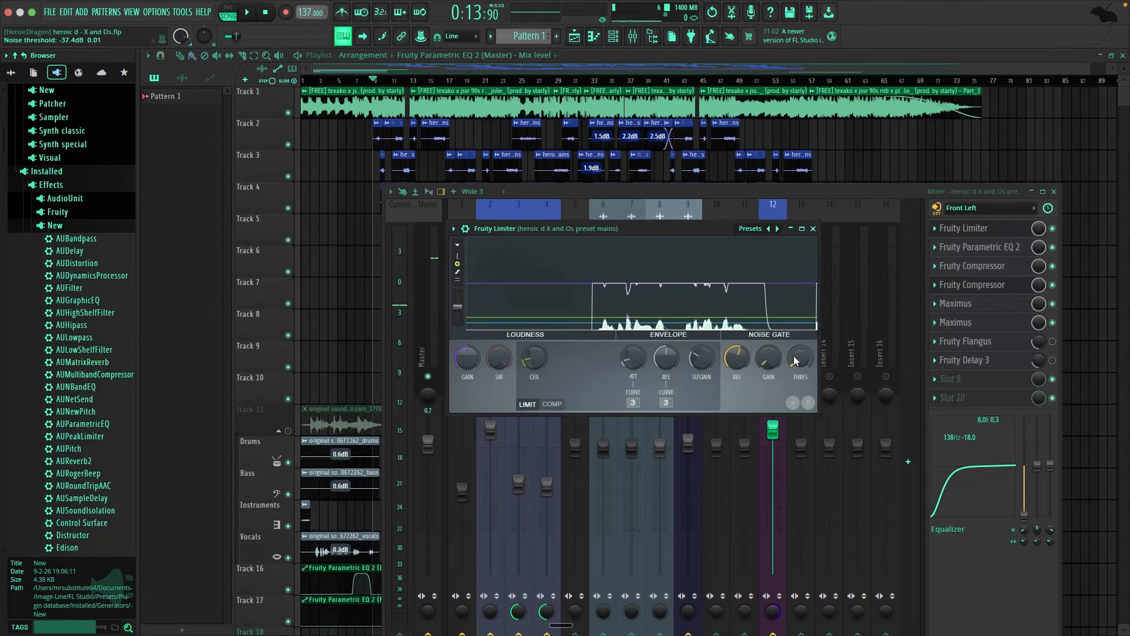
# Step: Check both Fruity Compressors on mixer track 12 and set the second one's gain to -3.0 dB
pyautogui.click(813, 228)
pyautogui.click(962, 285)
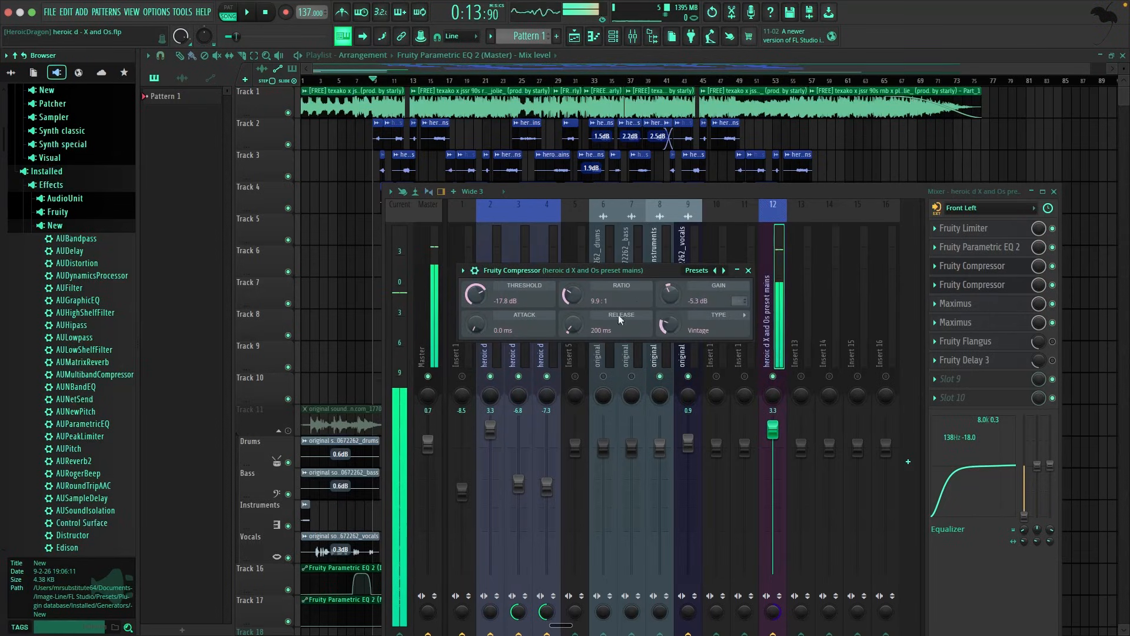
pyautogui.click(991, 266)
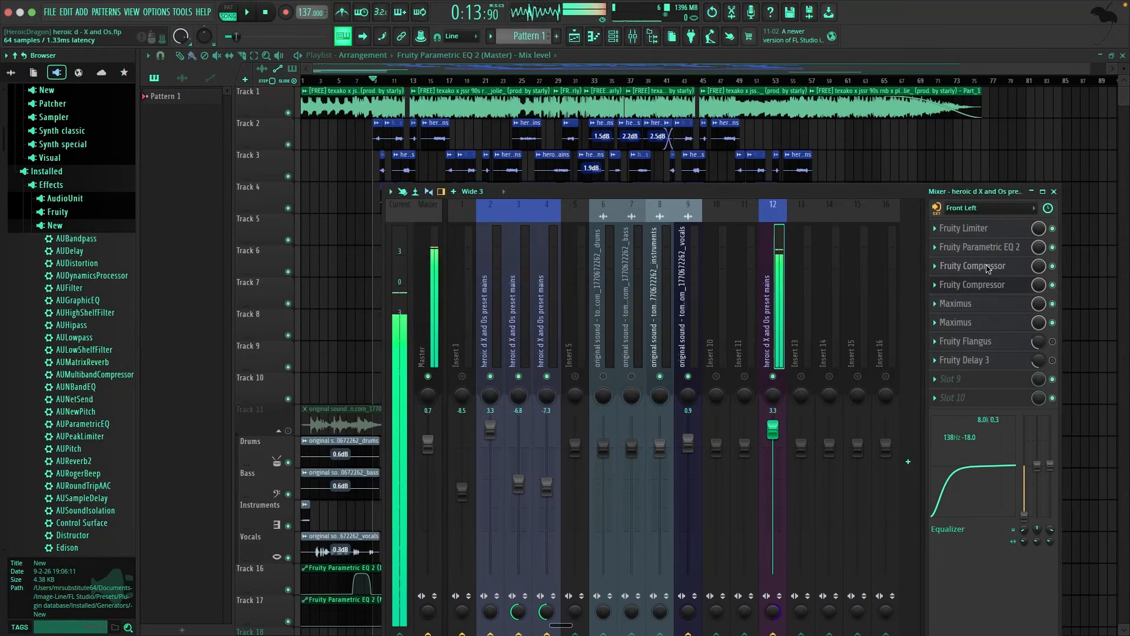
pyautogui.click(991, 267)
pyautogui.click(986, 291)
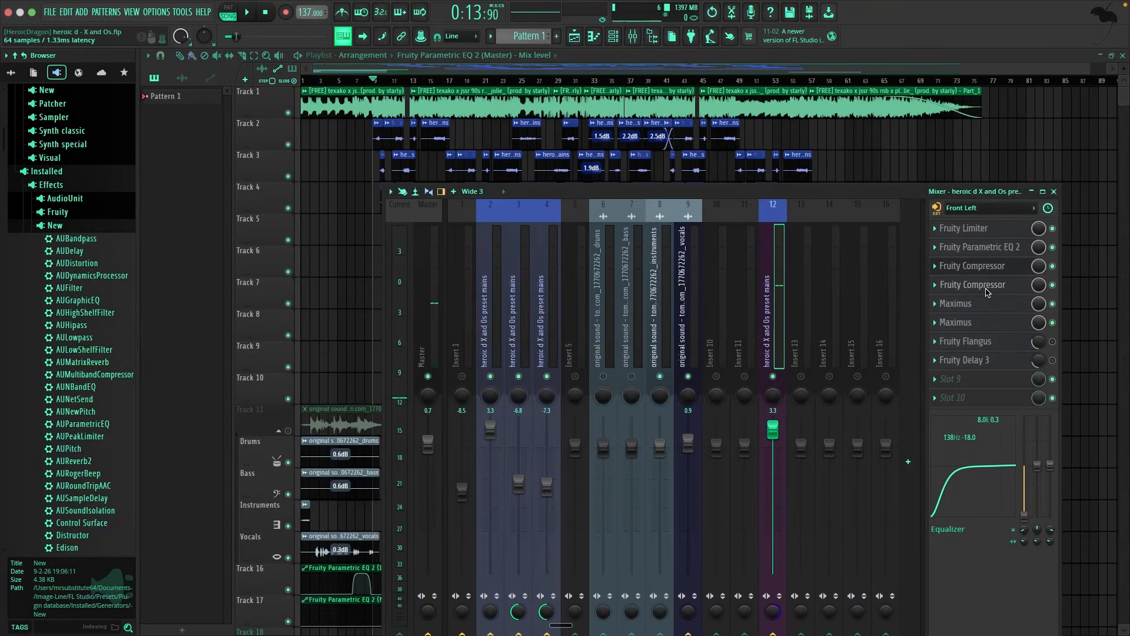
pyautogui.click(987, 291)
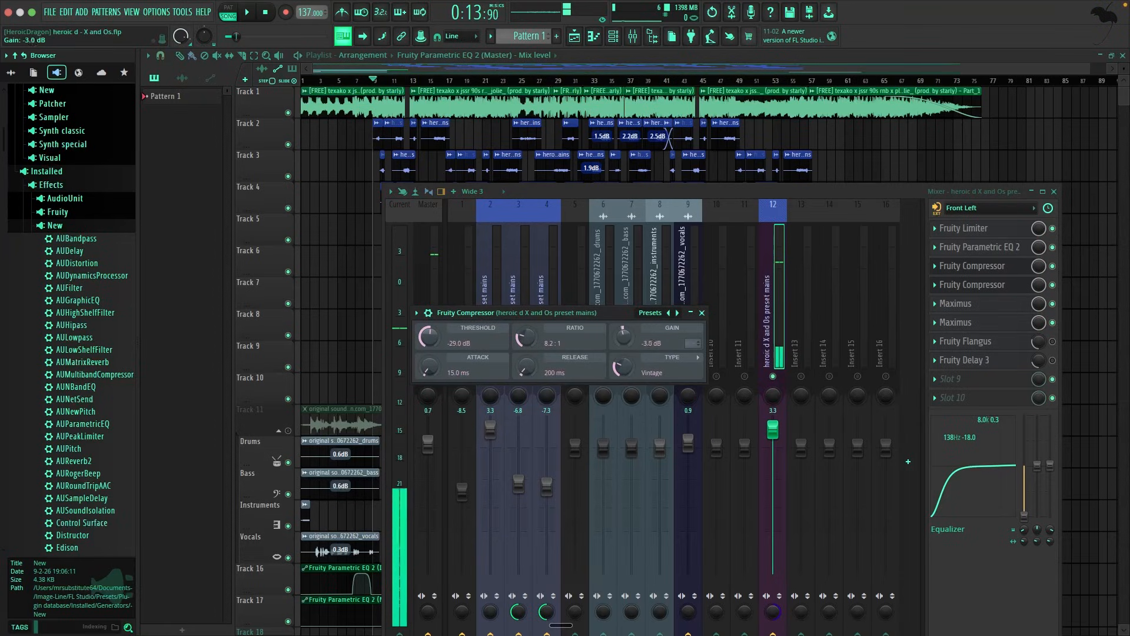
pyautogui.click(707, 310)
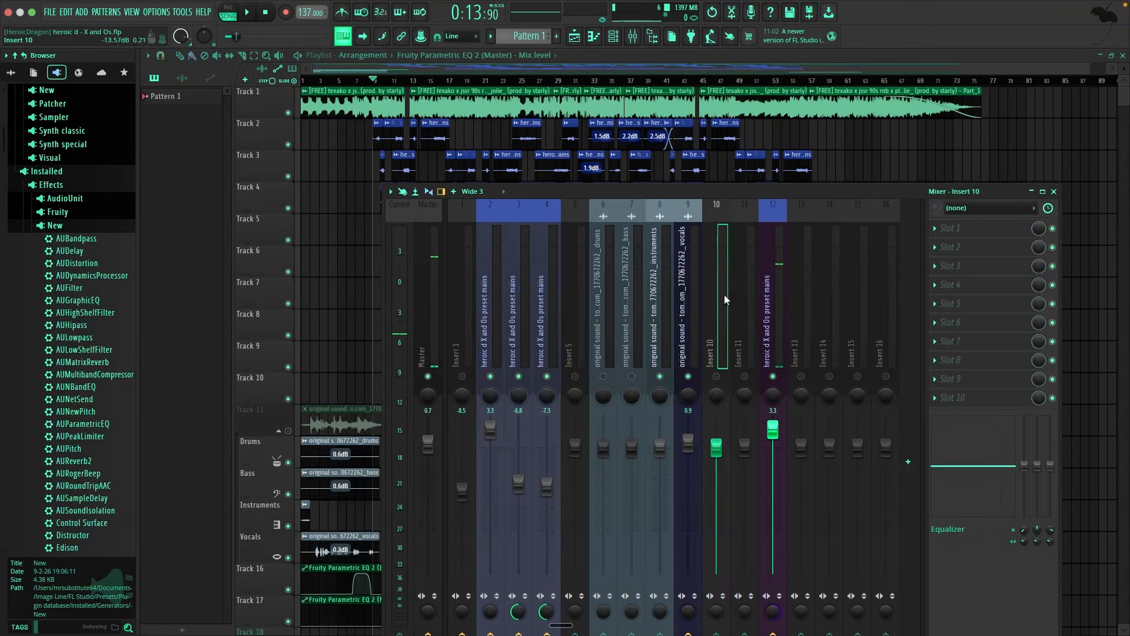
# Step: Review the preset list and compressor settings of mixer track 12's Fruity Limiter without loading a preset
pyautogui.click(773, 294)
pyautogui.click(1006, 228)
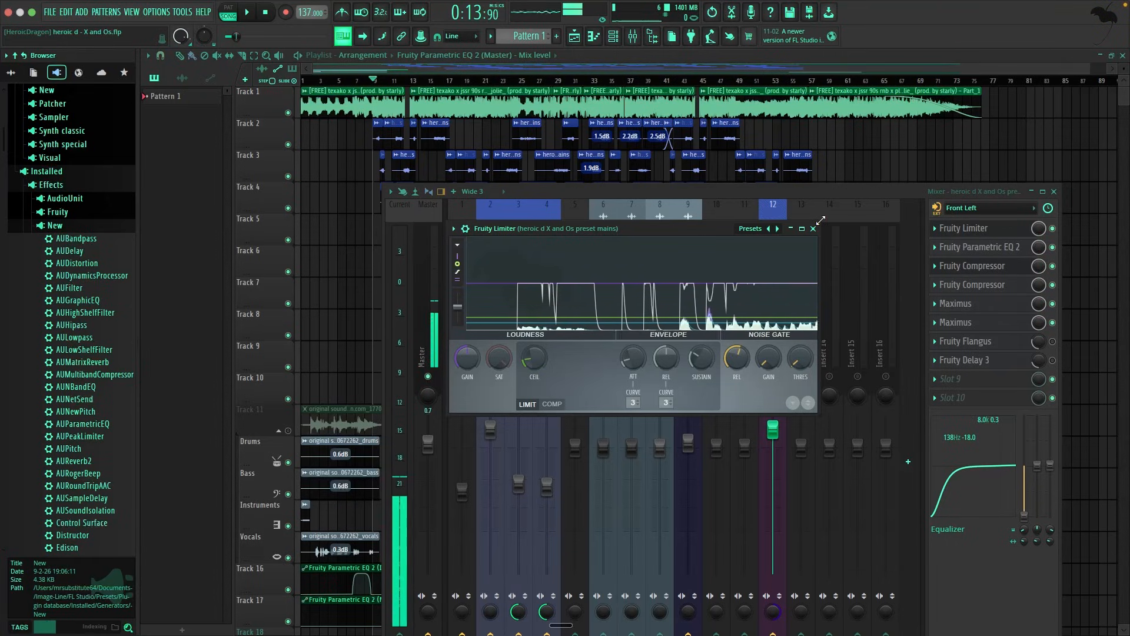
pyautogui.click(751, 228)
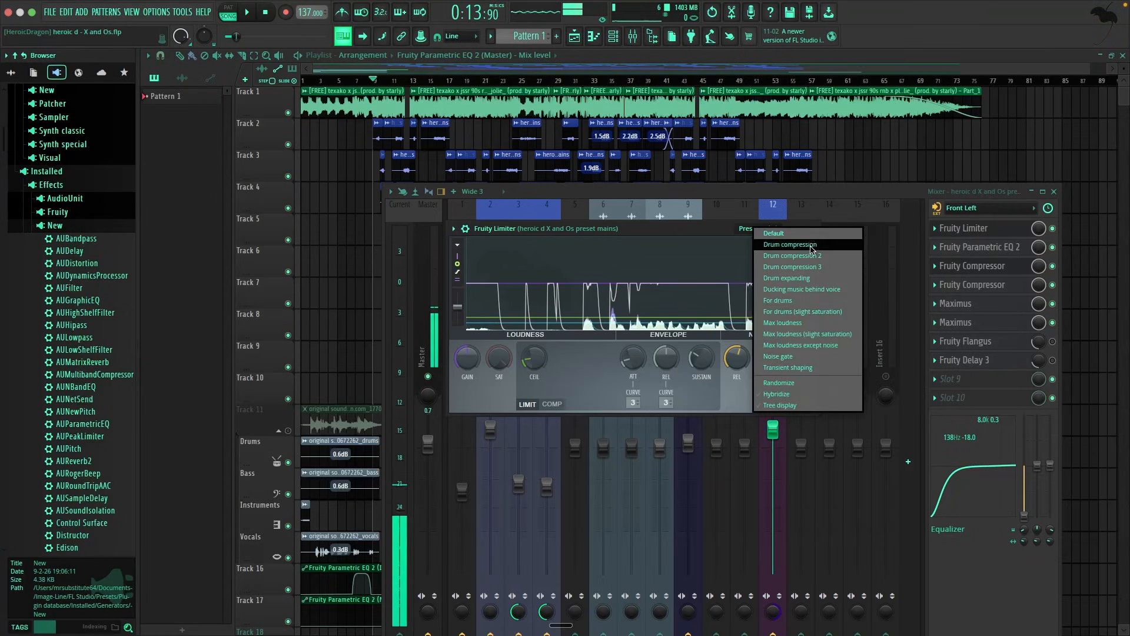
pyautogui.click(658, 228)
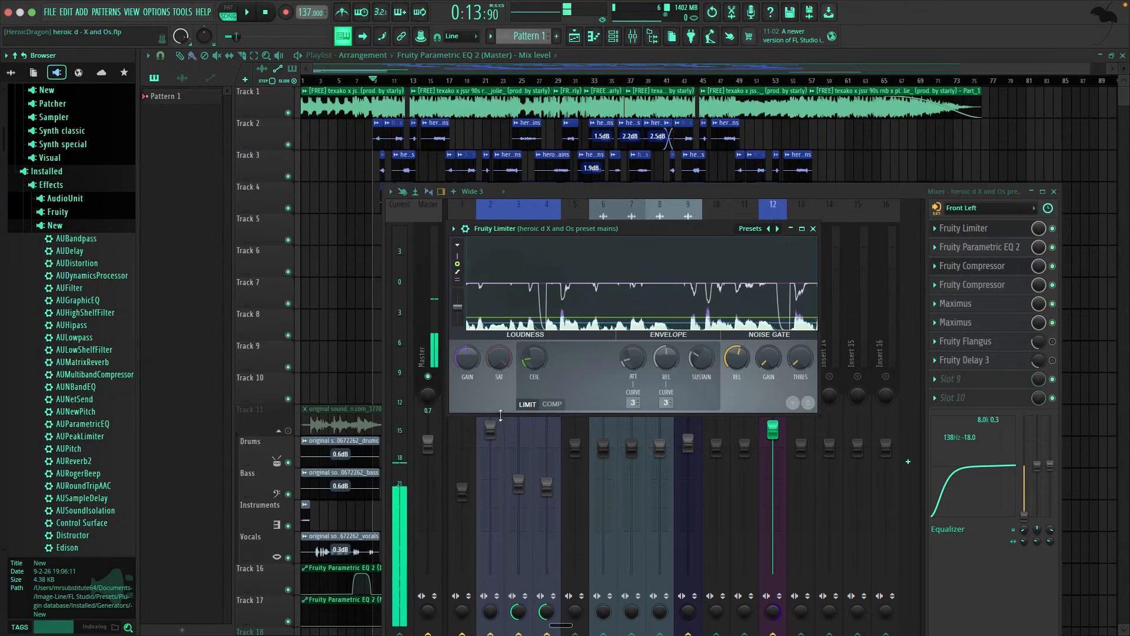
pyautogui.click(547, 404)
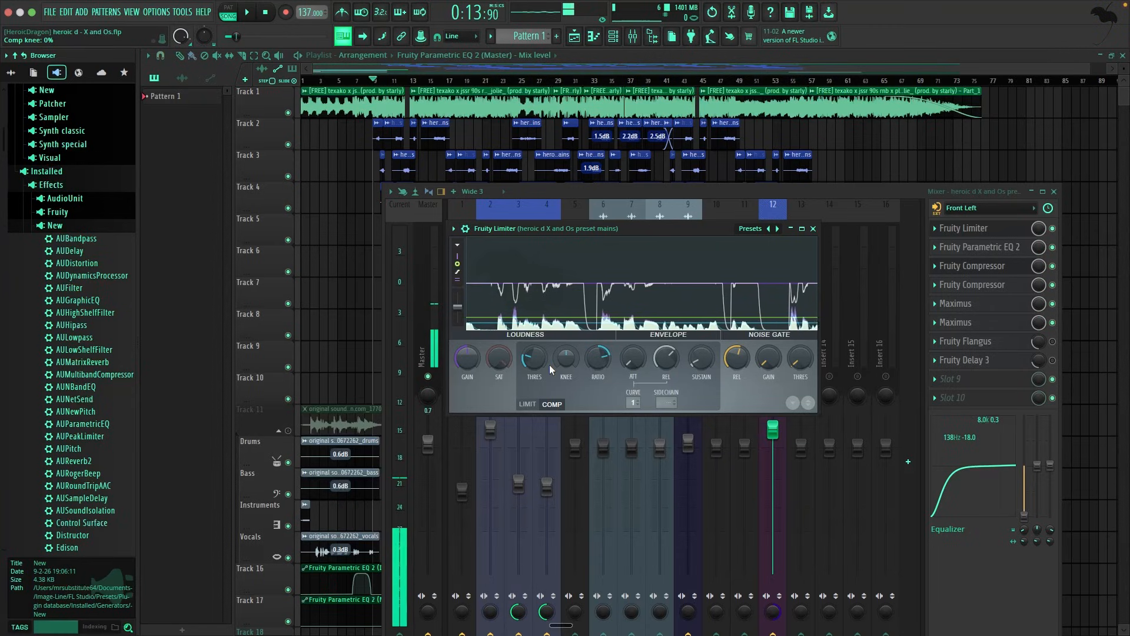
pyautogui.click(813, 229)
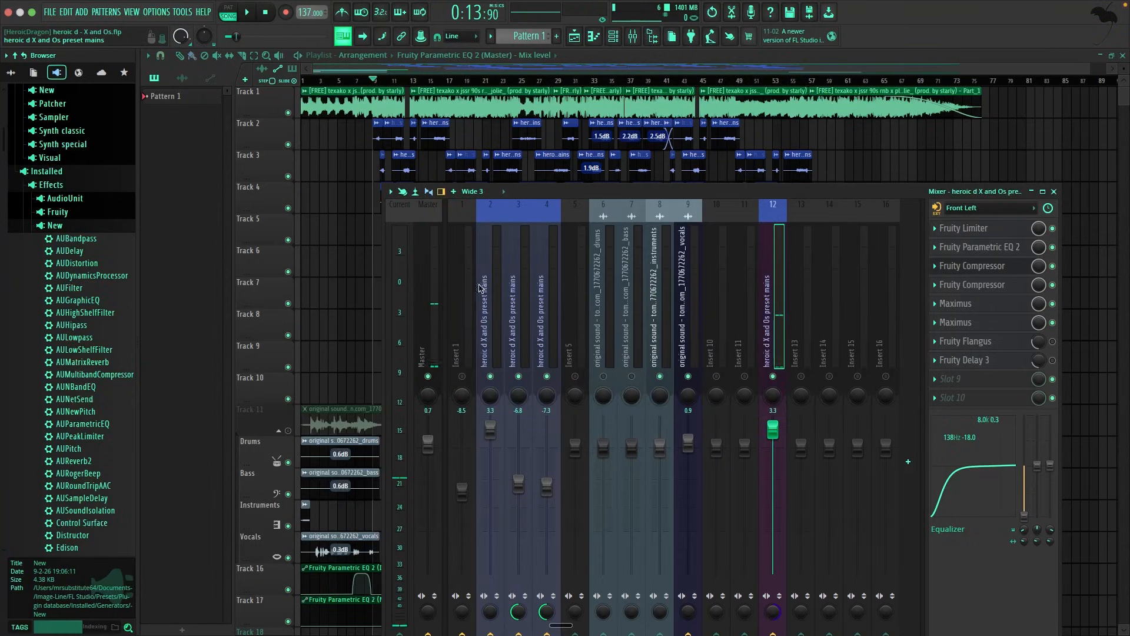
# Step: Inspect the Fruity Limiter and Fruity Parametric EQ 2 settings on mixer track 2
pyautogui.click(486, 289)
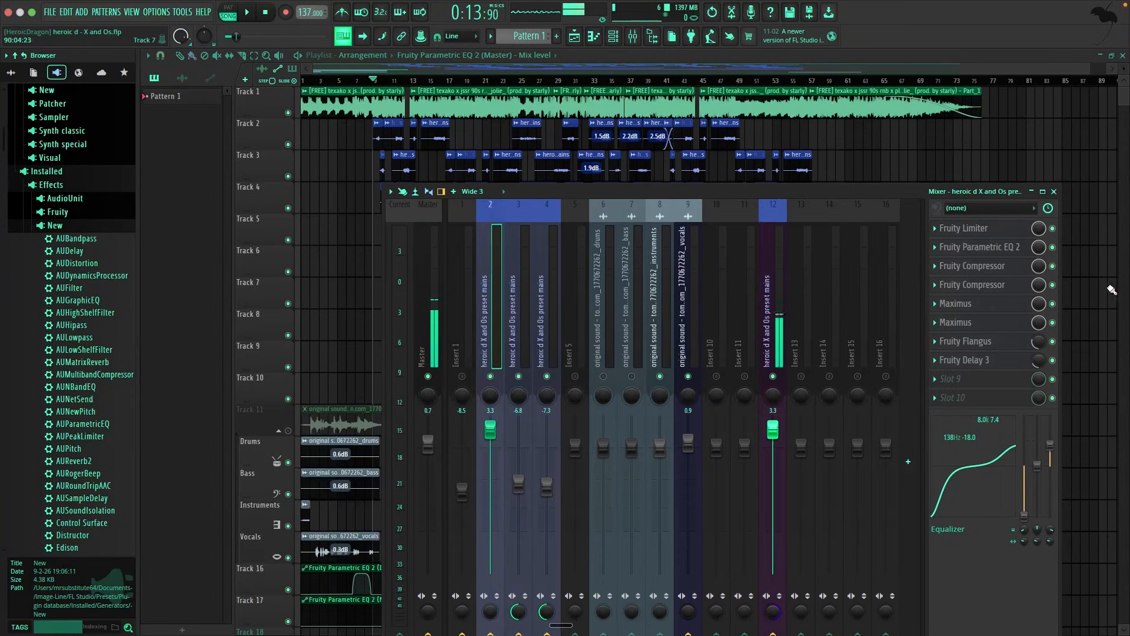
pyautogui.click(1052, 247)
pyautogui.click(1052, 265)
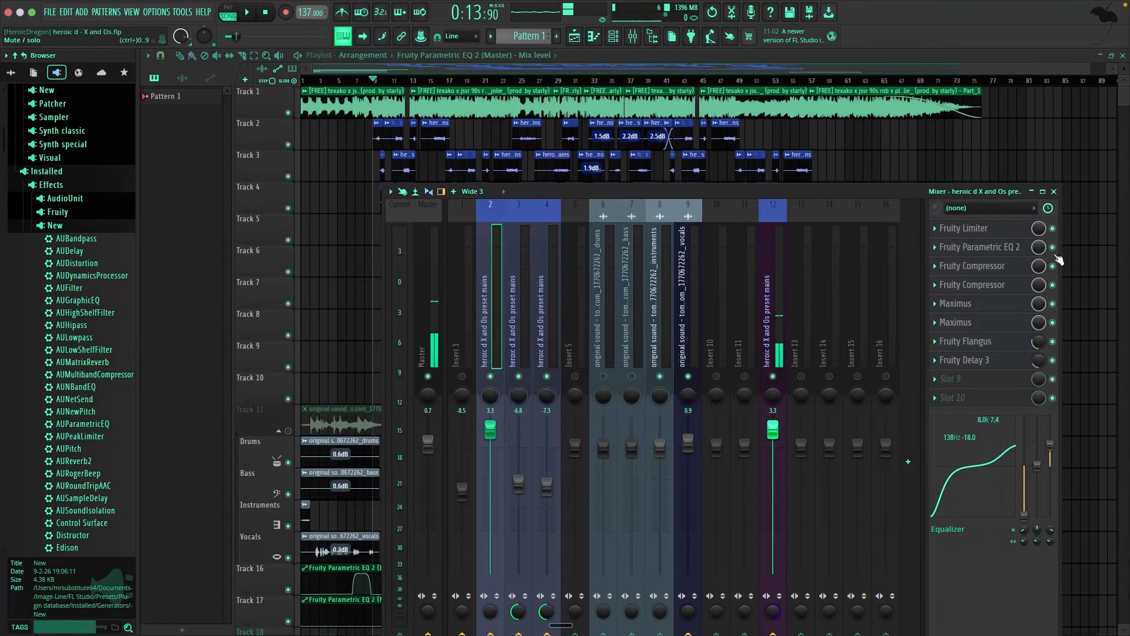
pyautogui.click(1001, 229)
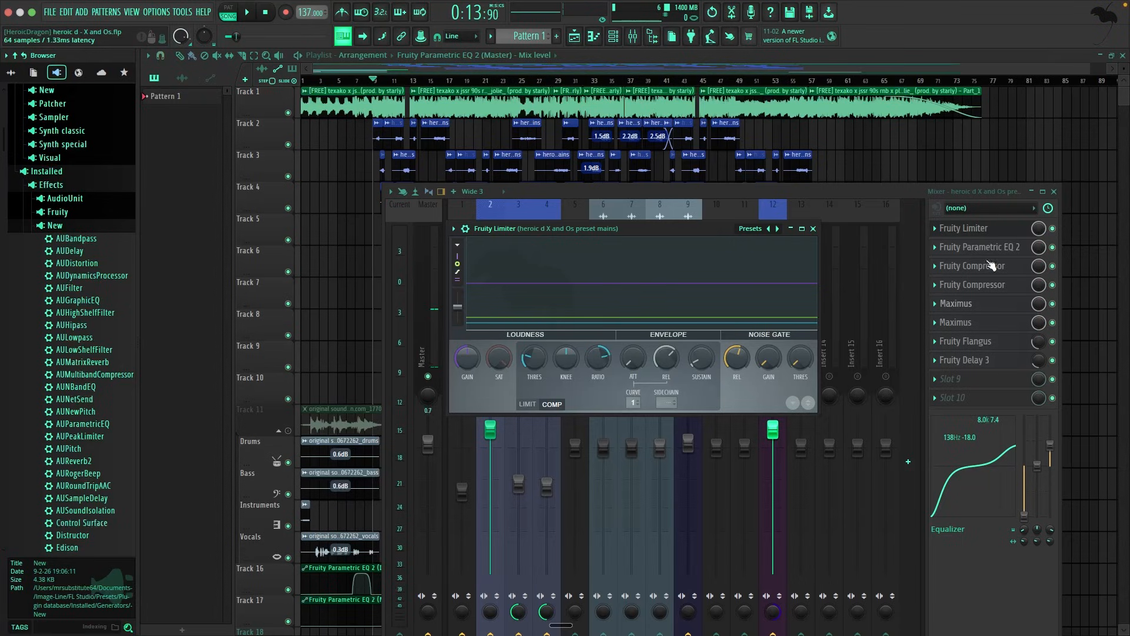
pyautogui.click(814, 229)
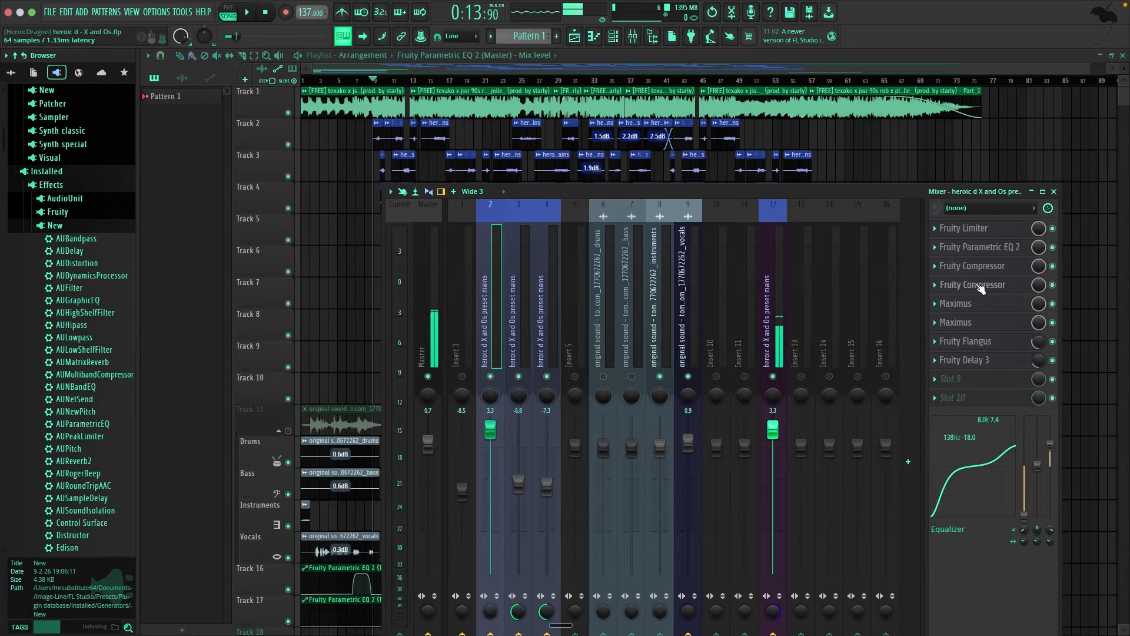
pyautogui.click(1016, 250)
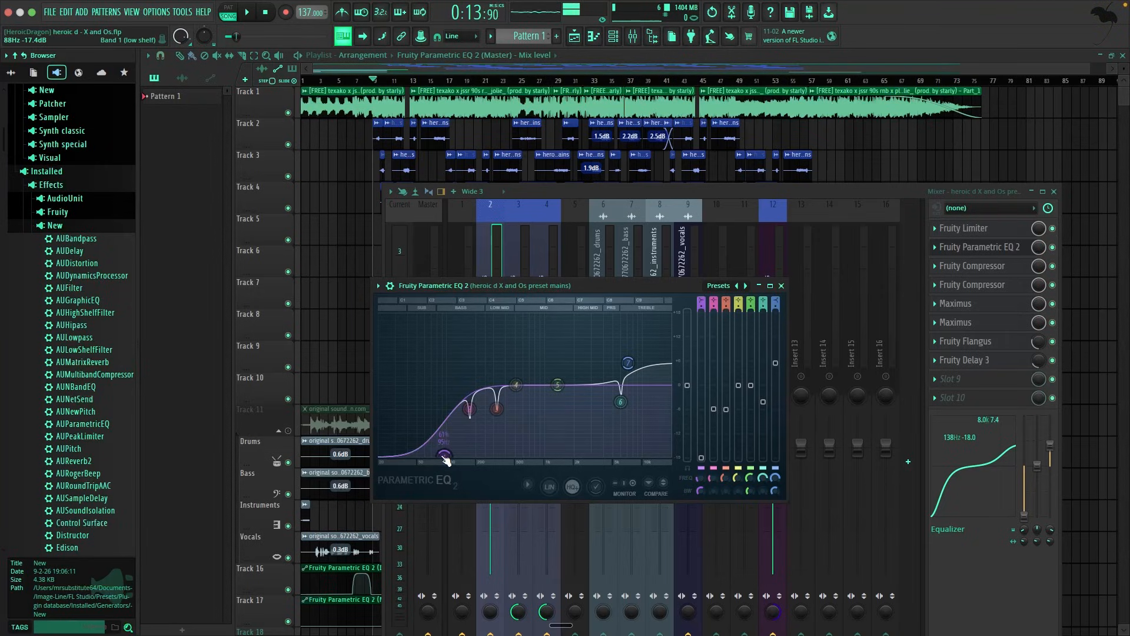
pyautogui.click(780, 285)
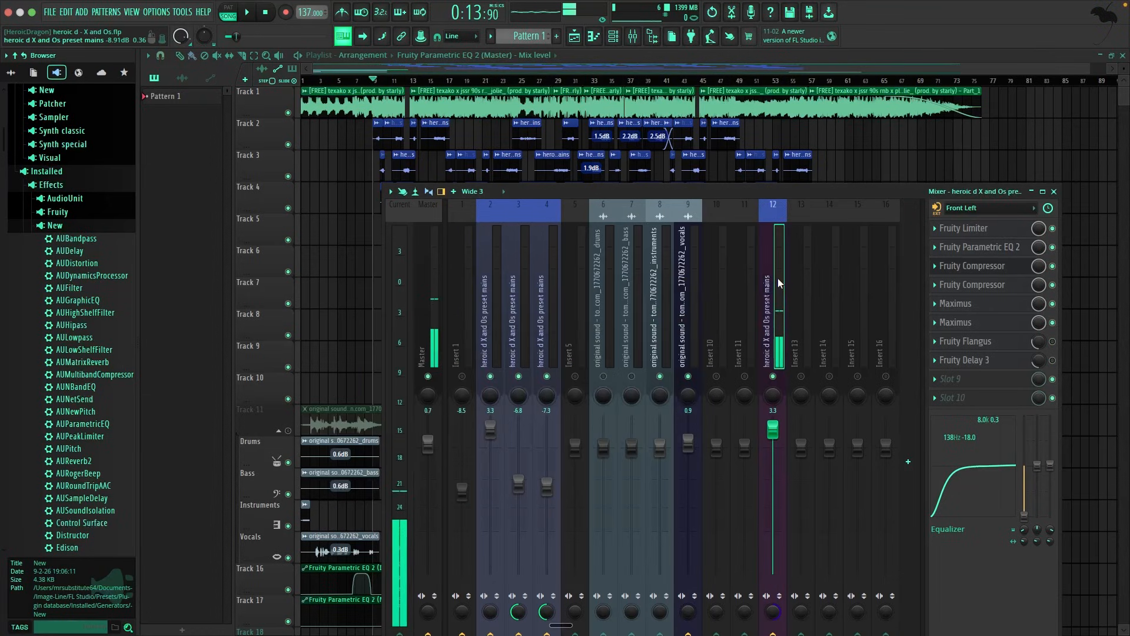
# Step: In mixer track 12's Fruity Parametric EQ 2, set the band 1 low shelf to about 109 Hz at -18.0 dB
pyautogui.click(942, 246)
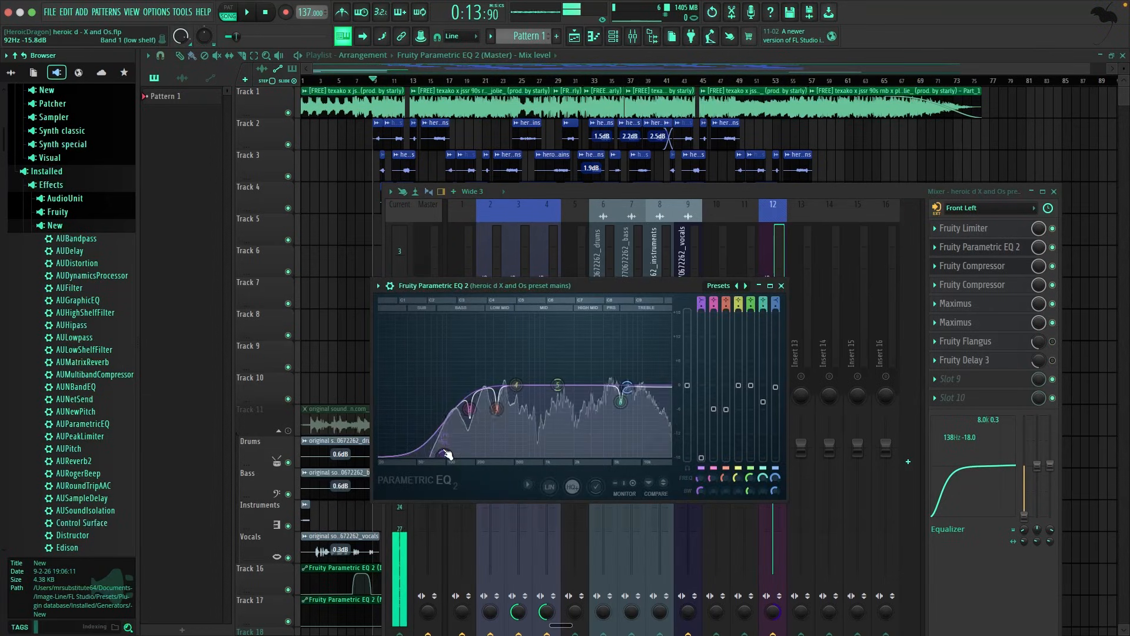
pyautogui.moveTo(446, 453)
pyautogui.mouseDown()
pyautogui.moveTo(451, 376)
pyautogui.moveTo(471, 330)
pyautogui.moveTo(498, 320)
pyautogui.moveTo(465, 338)
pyautogui.moveTo(445, 453)
pyautogui.moveTo(545, 455)
pyautogui.moveTo(412, 455)
pyautogui.moveTo(445, 454)
pyautogui.mouseUp()
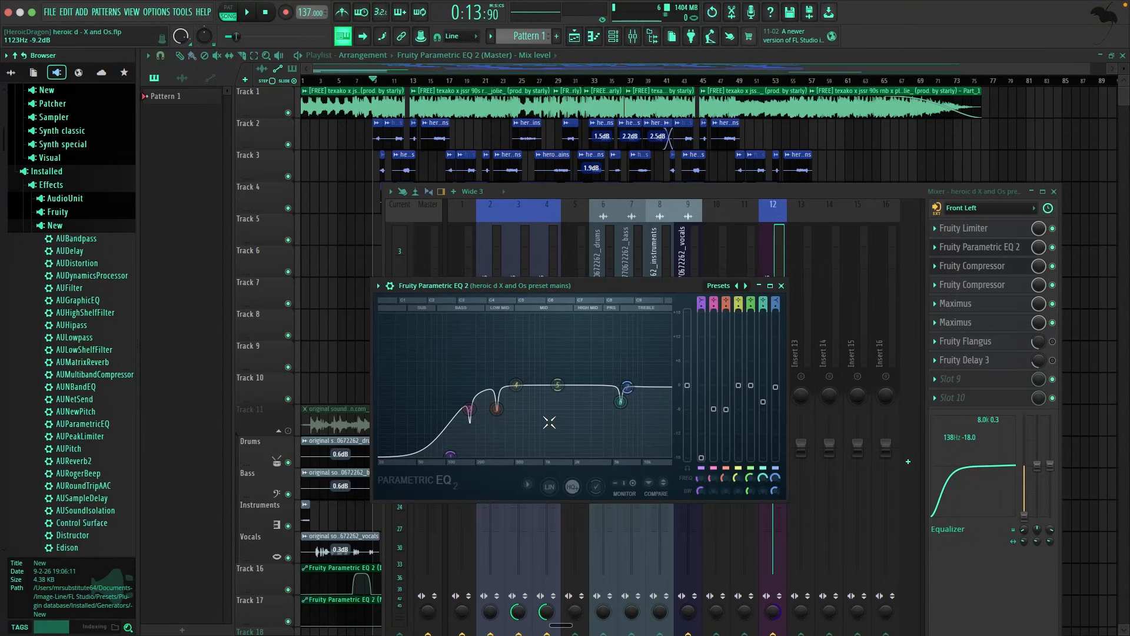
pyautogui.click(781, 286)
# Step: On mixer track 2, bypass both Fruity Compressors, both Maximus slots, Fruity Flangus and Fruity Delay 3
pyautogui.press('space')
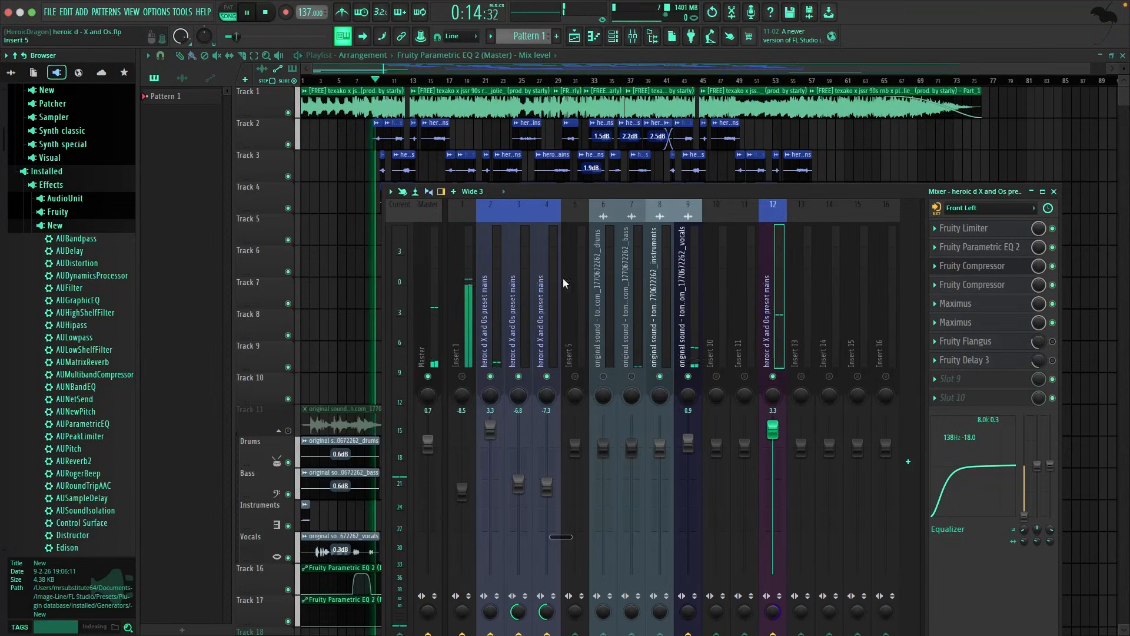
pyautogui.click(498, 302)
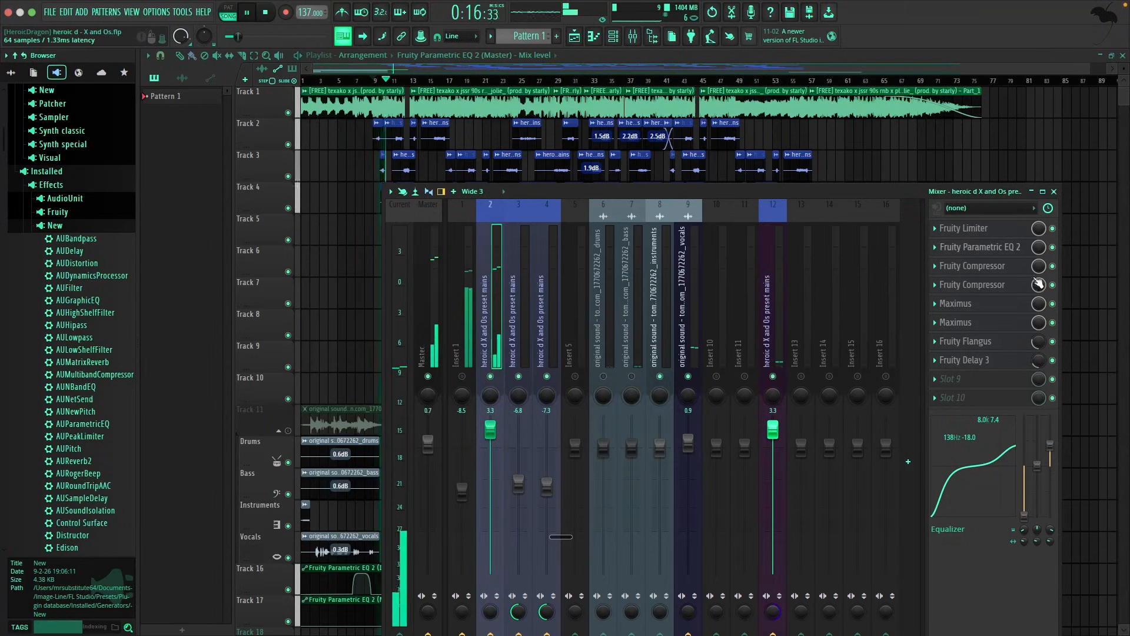
pyautogui.press('space')
pyautogui.click(1053, 266)
pyautogui.click(1053, 285)
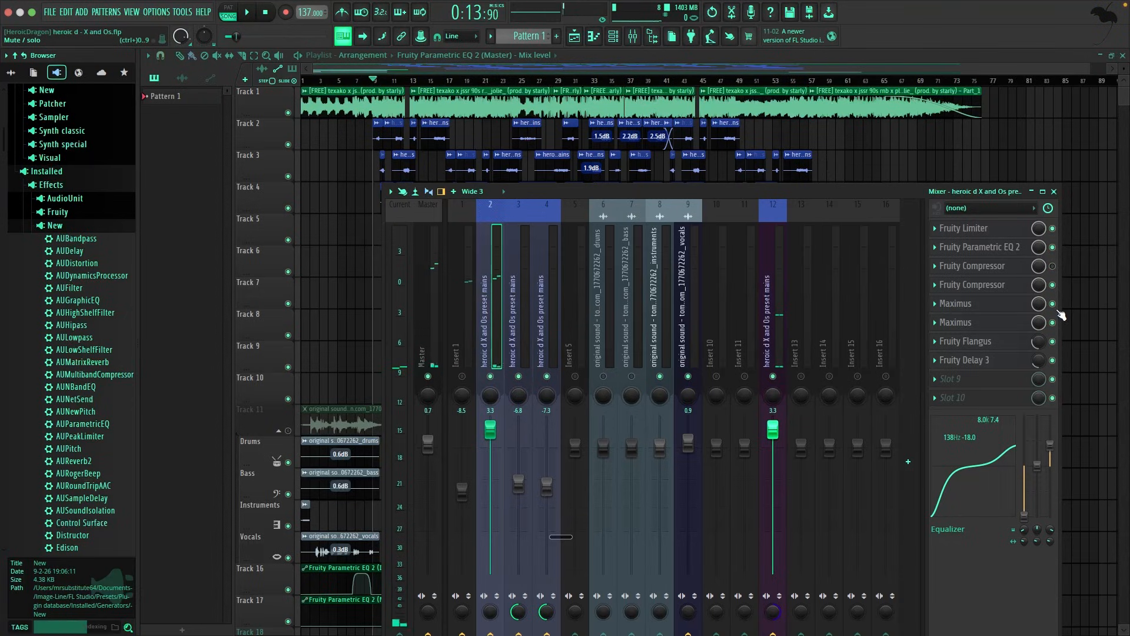
pyautogui.click(1052, 303)
pyautogui.click(1053, 322)
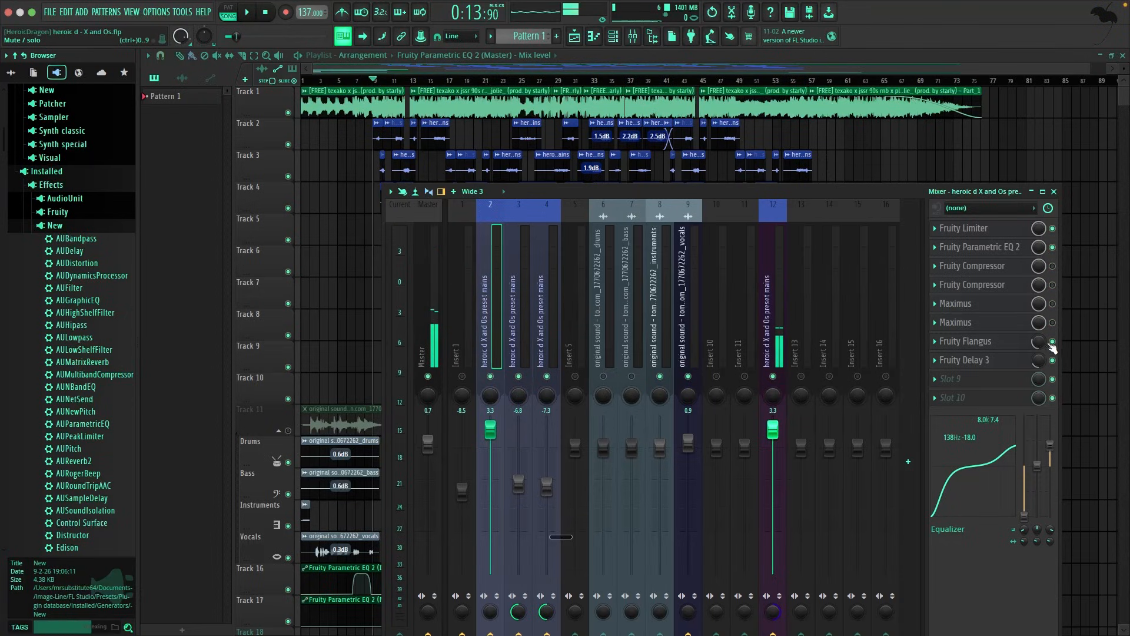
pyautogui.click(1052, 342)
pyautogui.click(1053, 360)
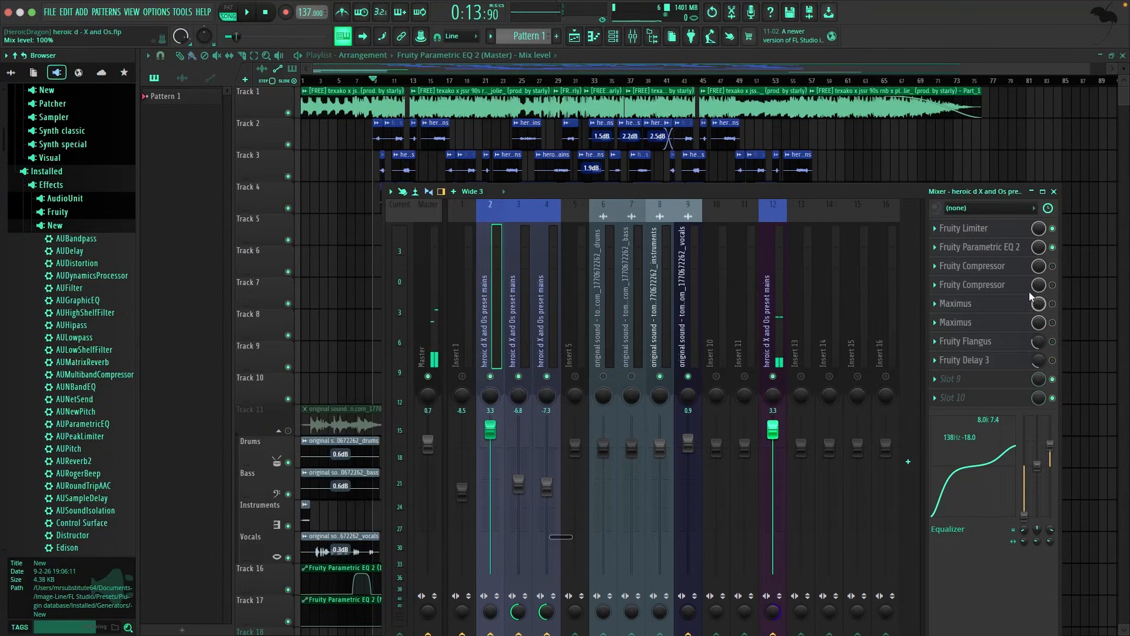
# Step: Audition mixer track 2 with Fruity Parametric EQ 2 bypassed and re-enabled, and inspect its EQ bands
pyautogui.press('space')
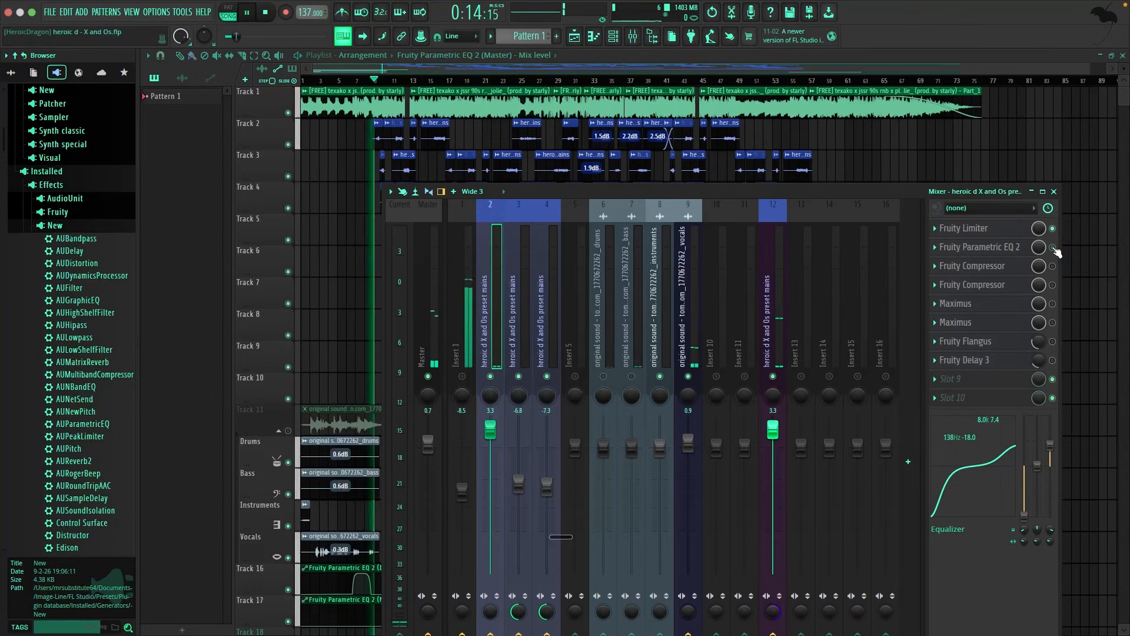
pyautogui.press('space')
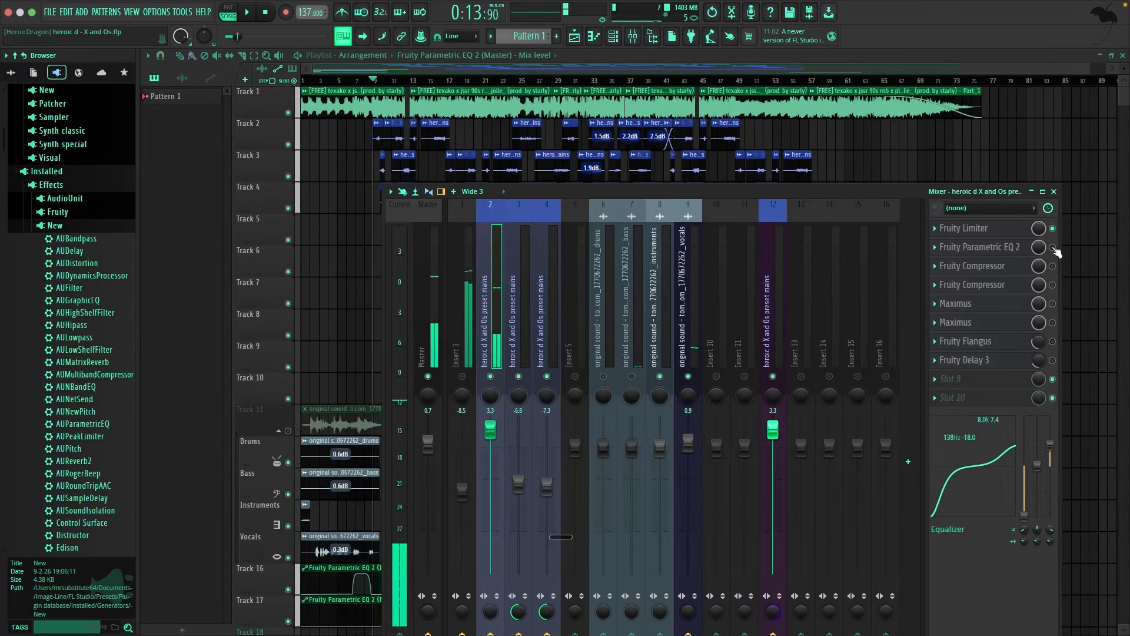
pyautogui.click(1053, 248)
pyautogui.press('space')
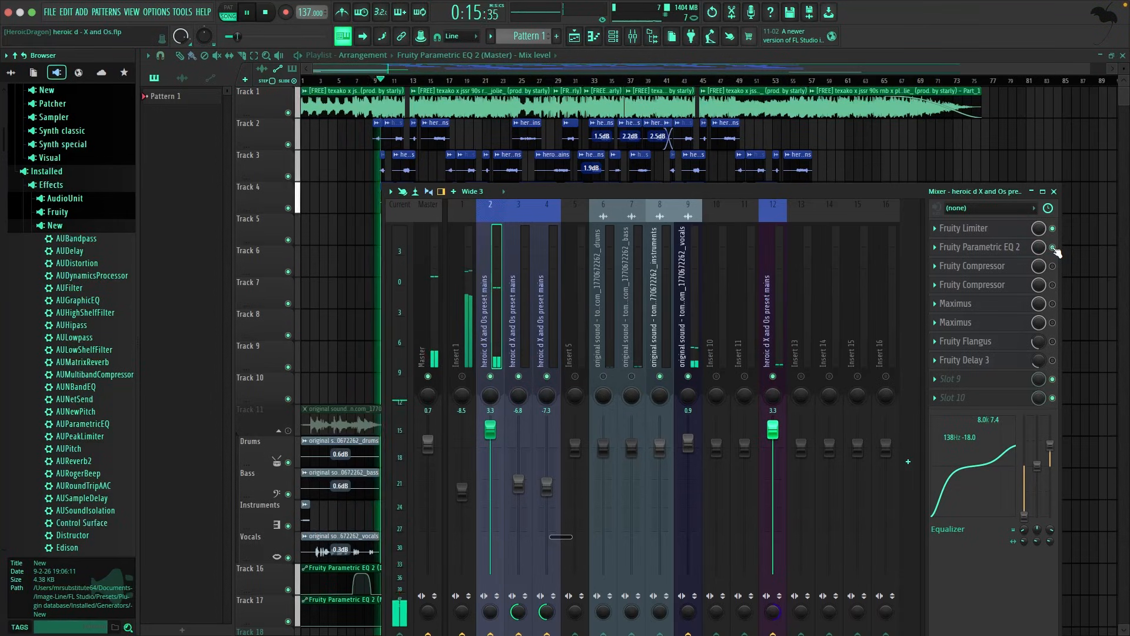
pyautogui.press('space')
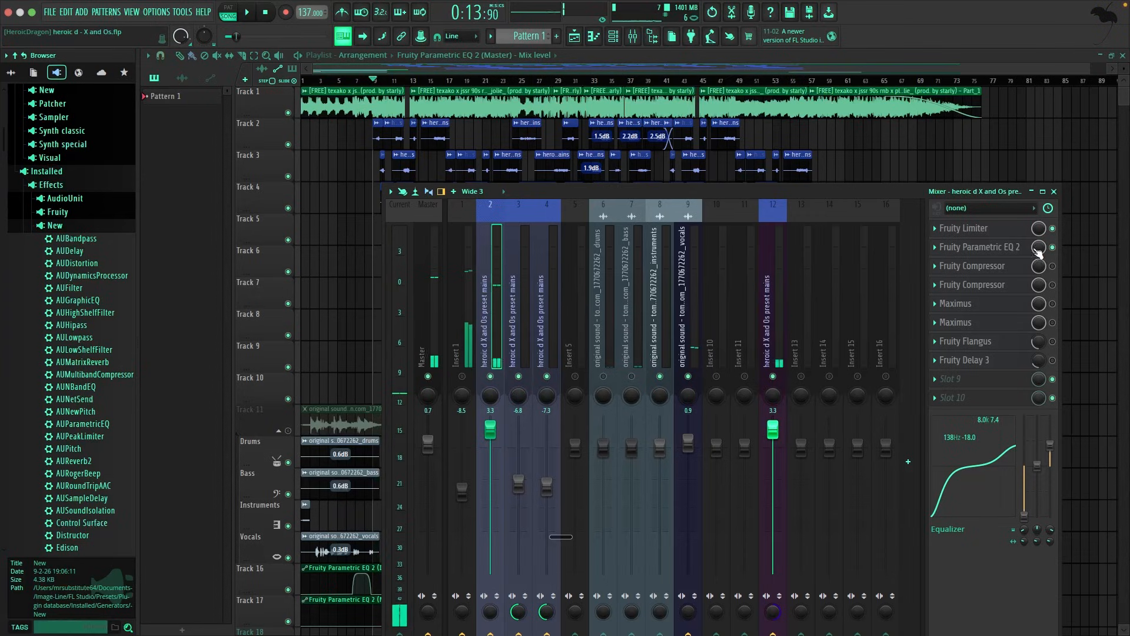
pyautogui.click(976, 252)
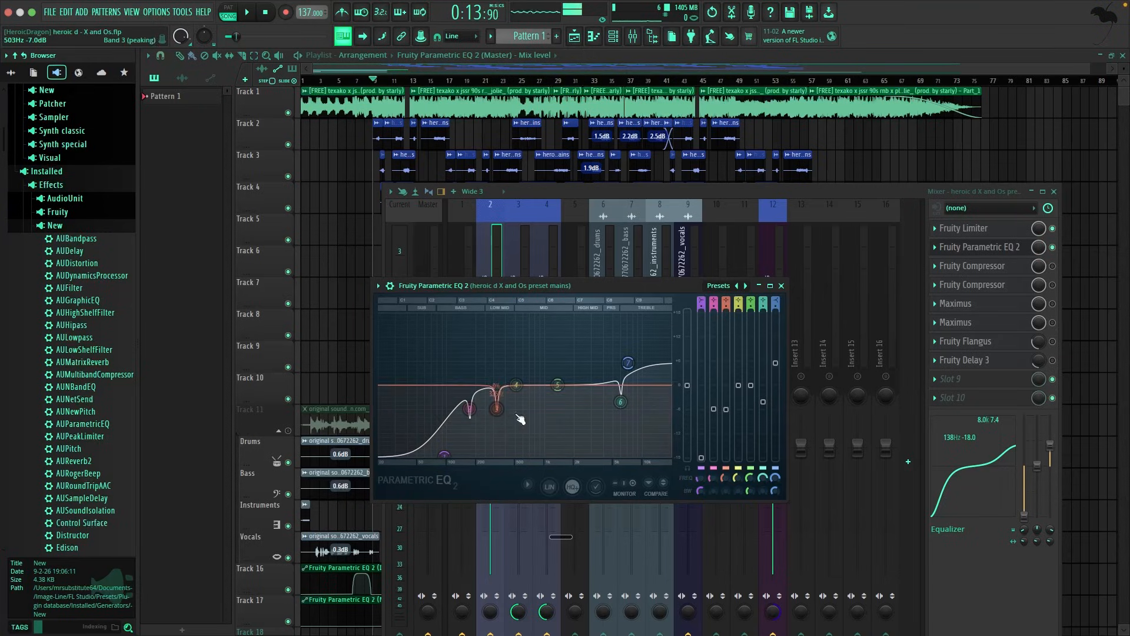
pyautogui.click(781, 286)
# Step: In mixer track 12's Fruity Parametric EQ 2, sweep band 3 at an 18.0 dB boost into the low mids and cut it there
pyautogui.click(780, 276)
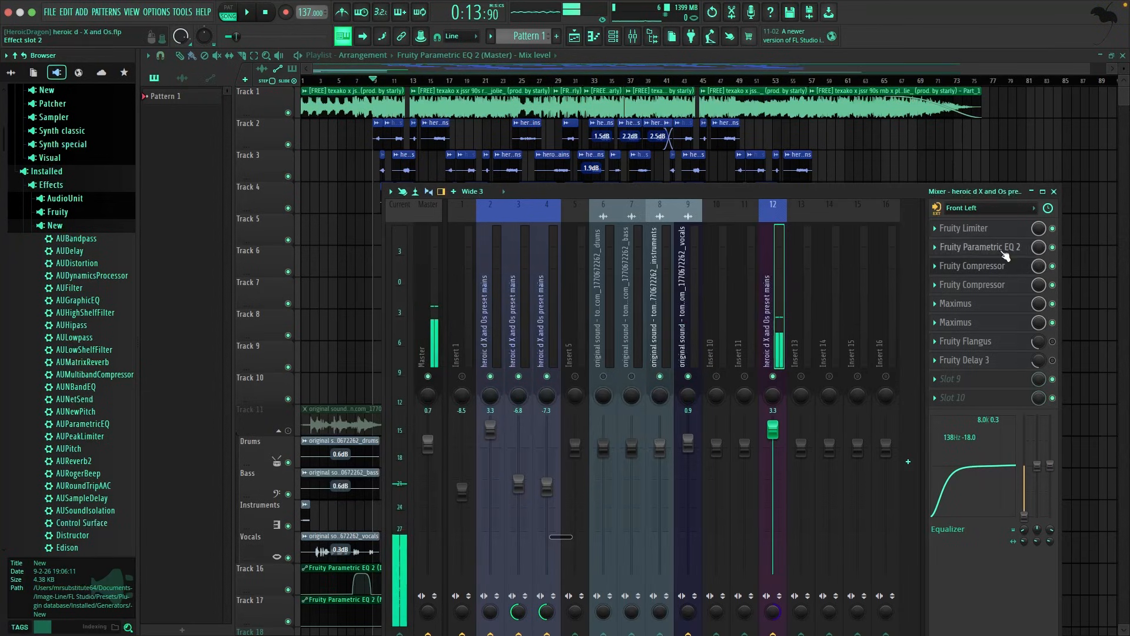
pyautogui.click(977, 246)
pyautogui.click(727, 310)
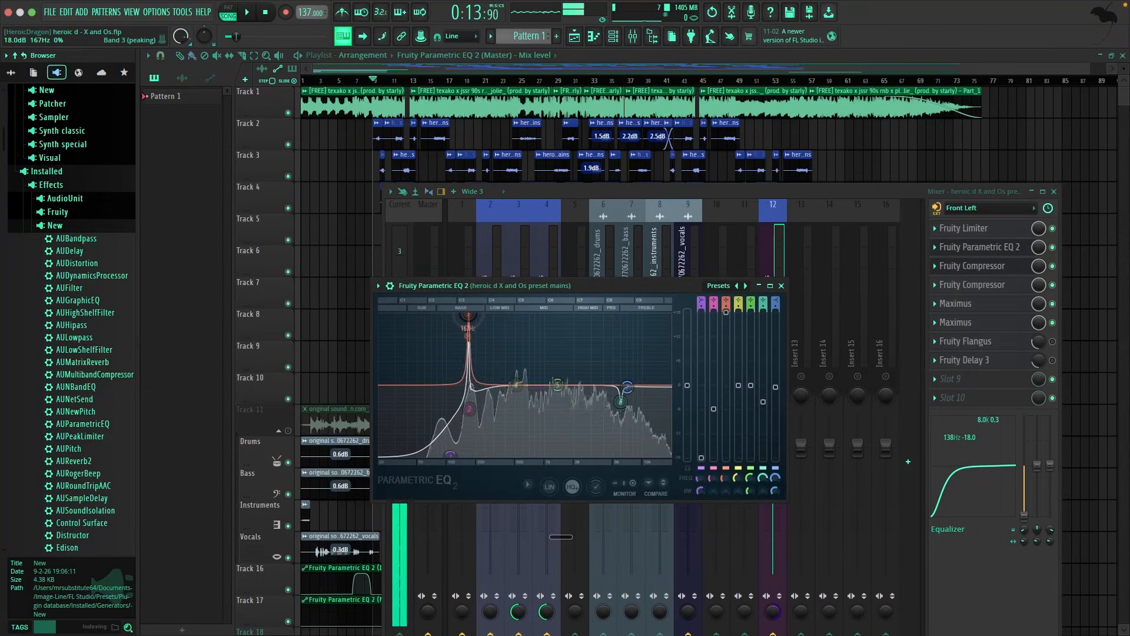
pyautogui.moveTo(500, 316); pyautogui.dragTo(504, 315)
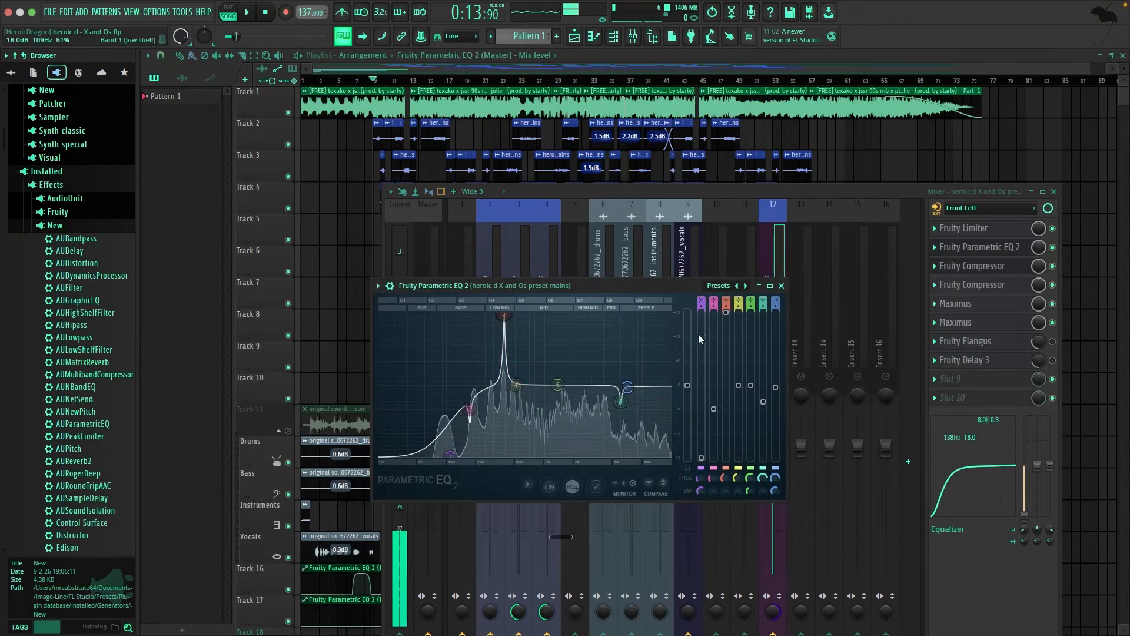
pyautogui.moveTo(724, 322); pyautogui.dragTo(725, 406)
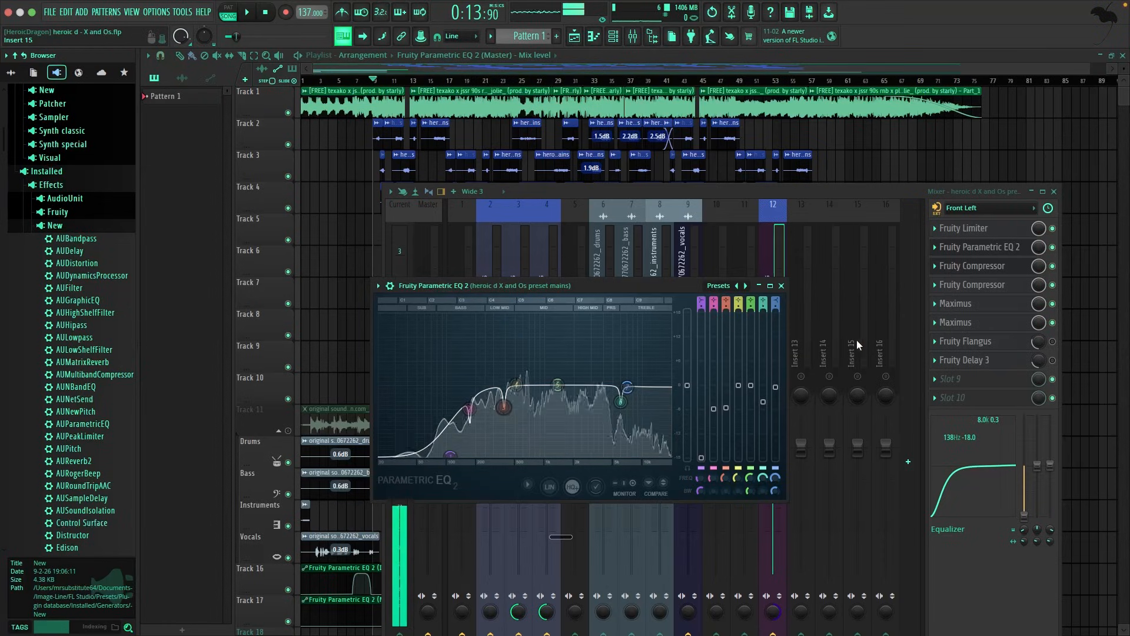
pyautogui.click(781, 285)
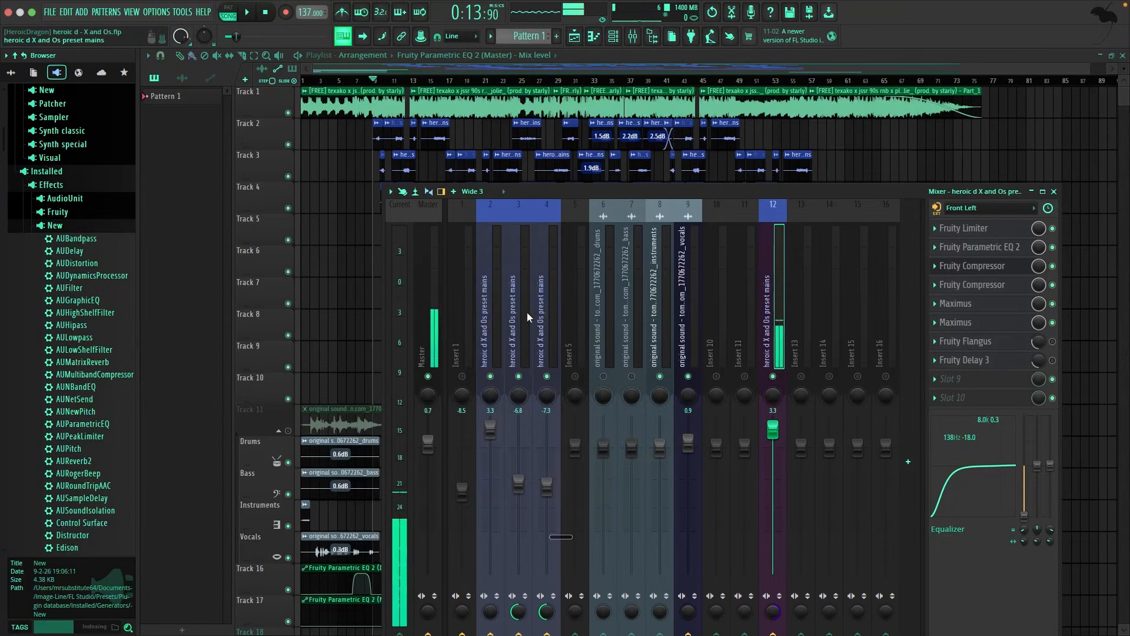
# Step: Review the Fruity Parametric EQ 2 curve on mixer track 2
pyautogui.click(489, 315)
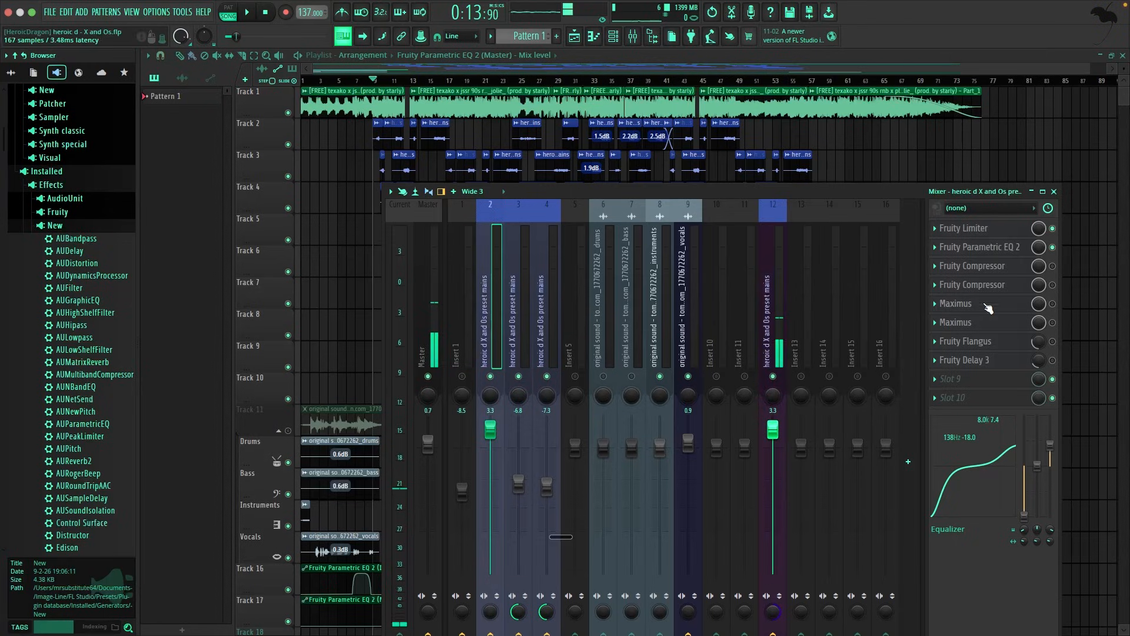
pyautogui.click(987, 254)
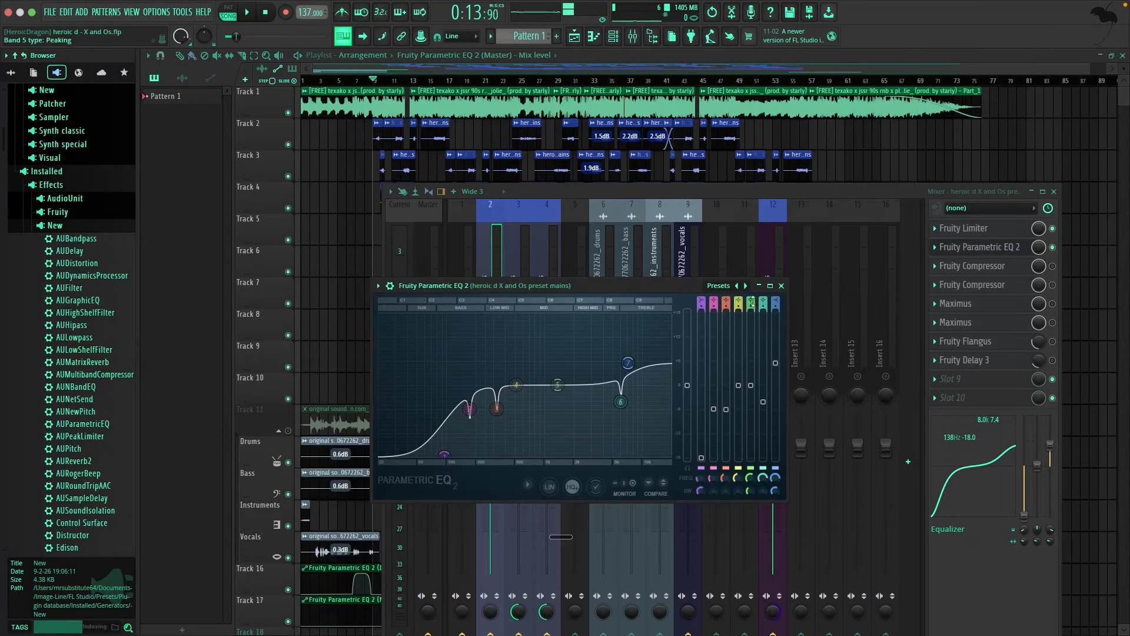
pyautogui.click(782, 286)
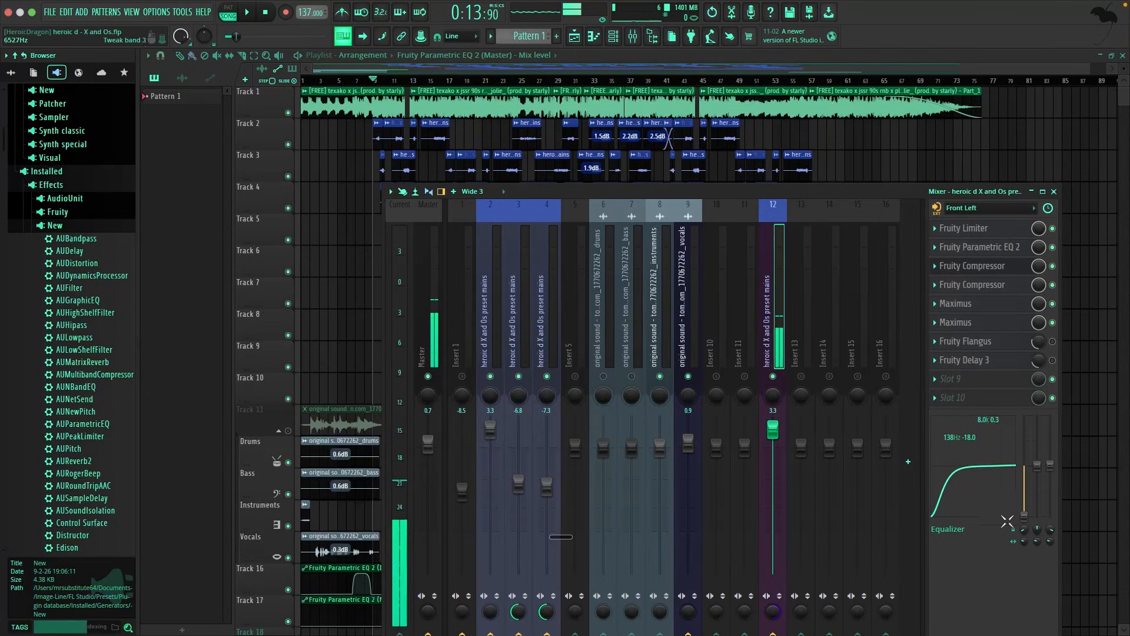
# Step: On mixer track 12, set the channel equalizer's high gain to -0.4 dB and Parametric EQ 2's band 7 high shelf to 0.3 dB at 9544 Hz
pyautogui.moveTo(1050, 465)
pyautogui.mouseDown()
pyautogui.moveTo(1051, 440)
pyautogui.moveTo(1050, 467)
pyautogui.mouseUp()
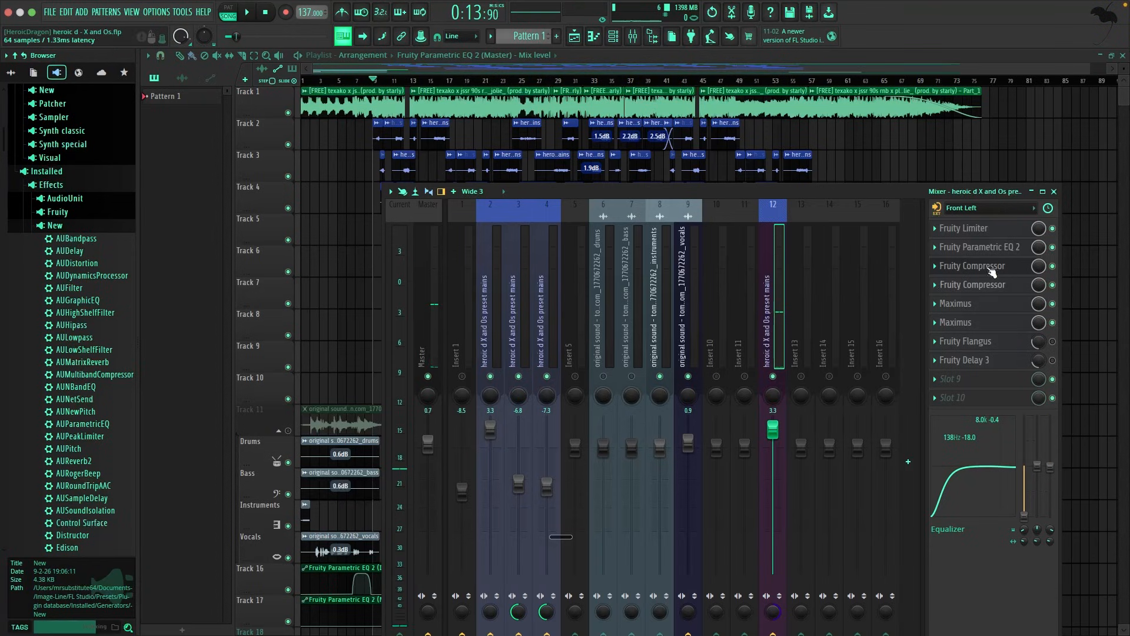
pyautogui.click(971, 246)
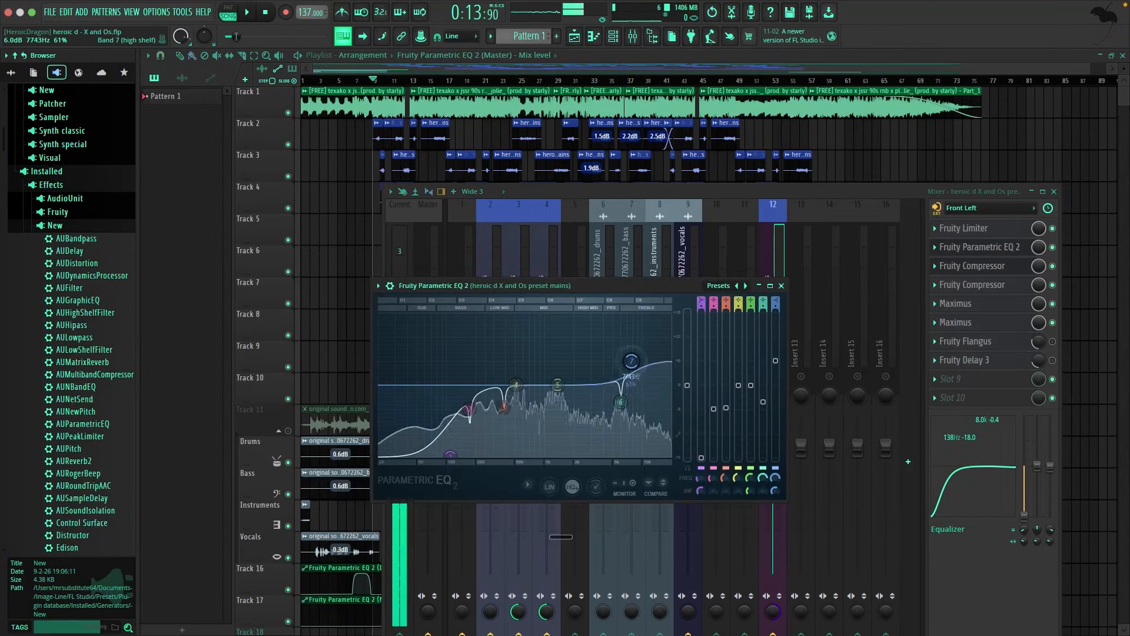
pyautogui.moveTo(631, 361); pyautogui.dragTo(645, 389)
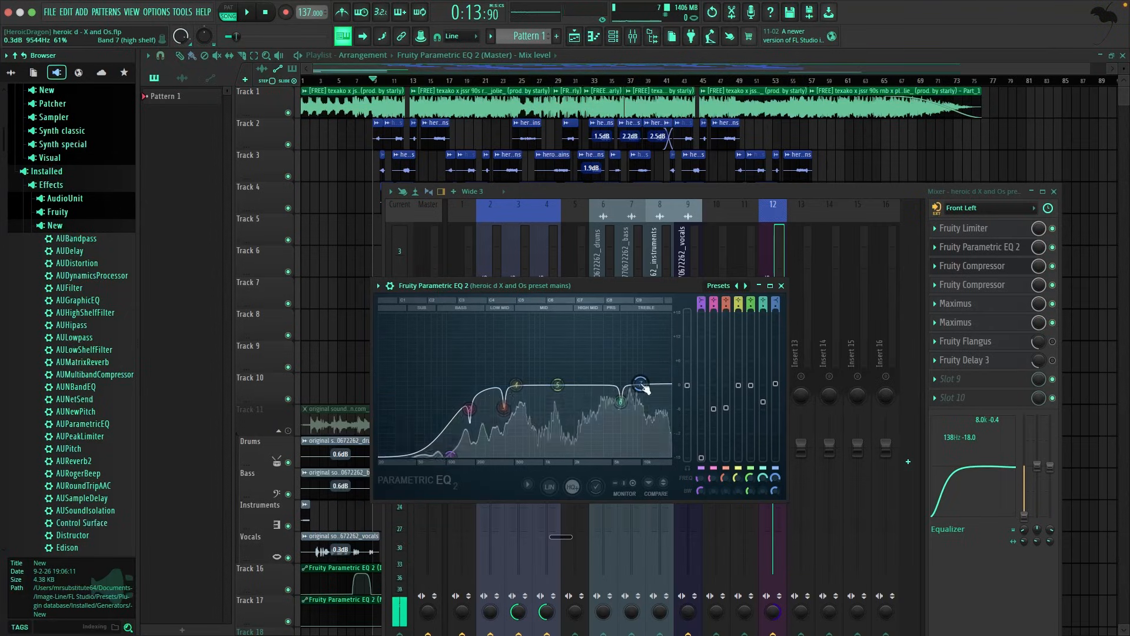
pyautogui.click(782, 285)
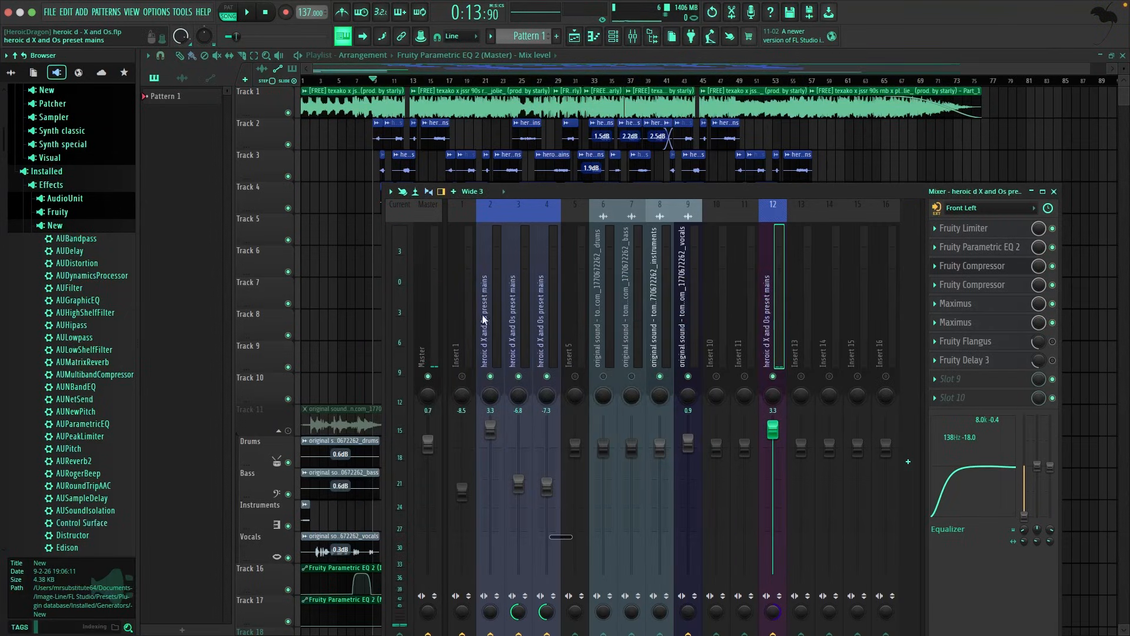
# Step: Compare playback of mixer track 2 with Fruity Parametric EQ 2 bypassed and enabled
pyautogui.click(500, 323)
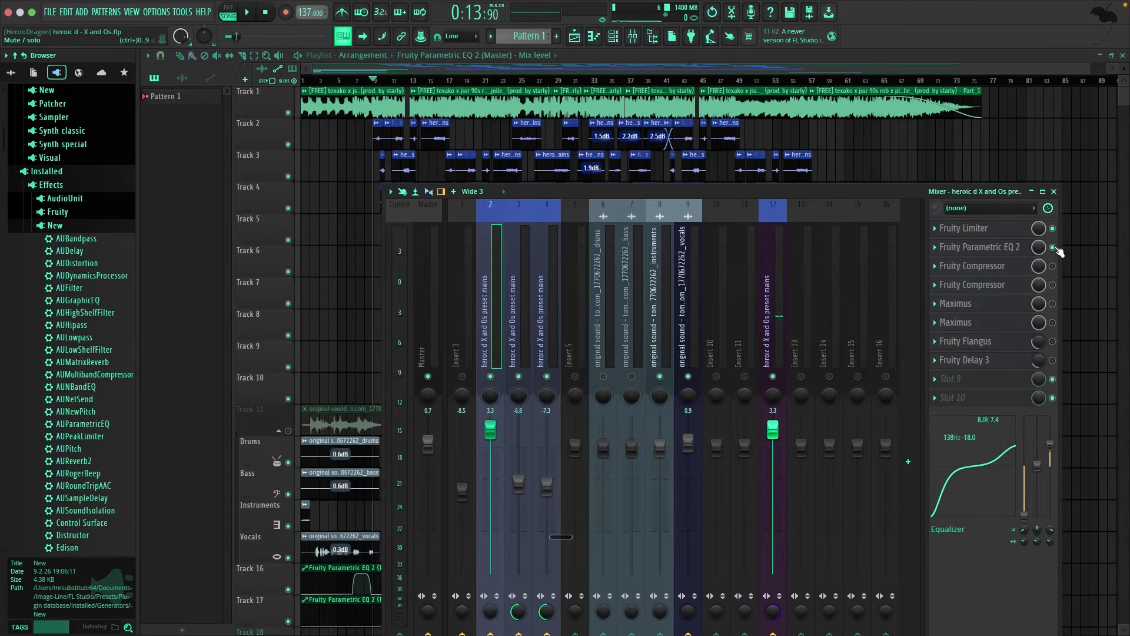
pyautogui.press('space')
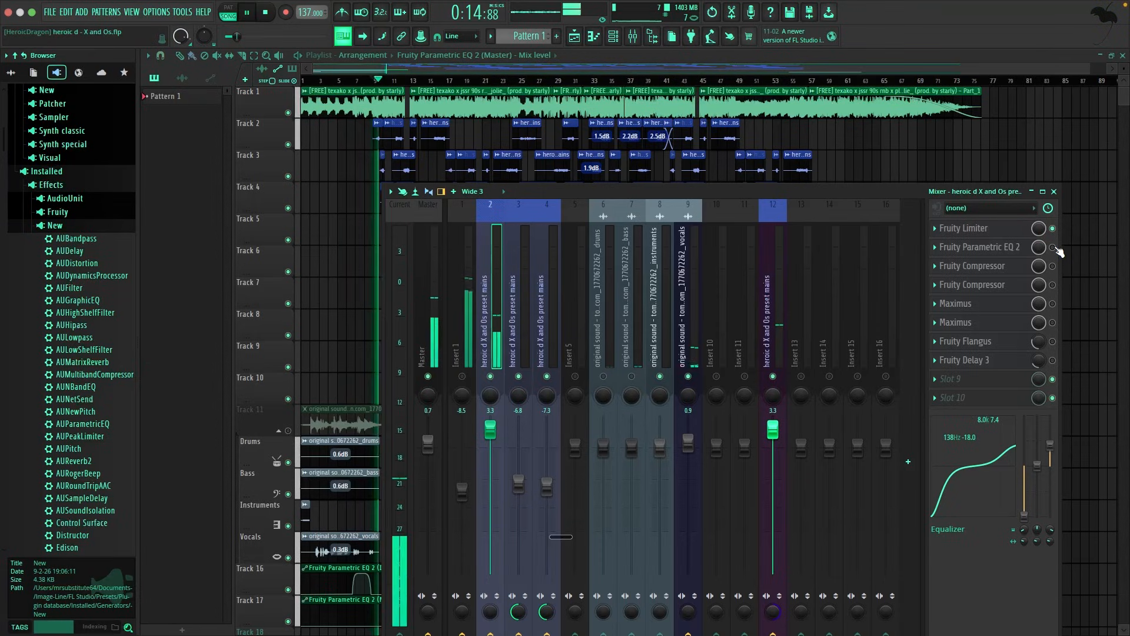
pyautogui.press('space')
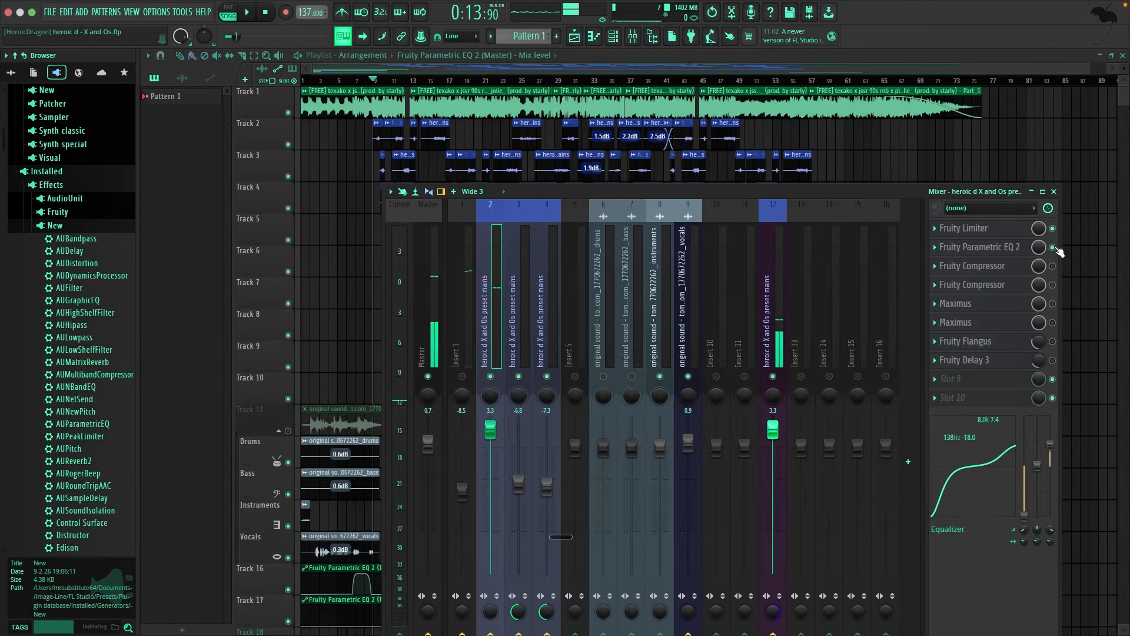
pyautogui.press('space')
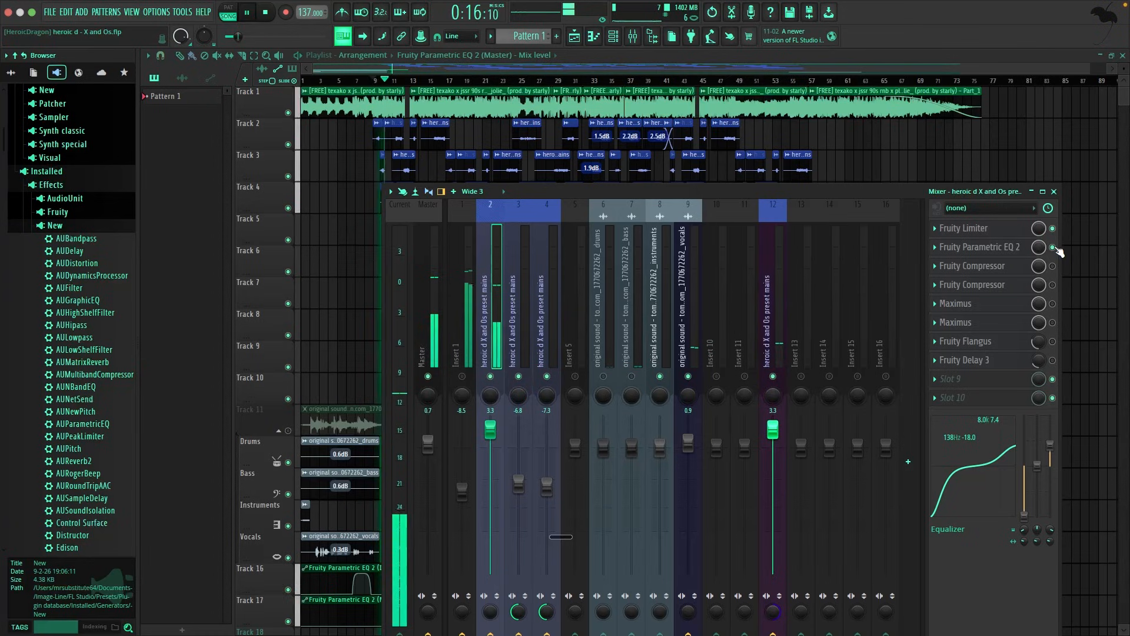
pyautogui.press('space')
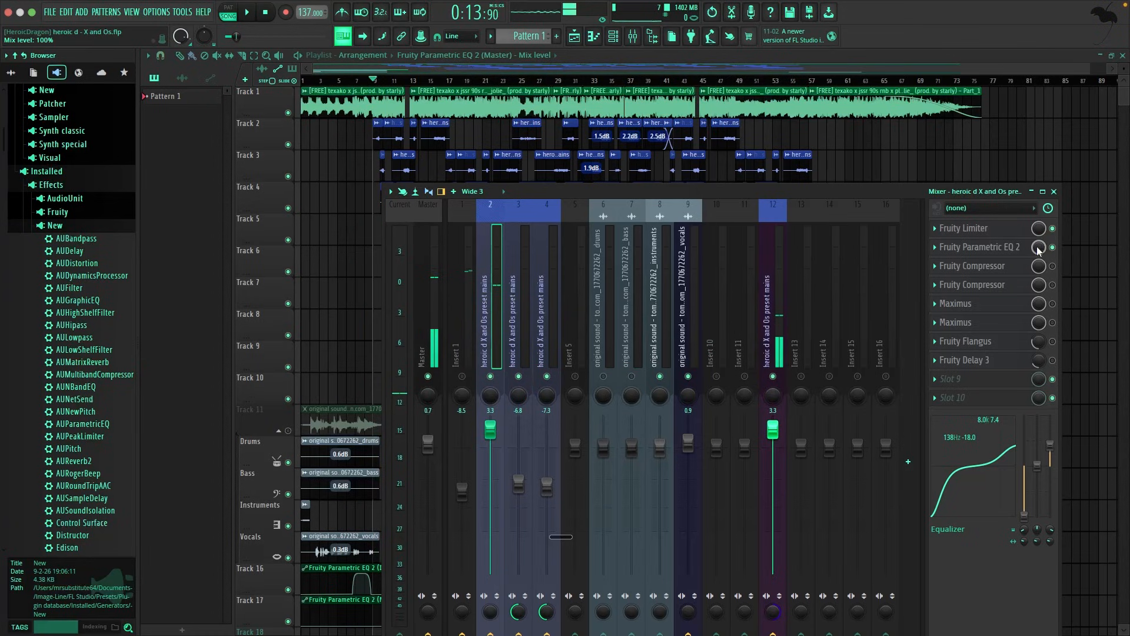
# Step: Review the threshold, ratio, gain, attack and release settings of both Fruity Compressors on mixer track 2
pyautogui.click(1016, 266)
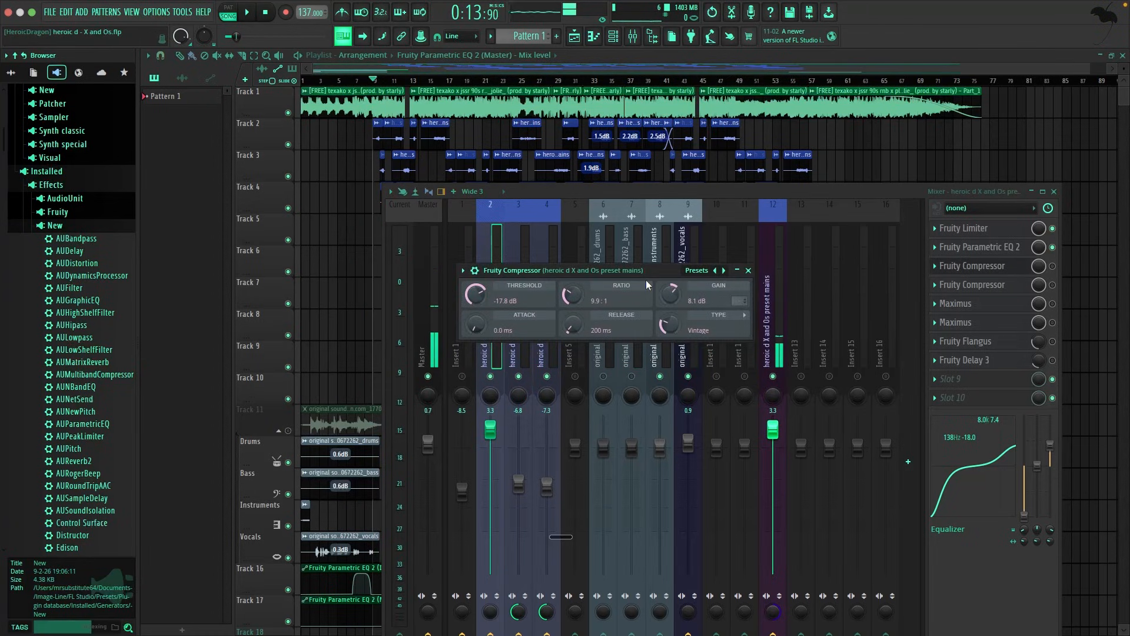
pyautogui.click(965, 285)
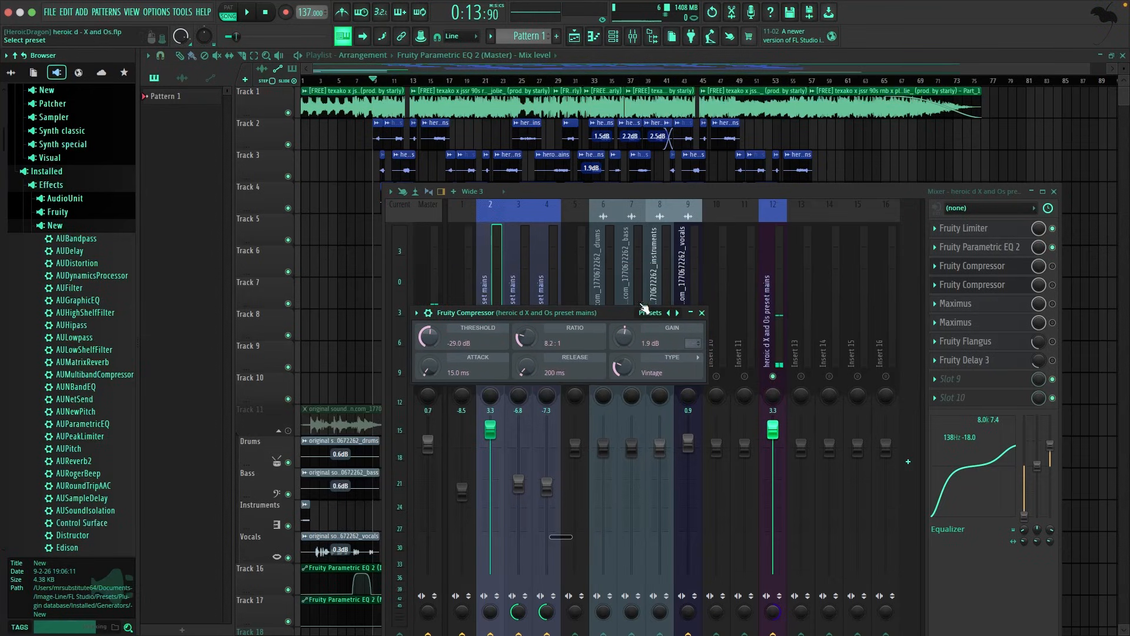
pyautogui.moveTo(595, 308); pyautogui.dragTo(718, 440)
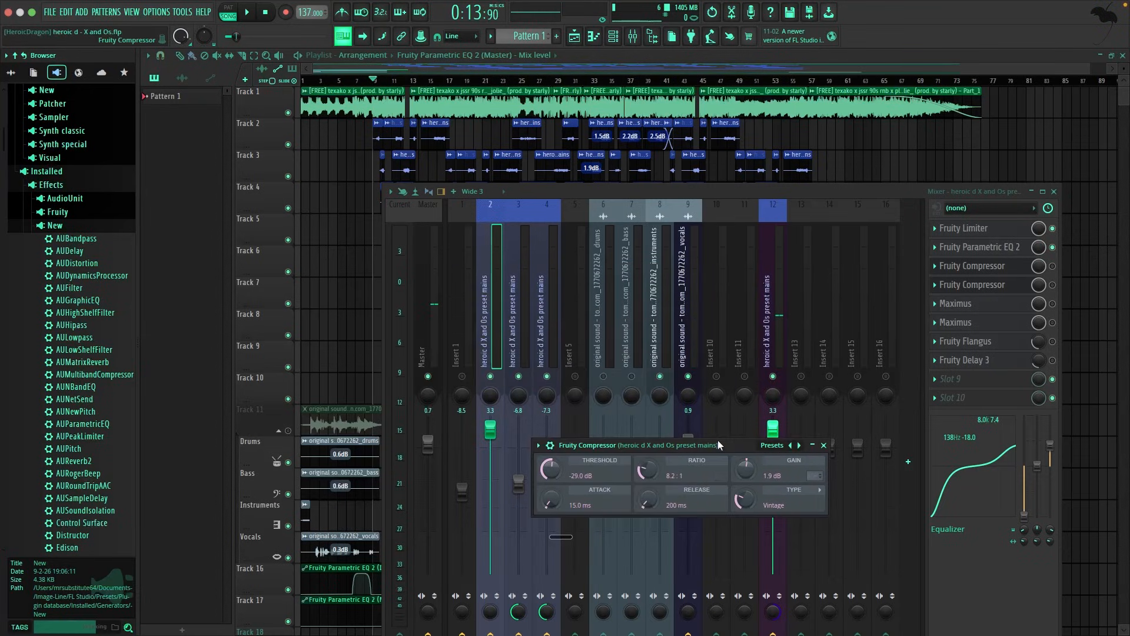
pyautogui.click(990, 272)
pyautogui.click(990, 272)
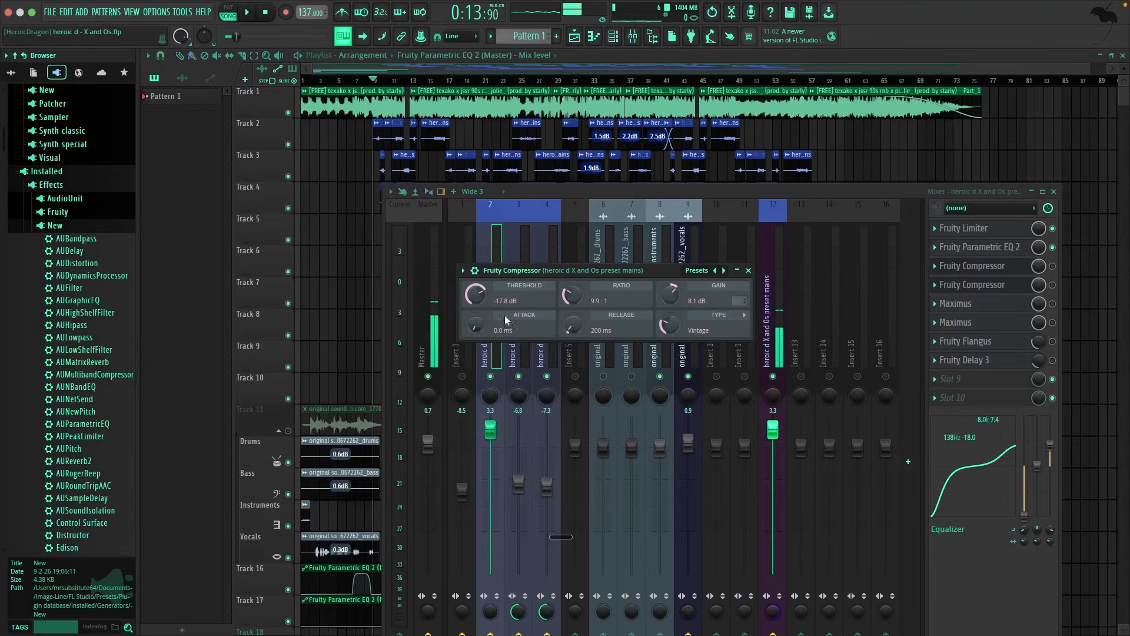
pyautogui.moveTo(523, 266); pyautogui.dragTo(616, 312)
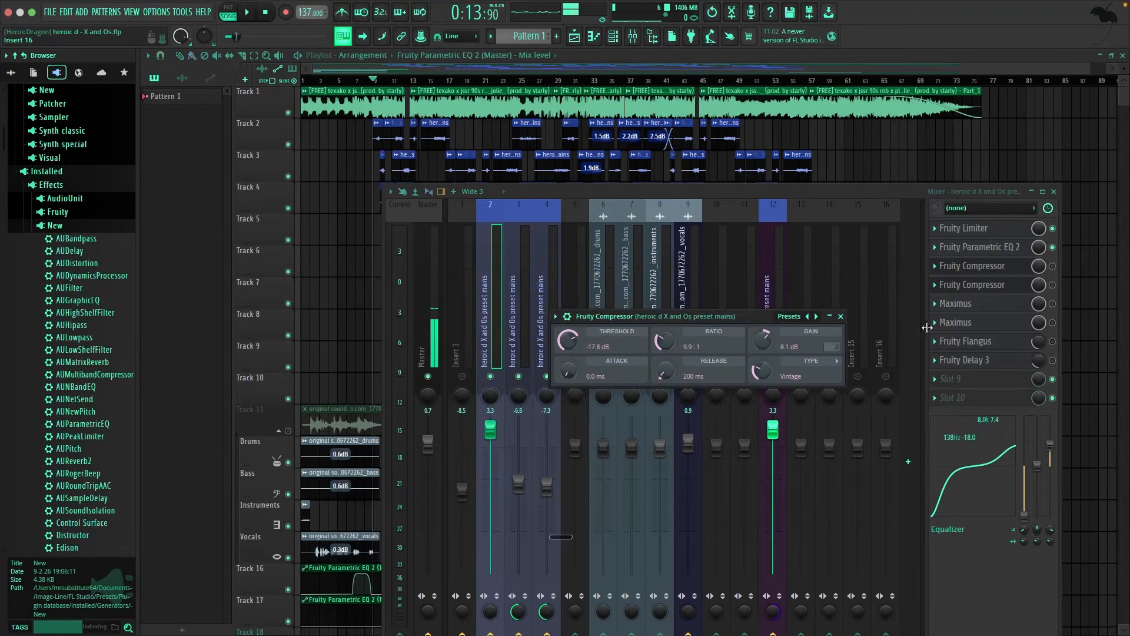
pyautogui.click(979, 287)
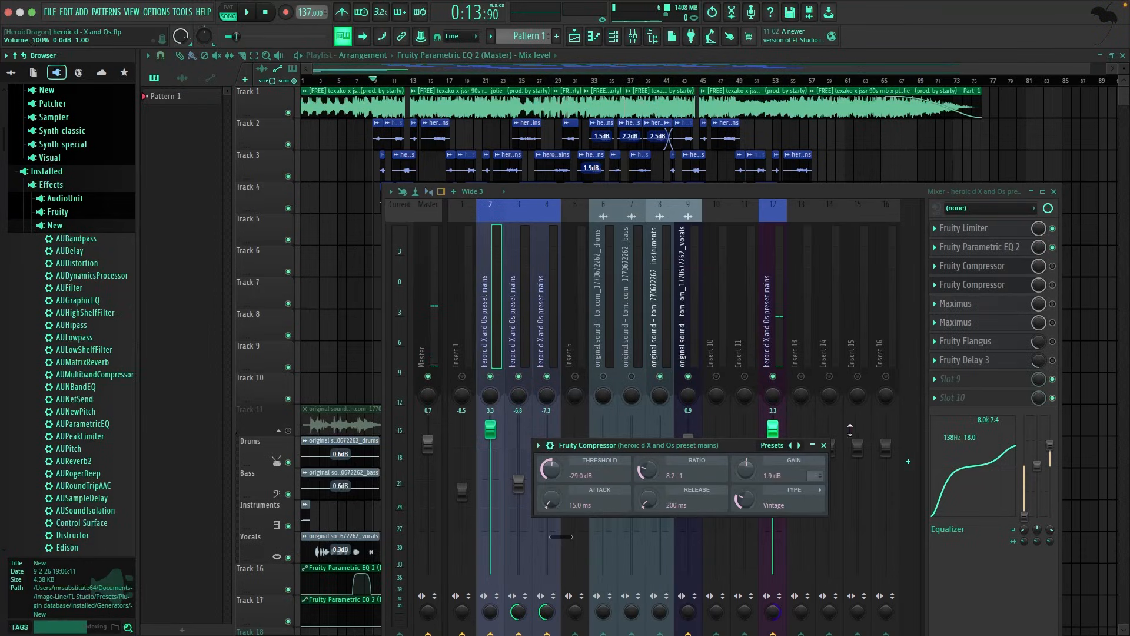
pyautogui.click(970, 265)
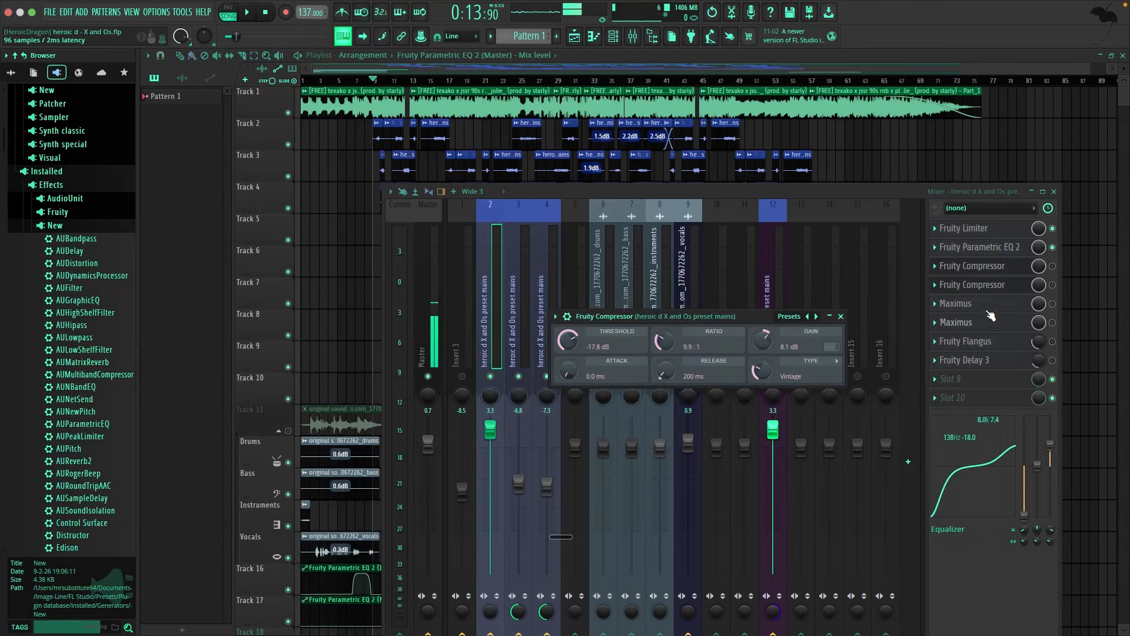
pyautogui.click(971, 284)
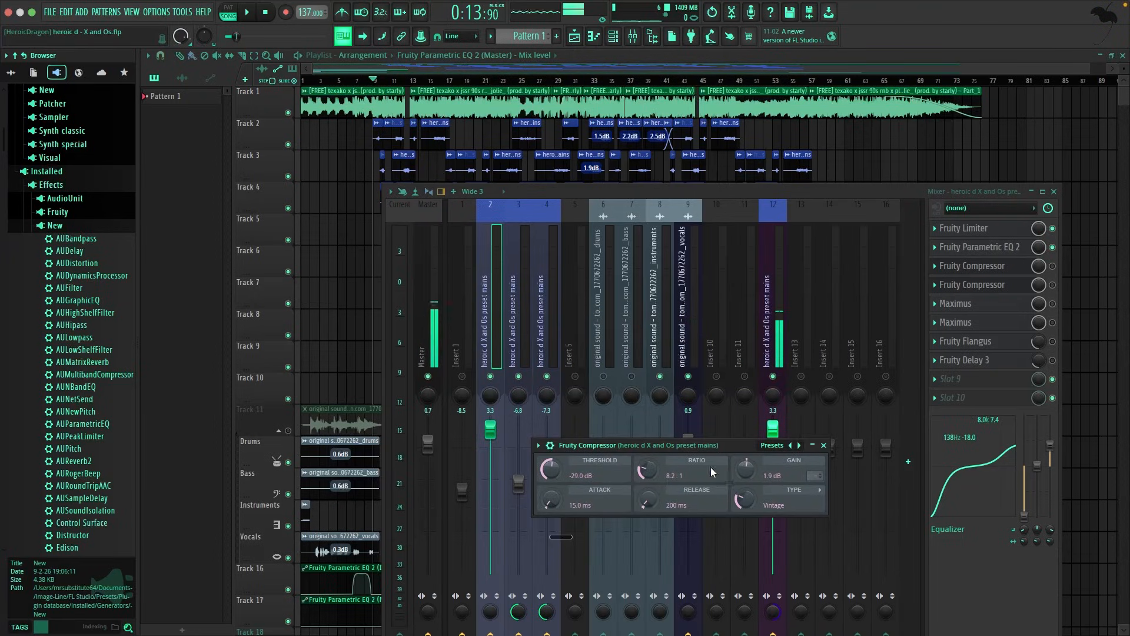
pyautogui.click(822, 445)
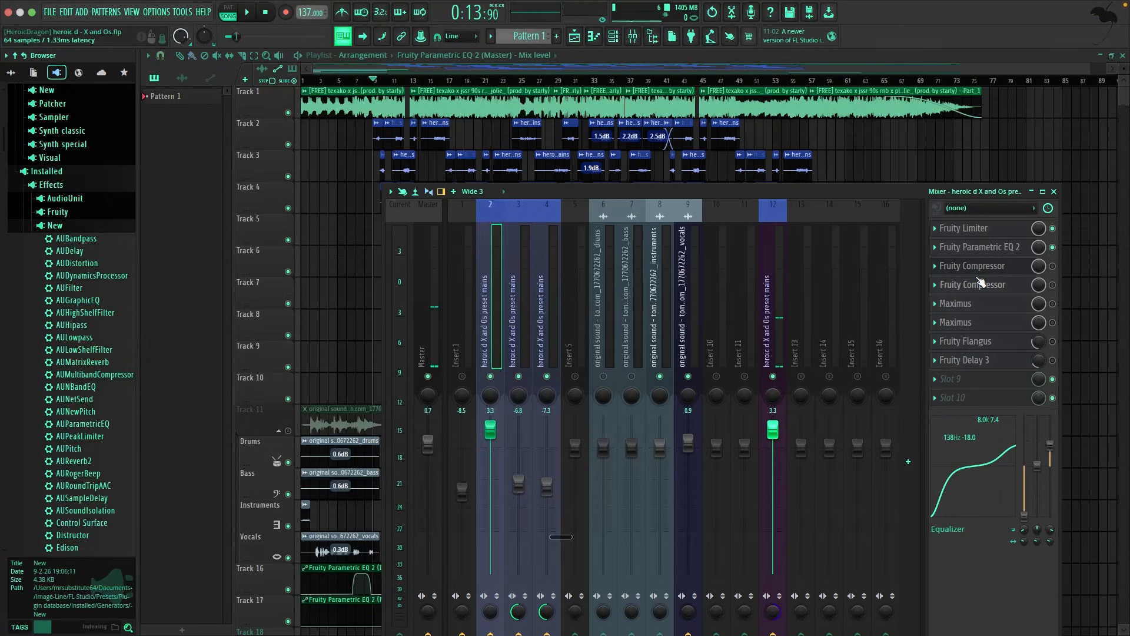
# Step: Play mixer track 2 with both Fruity Compressors bypassed, enable both, replay it for comparison and recheck the first compressor's settings
pyautogui.press('space')
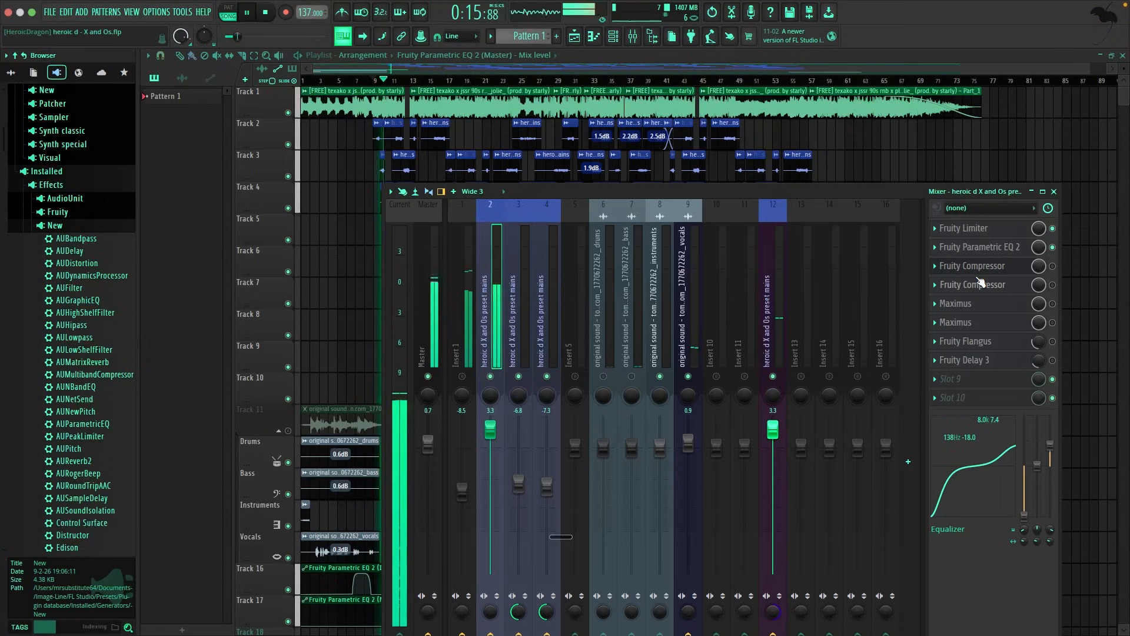
pyautogui.press('space')
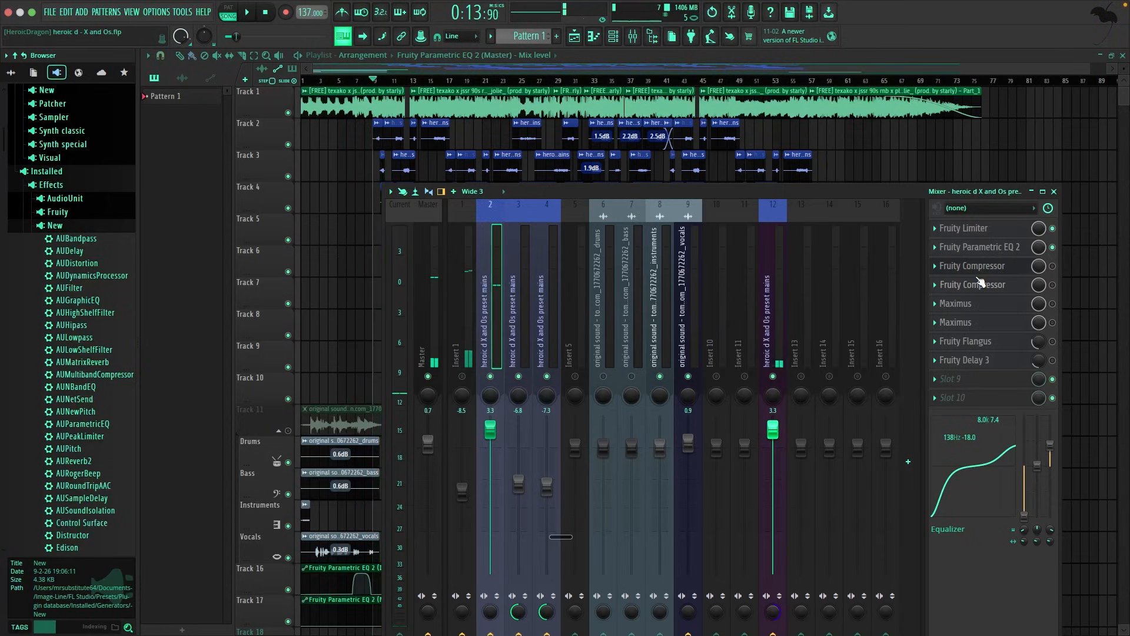
pyautogui.click(1053, 266)
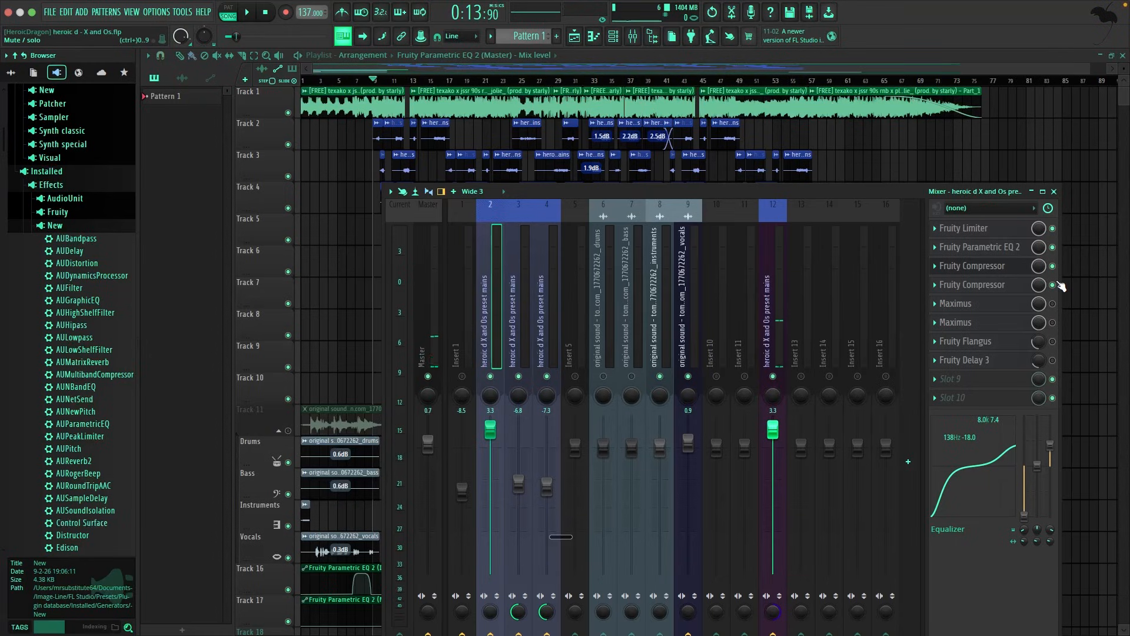
pyautogui.press('space')
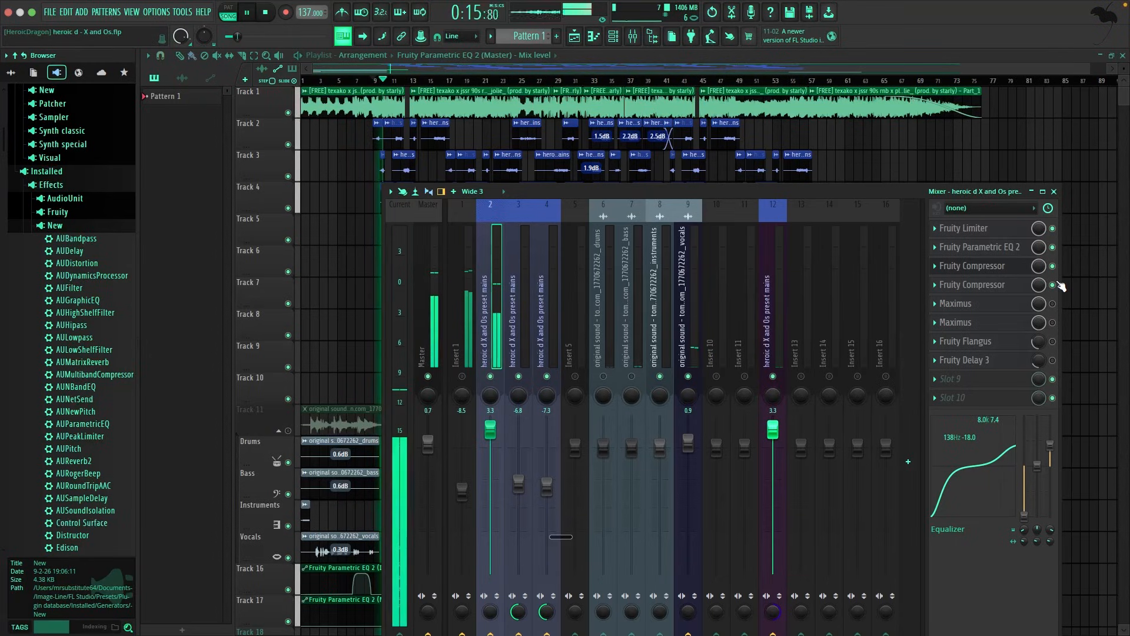
pyautogui.press('space')
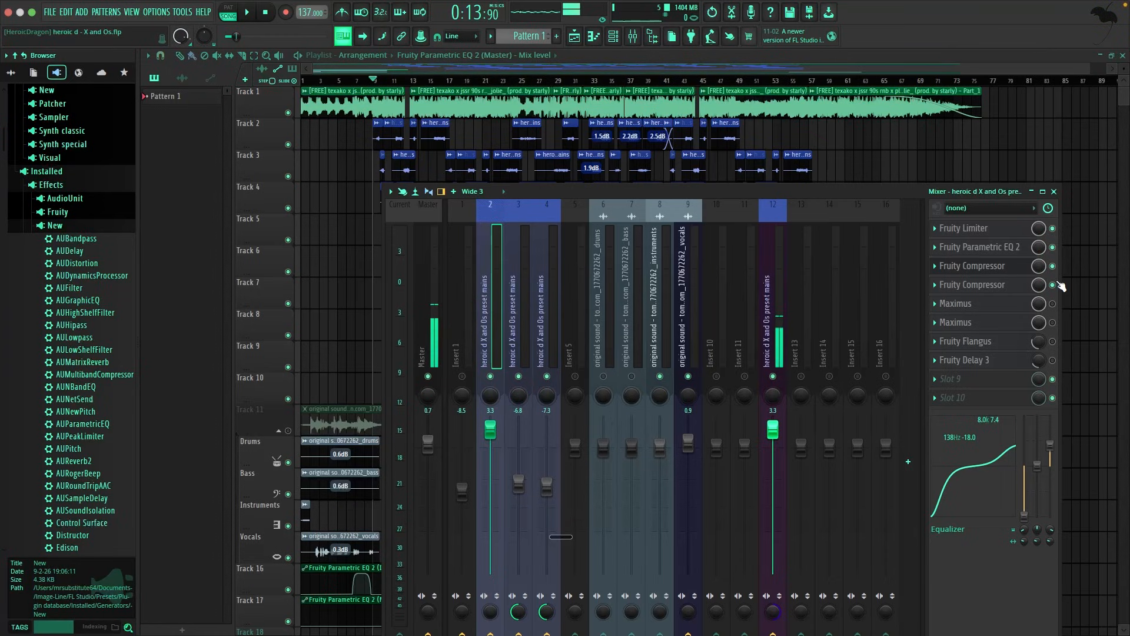
pyautogui.click(977, 266)
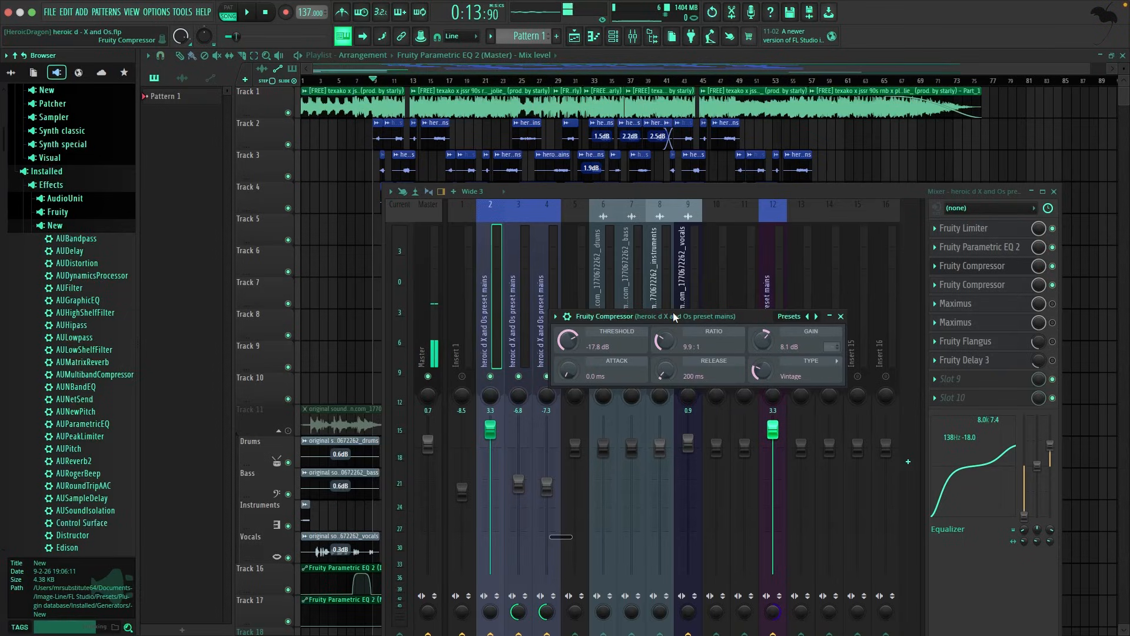
pyautogui.click(841, 316)
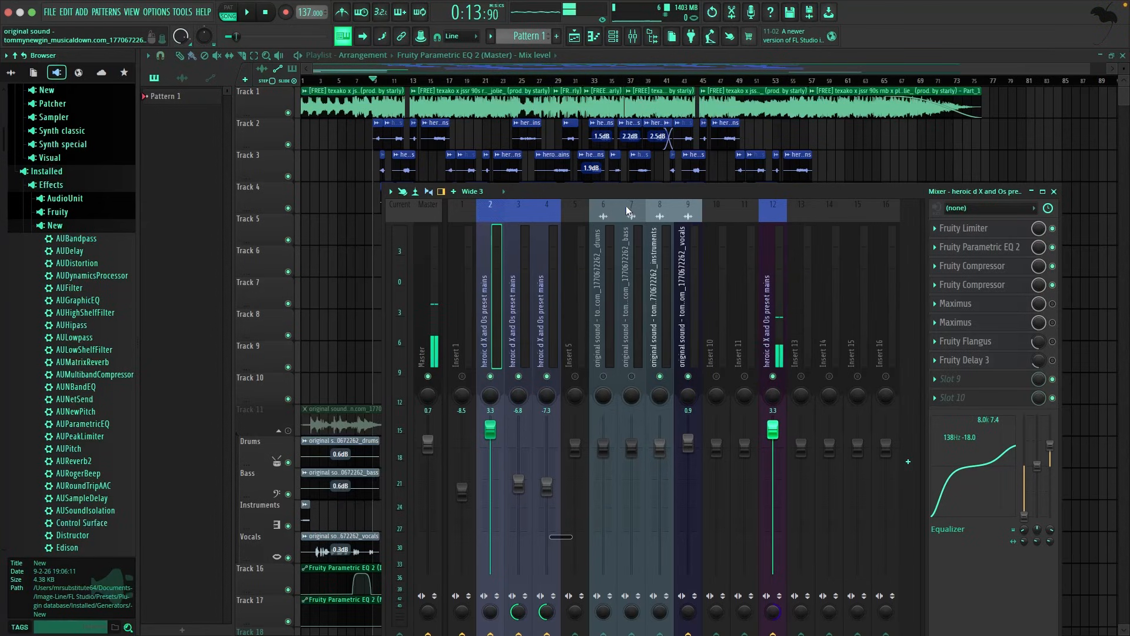
# Step: Move the mixer clear of the playlist tracks, open the first Maximus on mixer track 2 and show its low band
pyautogui.moveTo(619, 185); pyautogui.dragTo(531, 276)
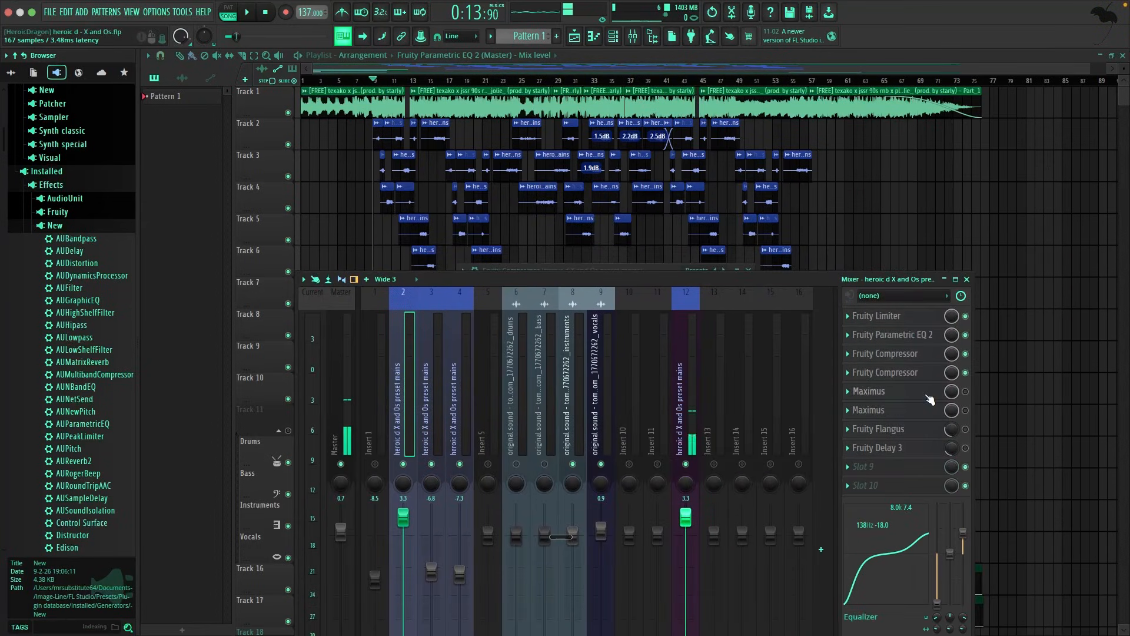
pyautogui.click(928, 394)
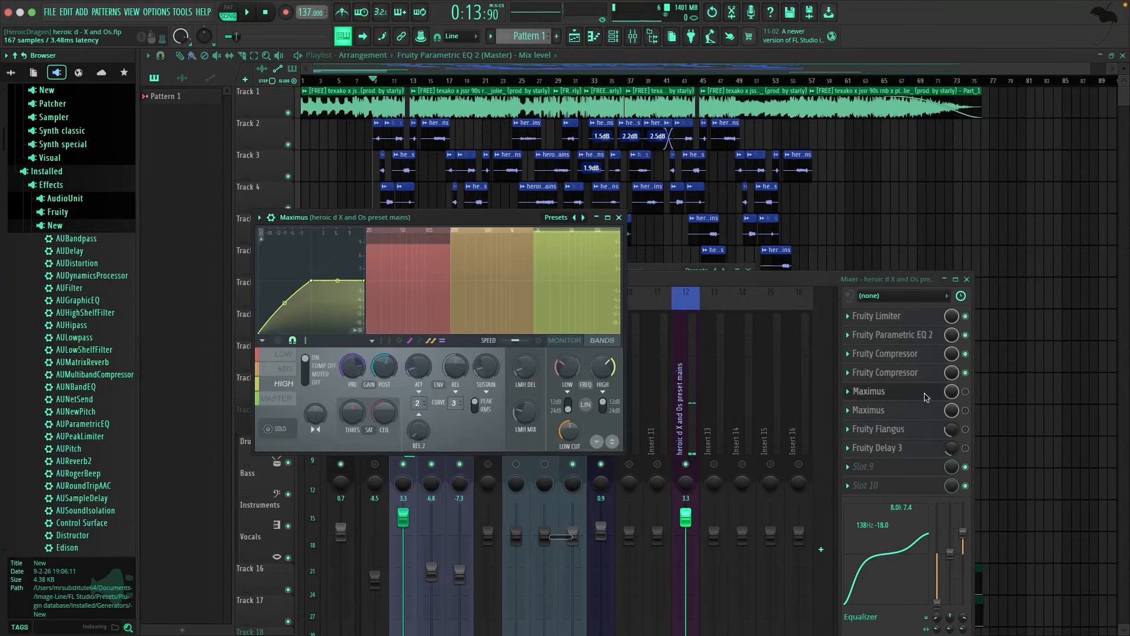
pyautogui.moveTo(474, 213); pyautogui.dragTo(612, 272)
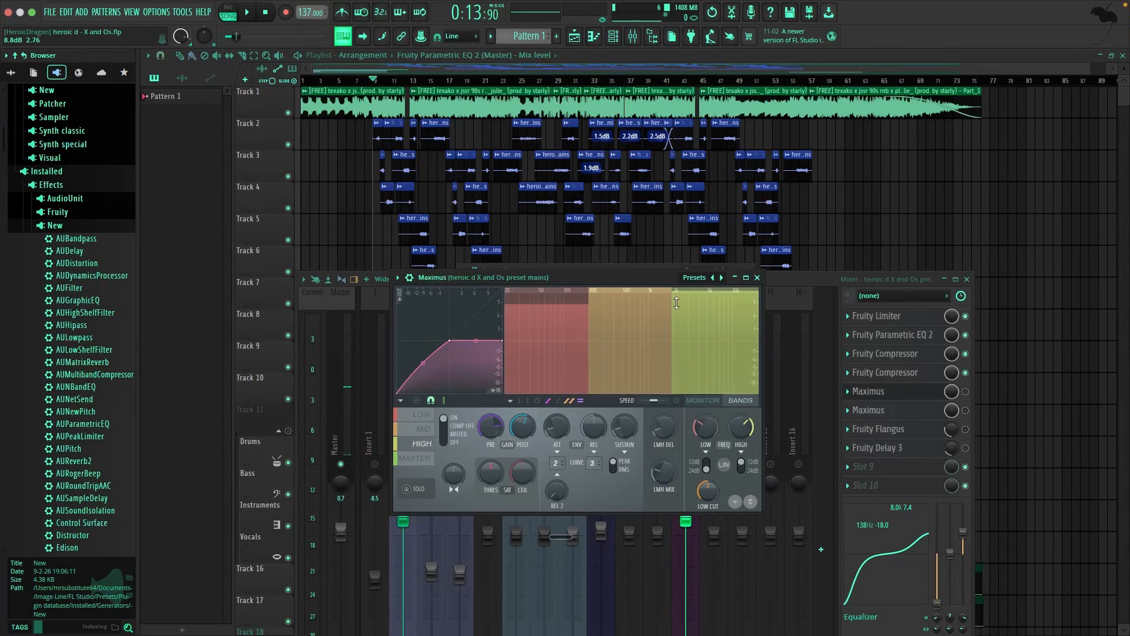
pyautogui.moveTo(651, 277); pyautogui.dragTo(679, 307)
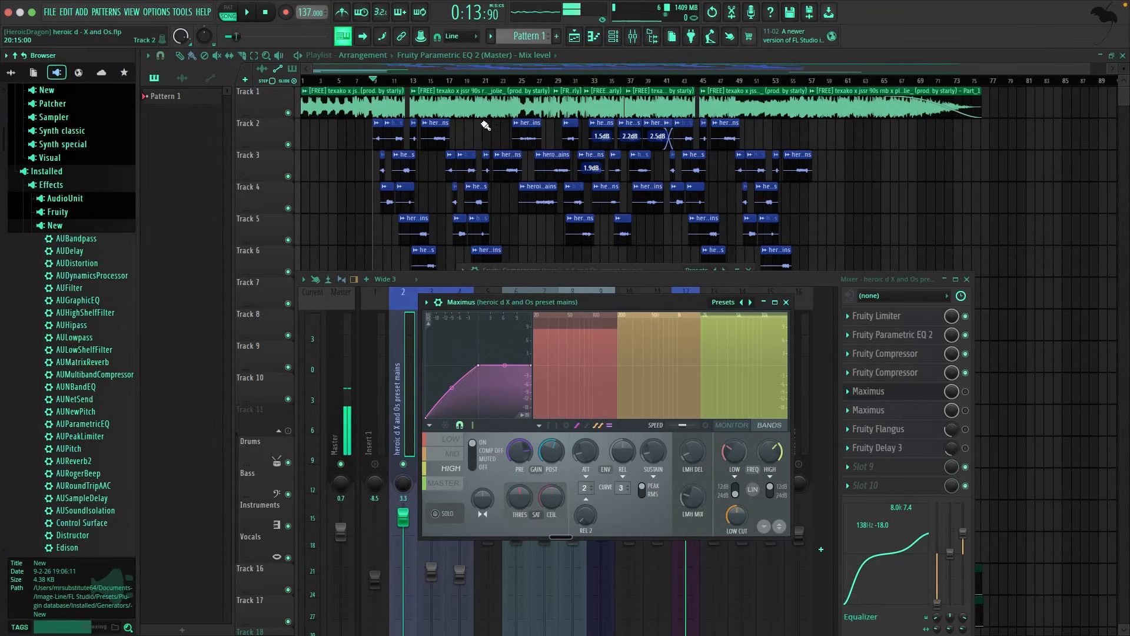
pyautogui.click(451, 438)
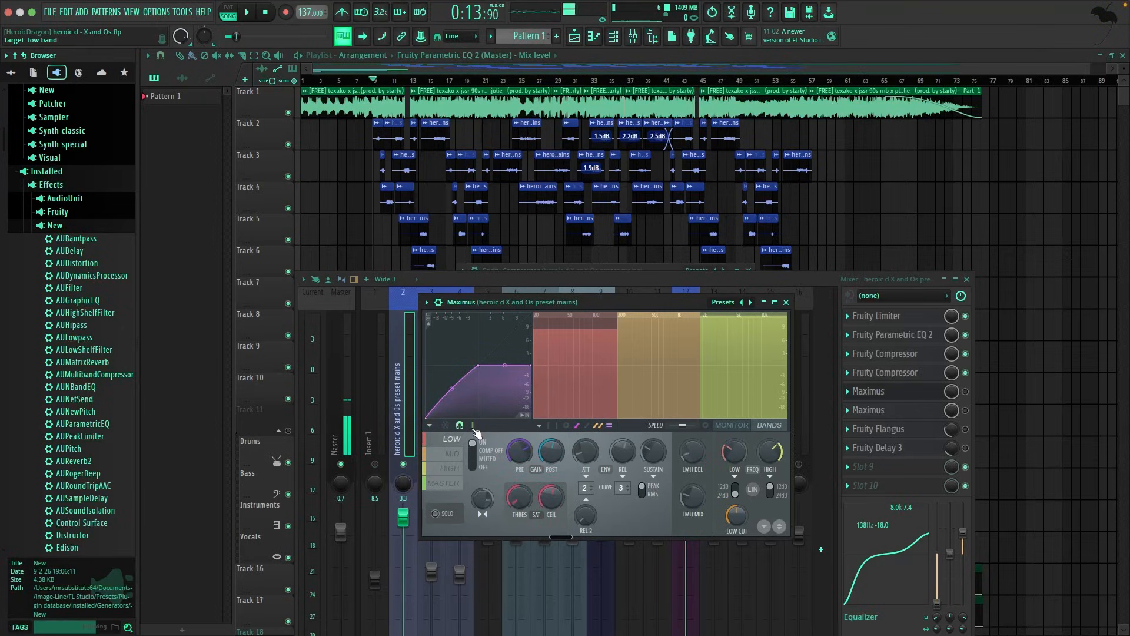
# Step: Play mixer track 2 with the first Maximus bypassed, enable it and replay the section for comparison
pyautogui.press('space')
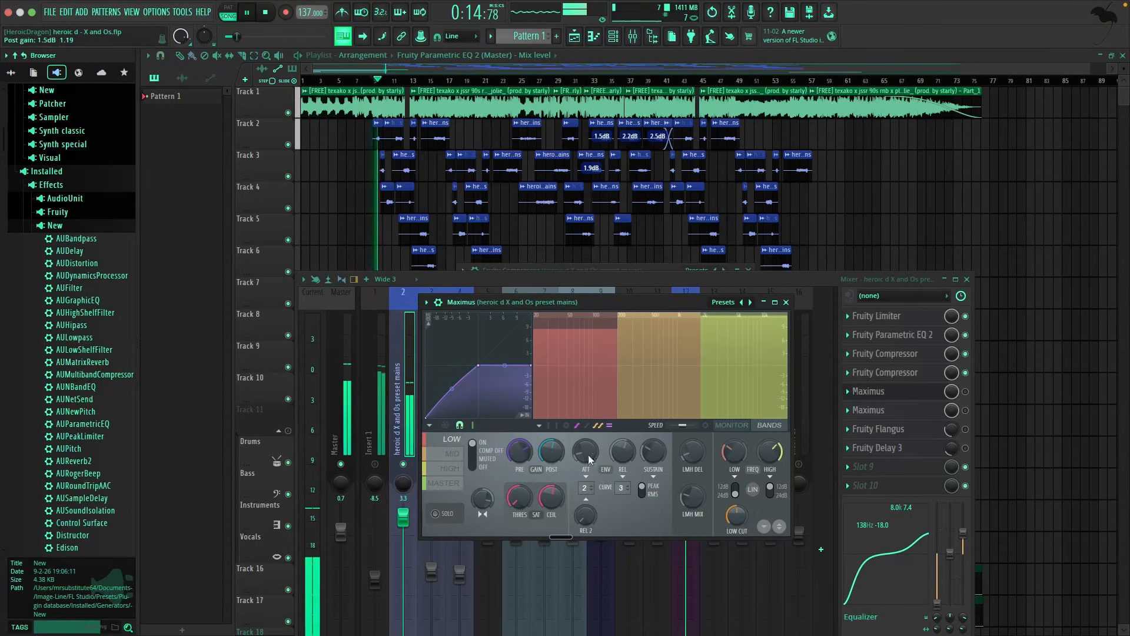
pyautogui.press('space')
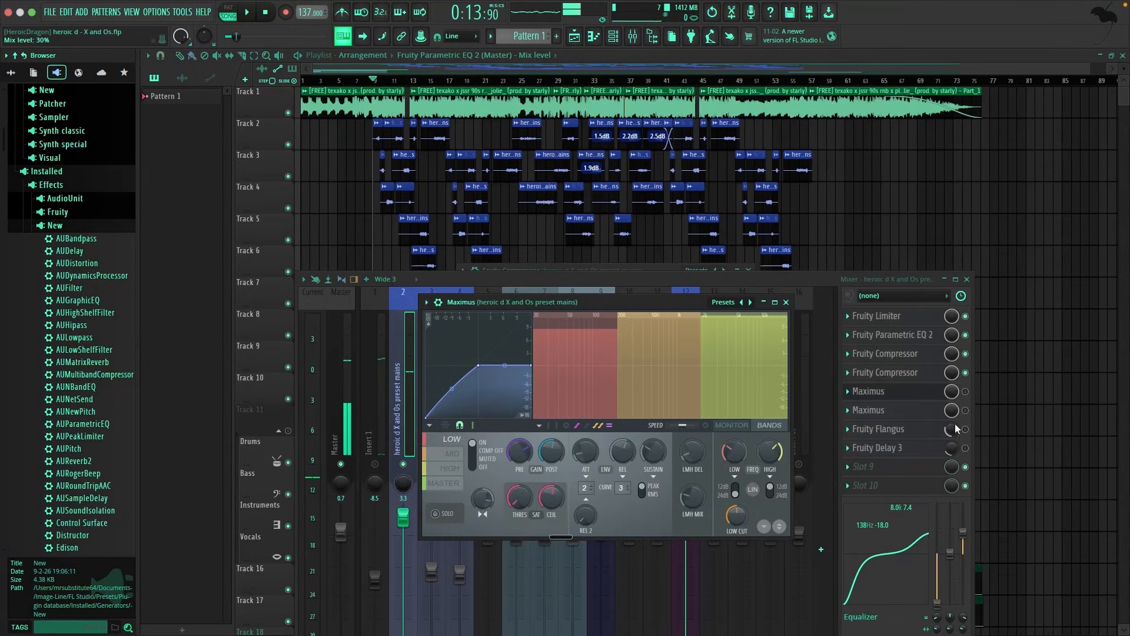
pyautogui.click(965, 391)
pyautogui.press('space')
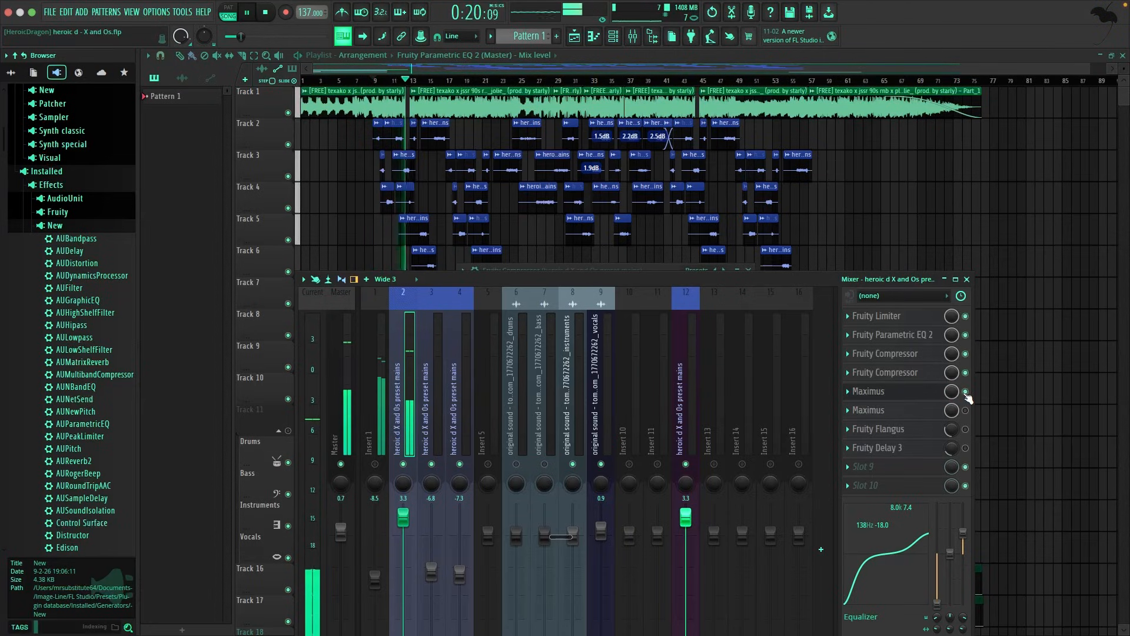
pyautogui.press('space')
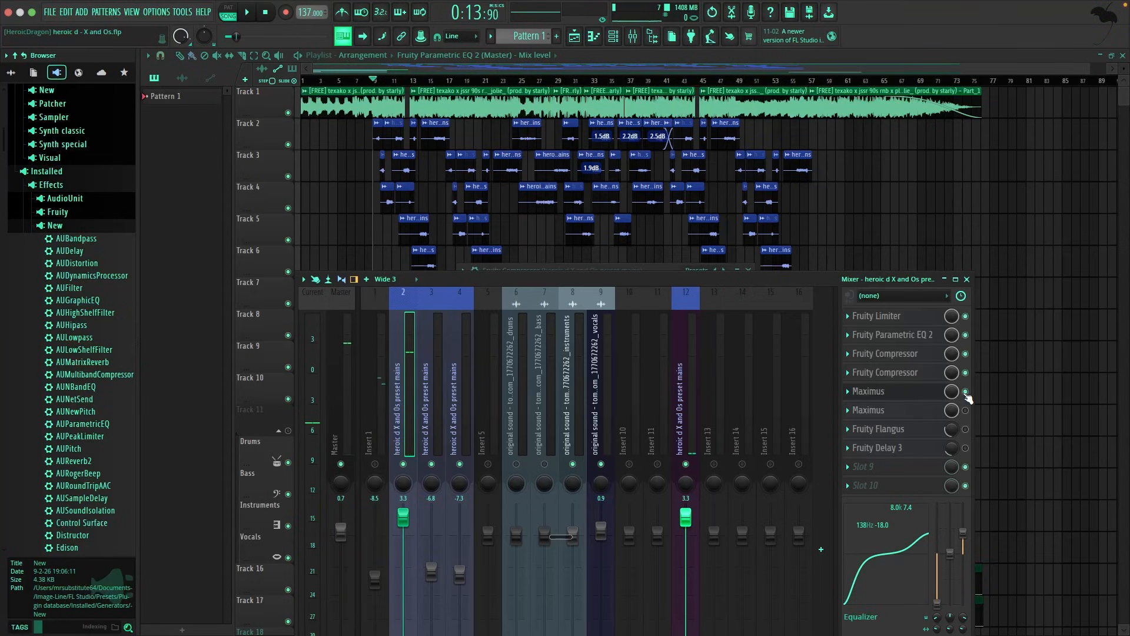
# Step: Examine the low, mid, high and master band curves in the first Maximus on mixer track 2
pyautogui.click(869, 398)
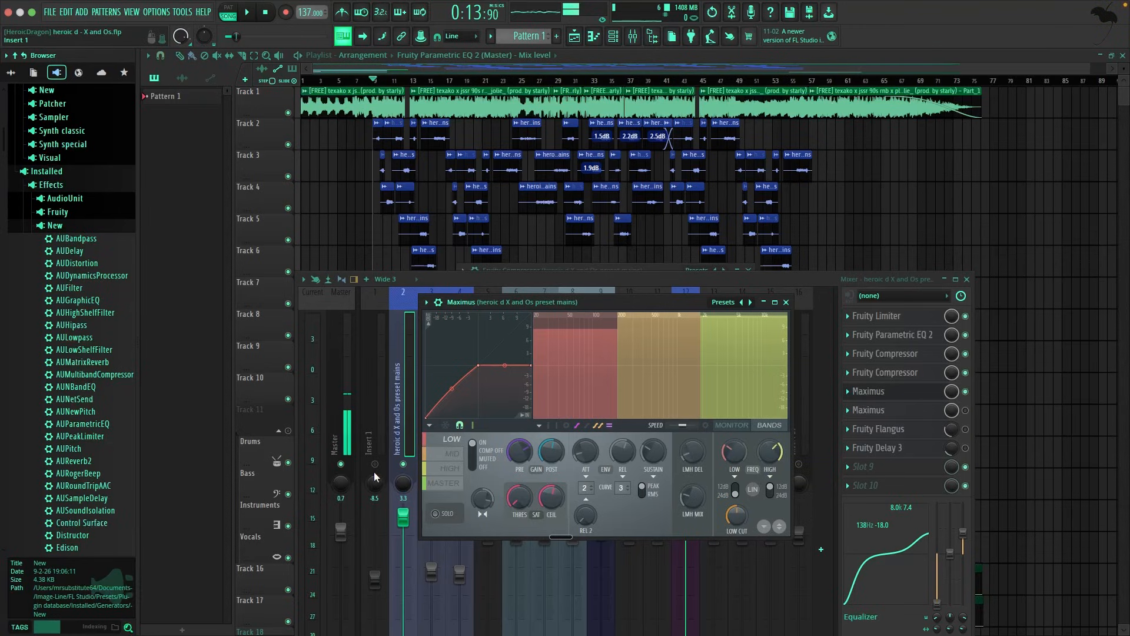
pyautogui.click(427, 485)
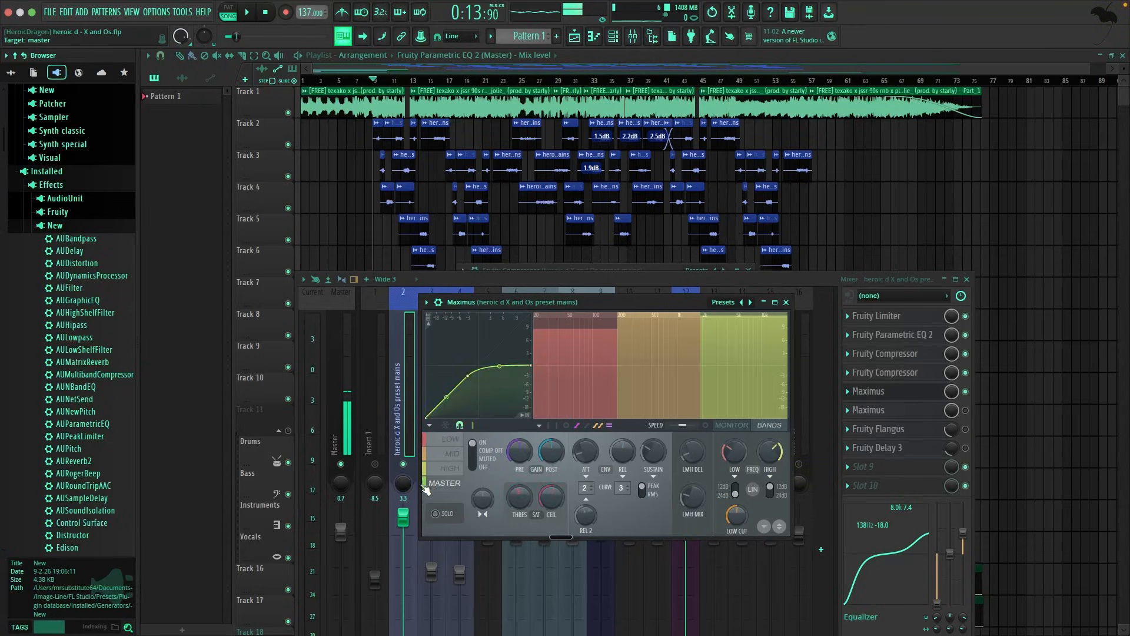
pyautogui.click(442, 455)
pyautogui.click(447, 441)
pyautogui.click(446, 469)
pyautogui.click(445, 458)
pyautogui.click(446, 444)
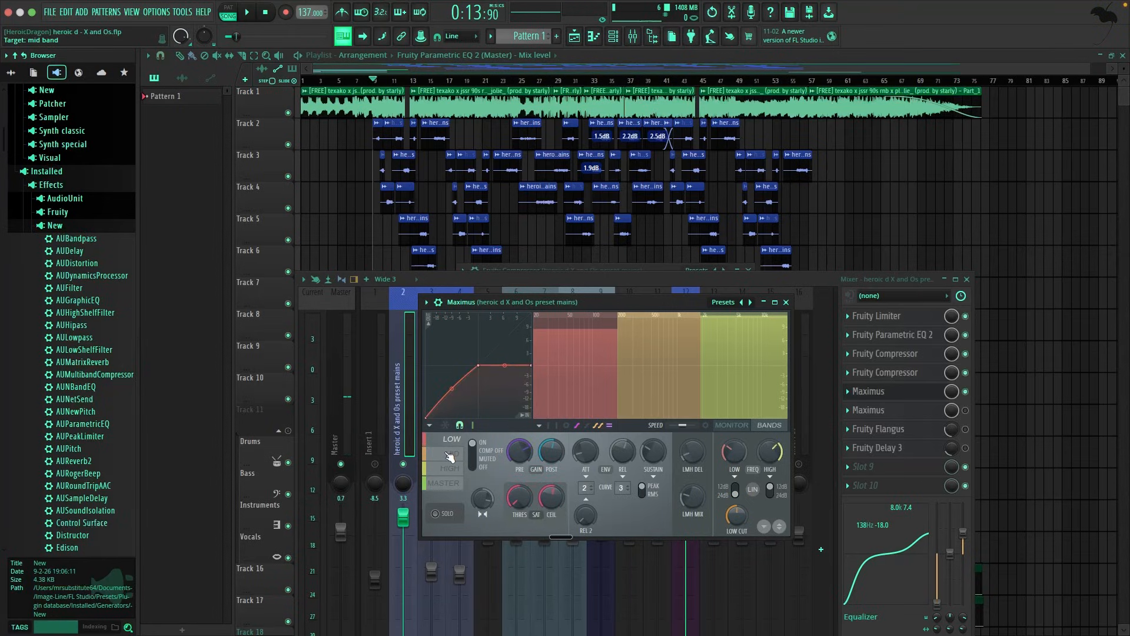
pyautogui.click(450, 455)
pyautogui.click(446, 470)
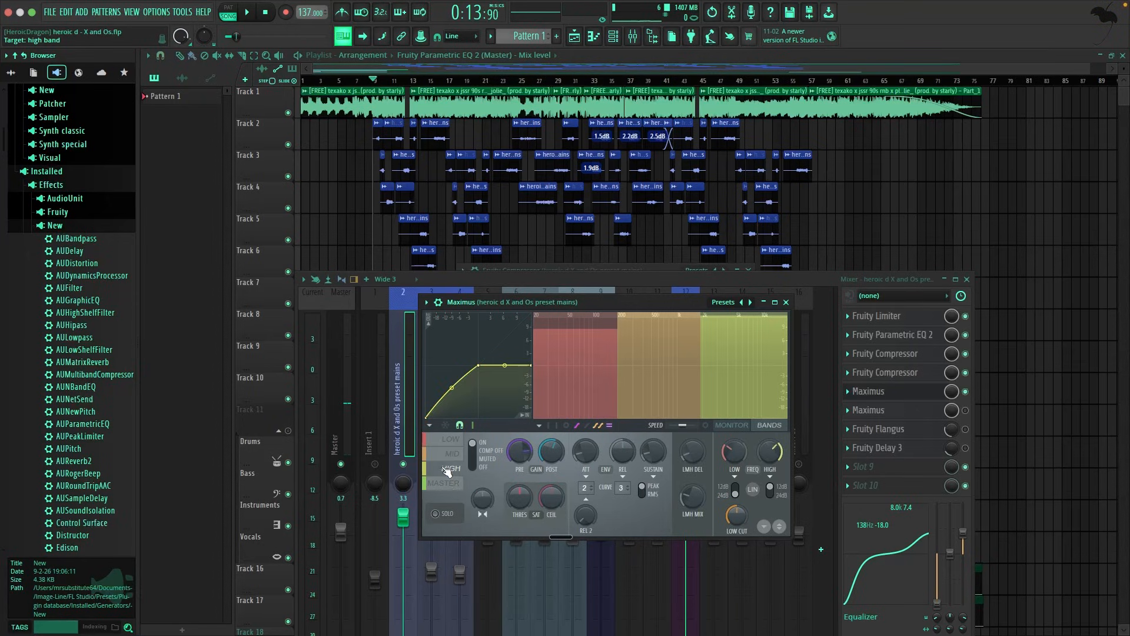
pyautogui.click(446, 484)
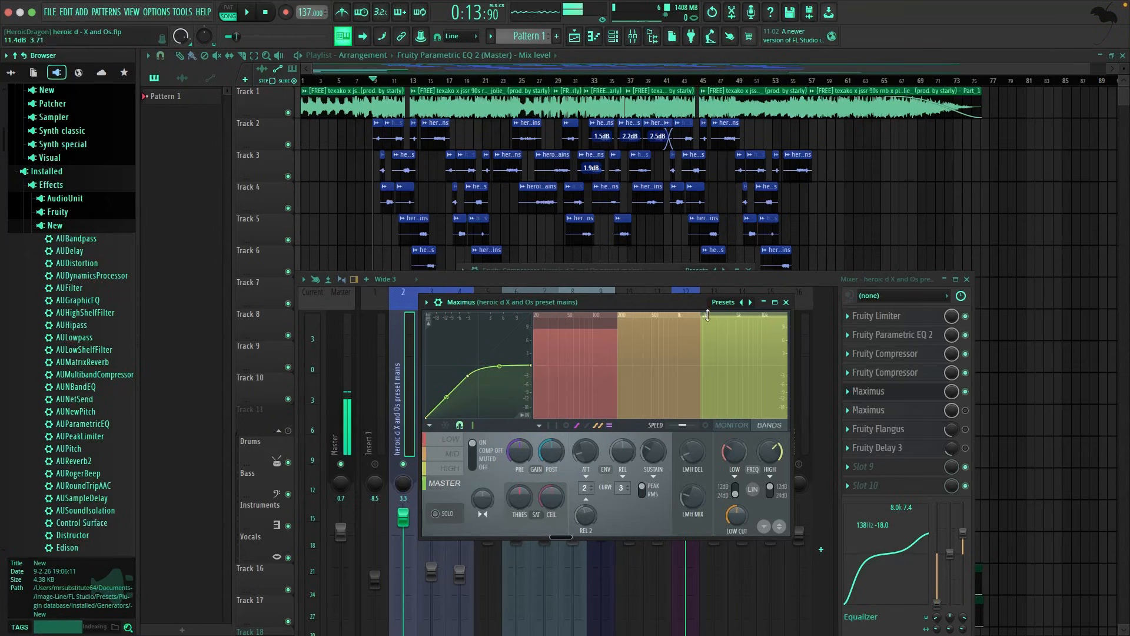
# Step: Look through the Maximus preset list without loading a preset and return to the low band
pyautogui.click(724, 303)
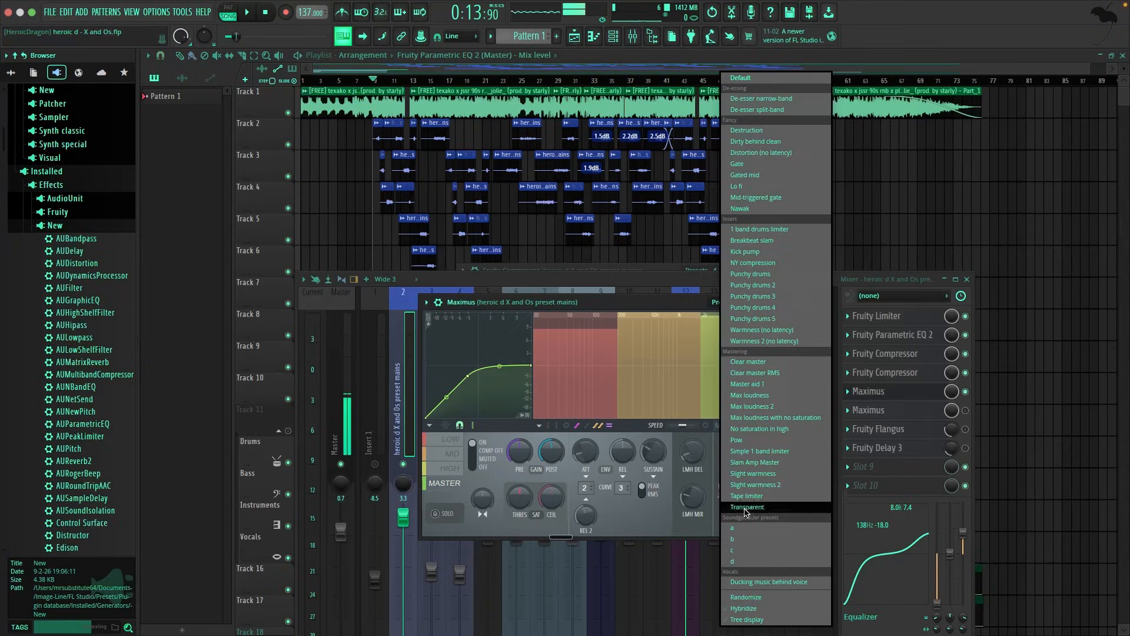
pyautogui.click(629, 310)
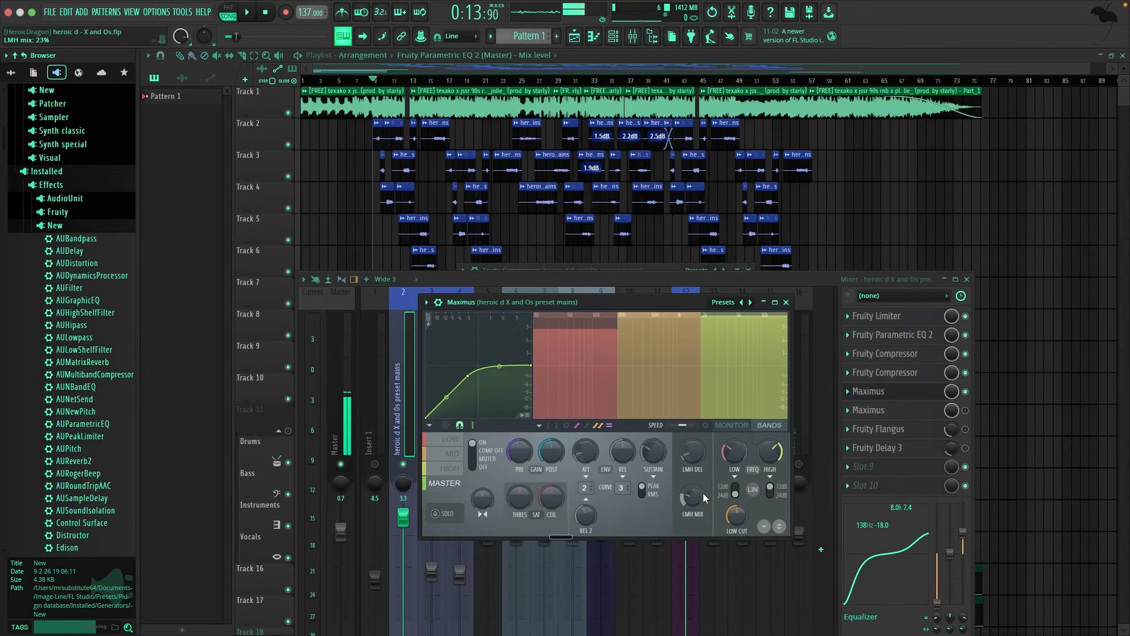
pyautogui.click(434, 442)
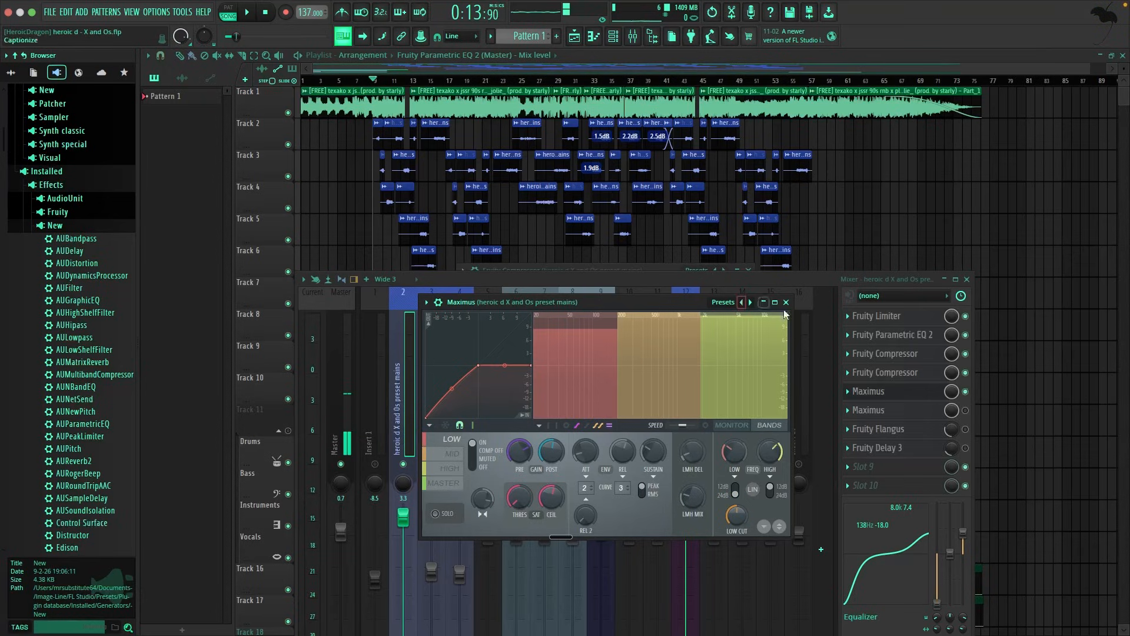
# Step: Close Maximus and unmute Insert 1 in the mixer
pyautogui.click(907, 395)
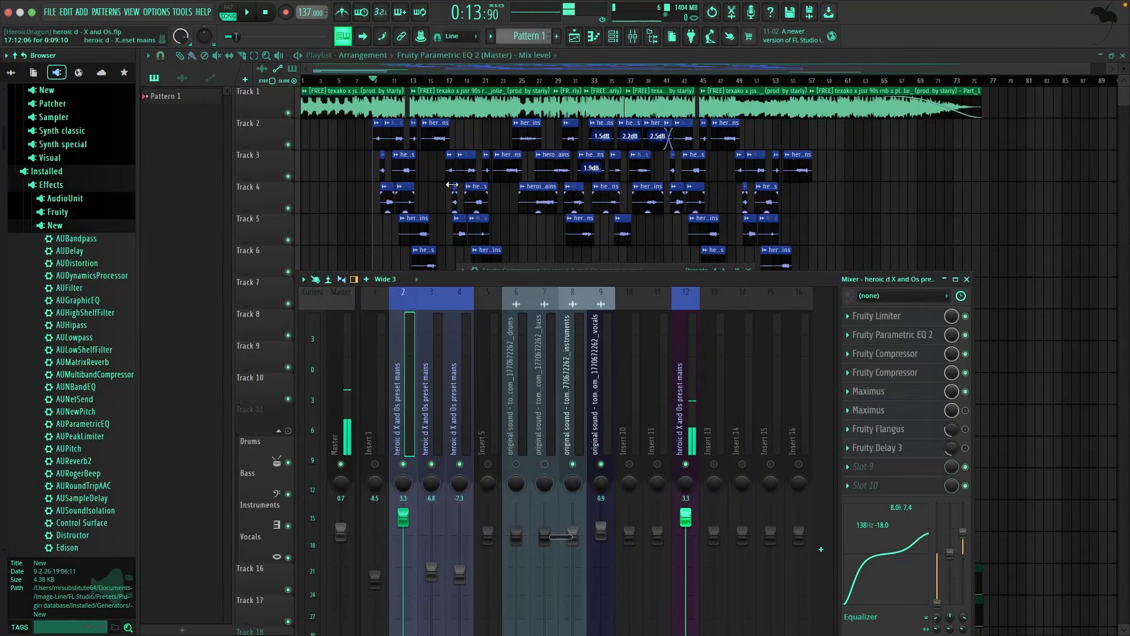
pyautogui.click(375, 465)
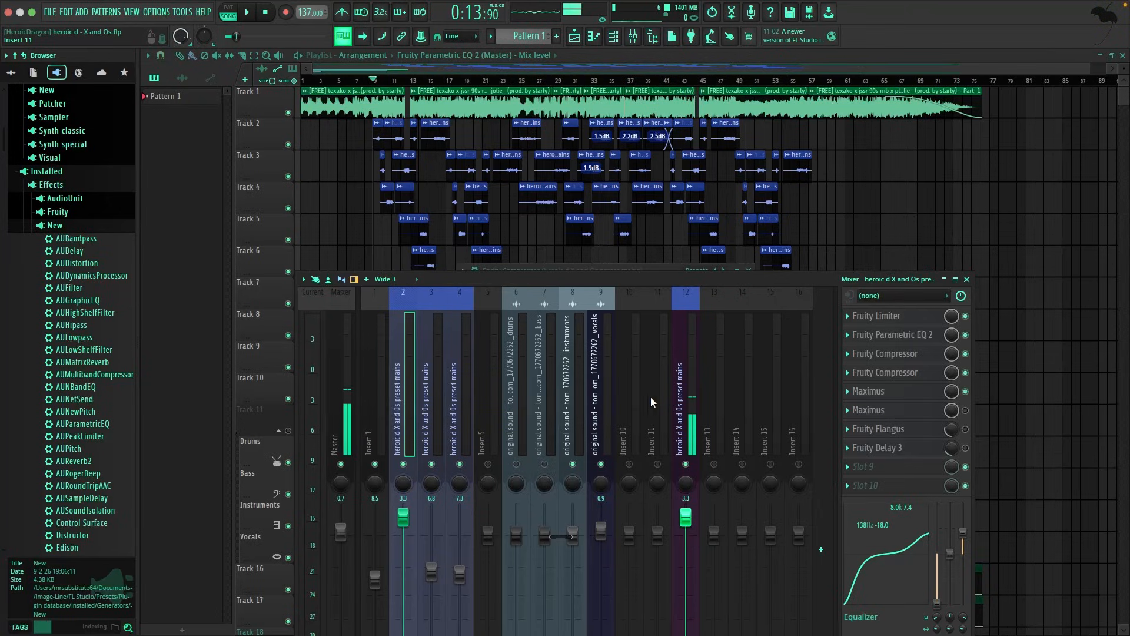
# Step: Play the section with Insert 1 and the first Maximus on mixer track 2 bypassed, then enable it and replay for comparison
pyautogui.click(965, 392)
pyautogui.press('space')
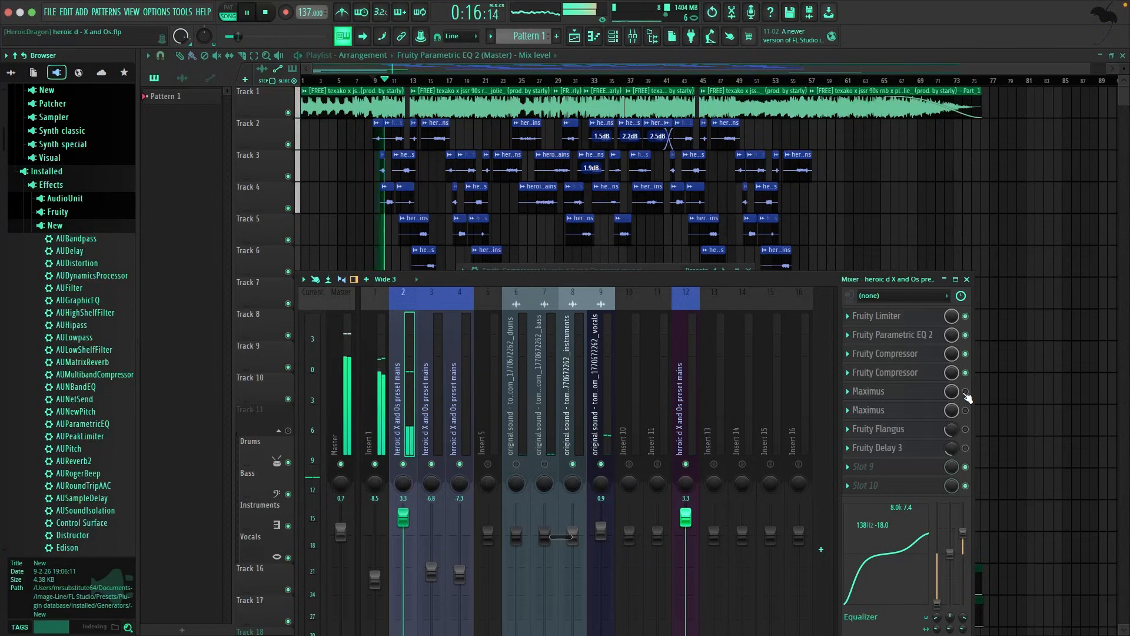
pyautogui.click(965, 392)
pyautogui.press('space')
pyautogui.press('space')
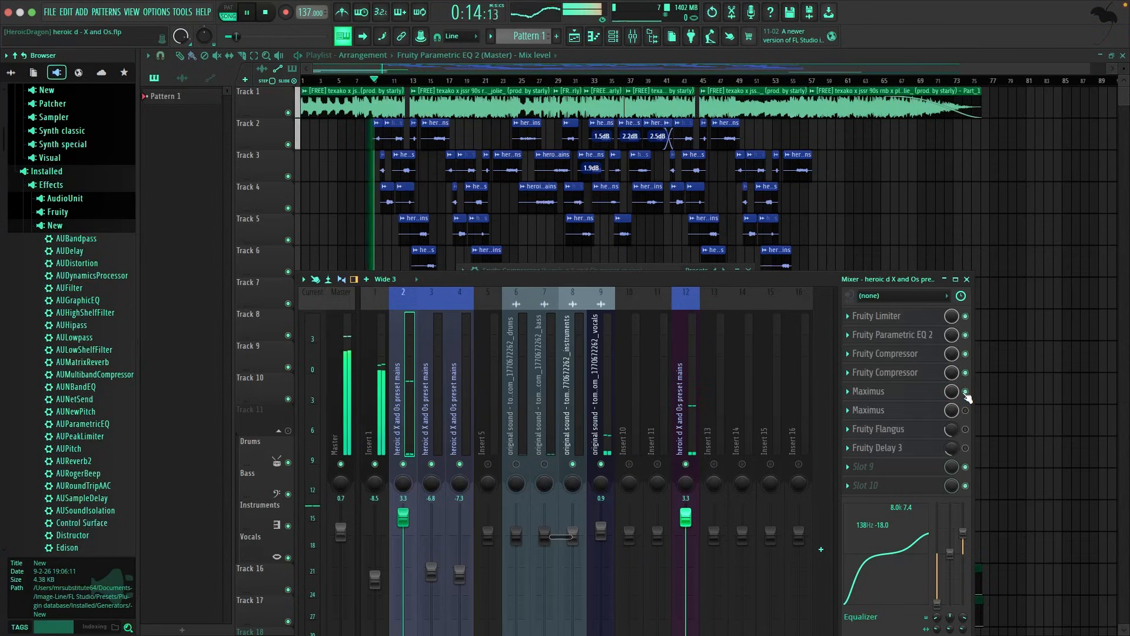
pyautogui.press('space')
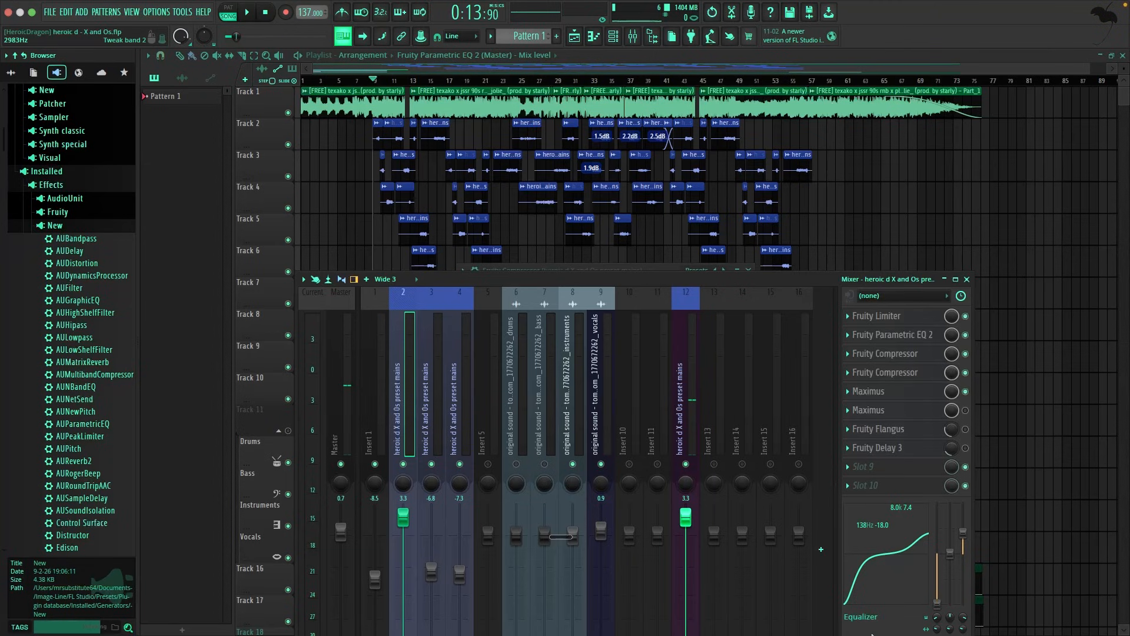
# Step: Mute Insert 1 and play the section with the second Maximus on mixer track 2 open and bypassed
pyautogui.click(719, 622)
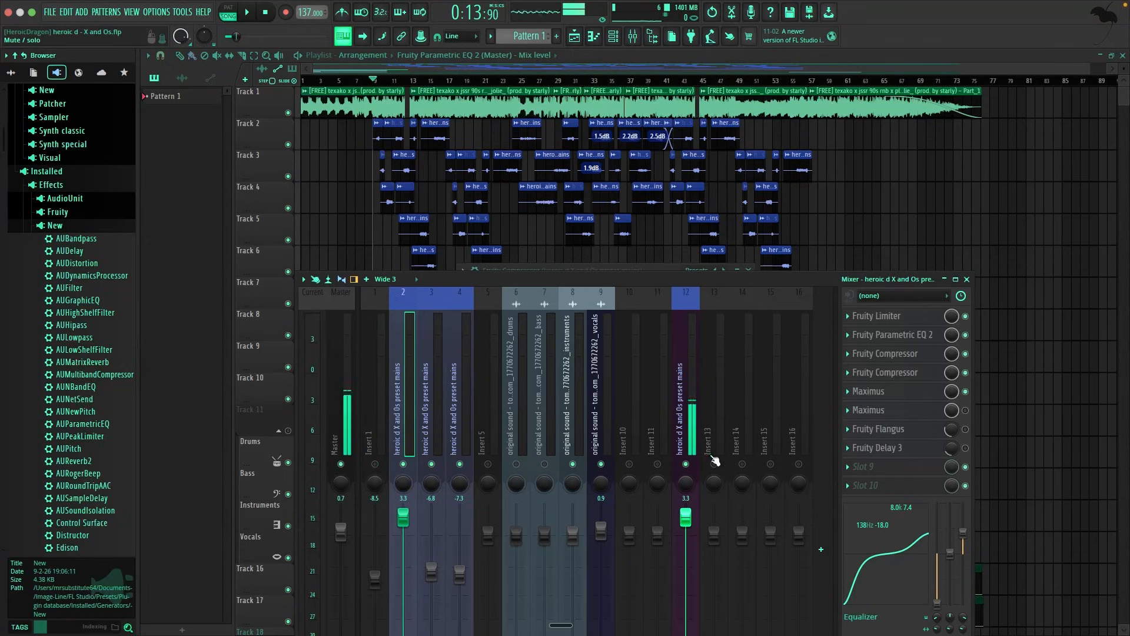
pyautogui.click(696, 446)
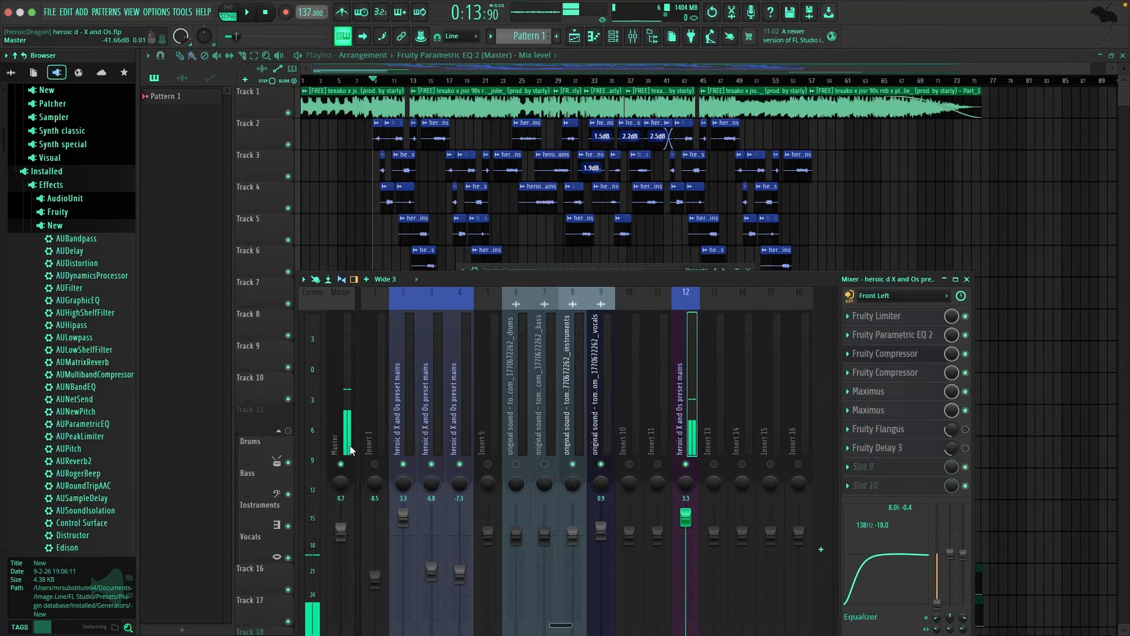
pyautogui.click(404, 444)
pyautogui.click(935, 418)
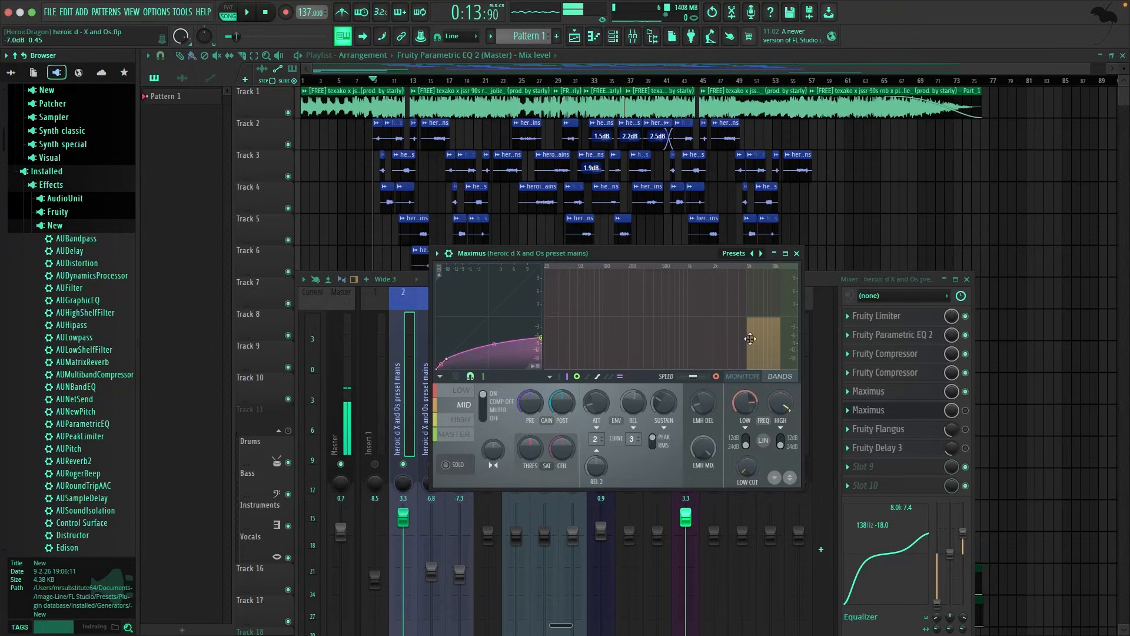
pyautogui.press('space')
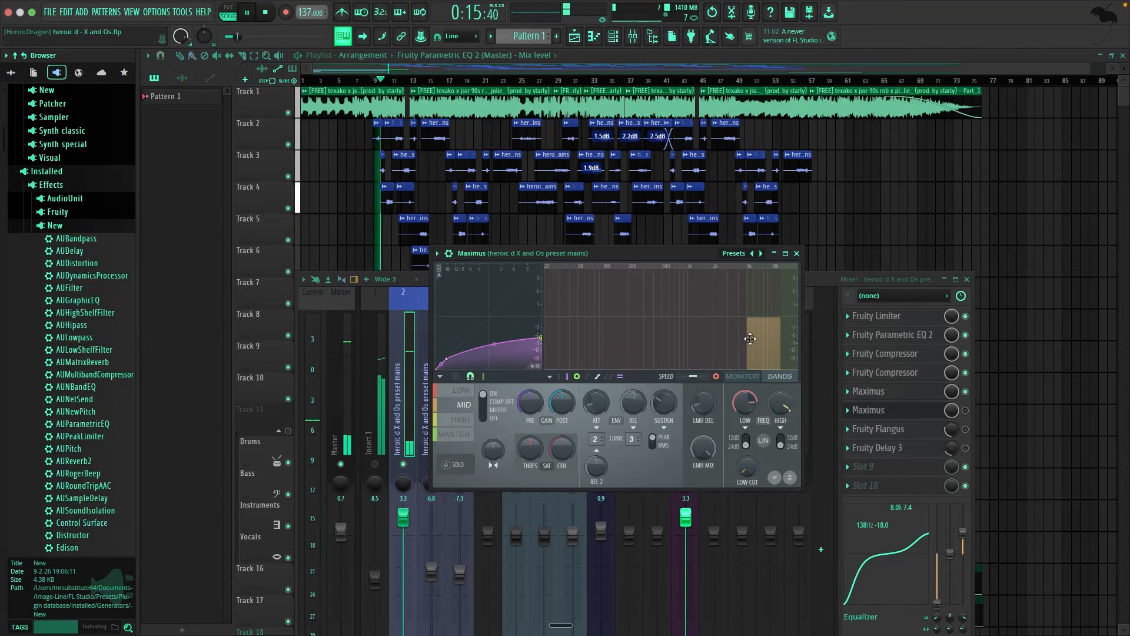
pyautogui.press('space')
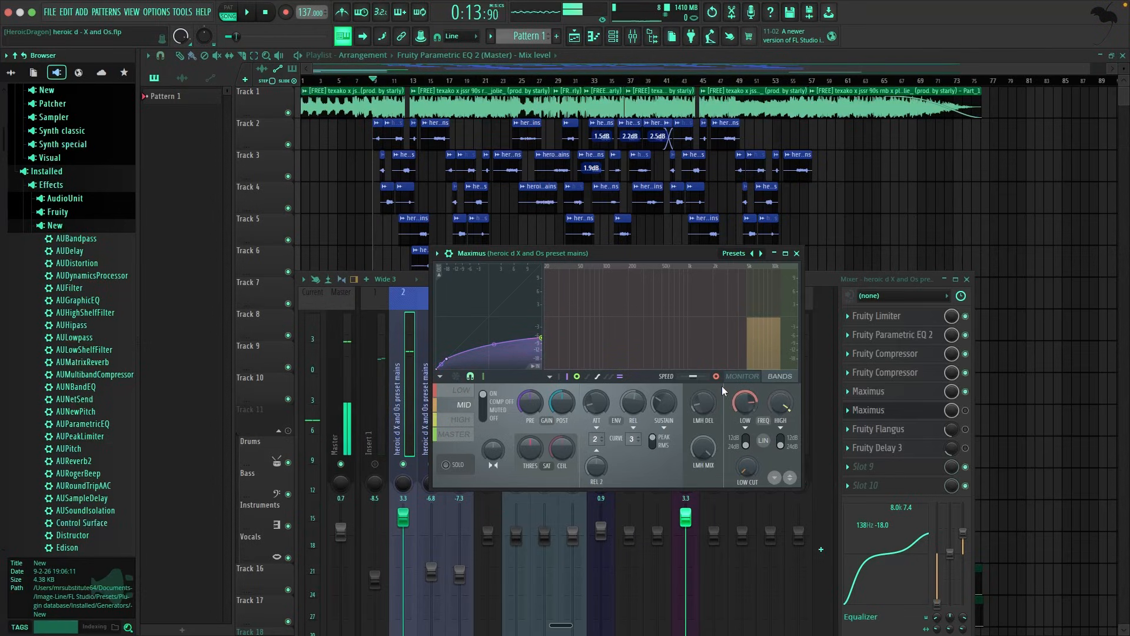
# Step: Enable the second Maximus on mixer track 2, replay the section for comparison and close the plugin
pyautogui.click(740, 376)
pyautogui.click(770, 376)
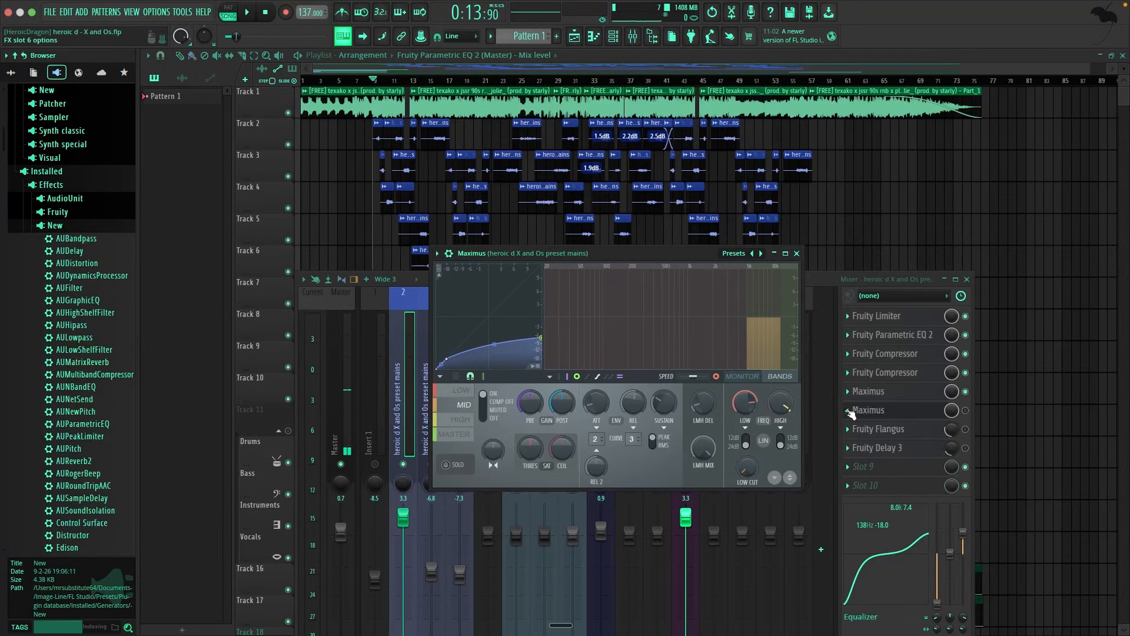
pyautogui.click(966, 411)
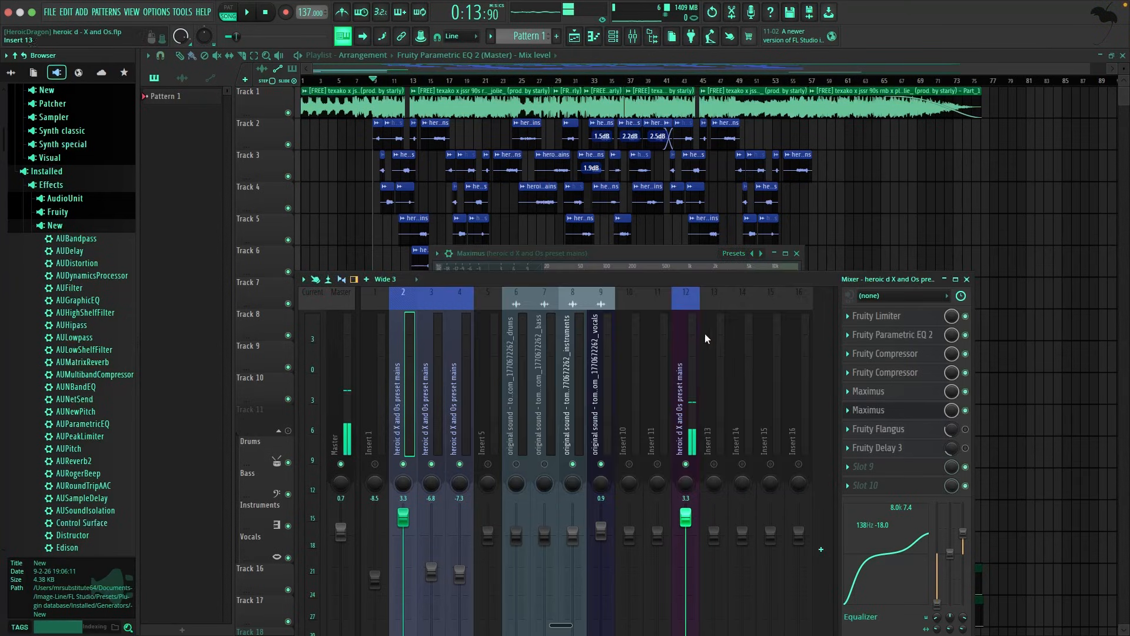
pyautogui.click(902, 409)
pyautogui.click(900, 407)
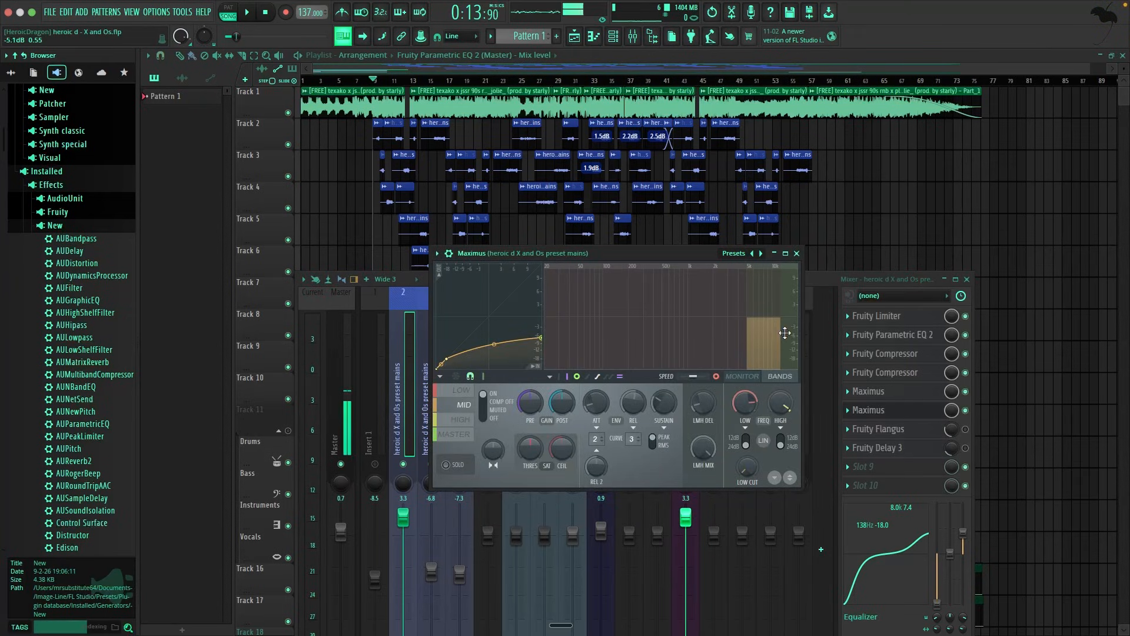
pyautogui.press('space')
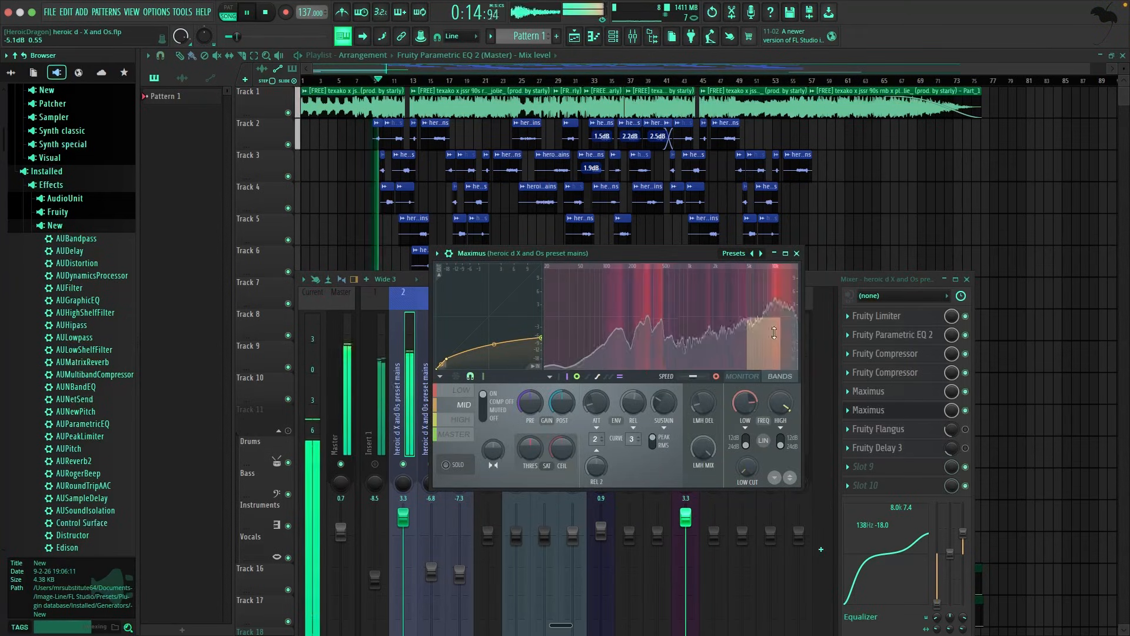
pyautogui.press('space')
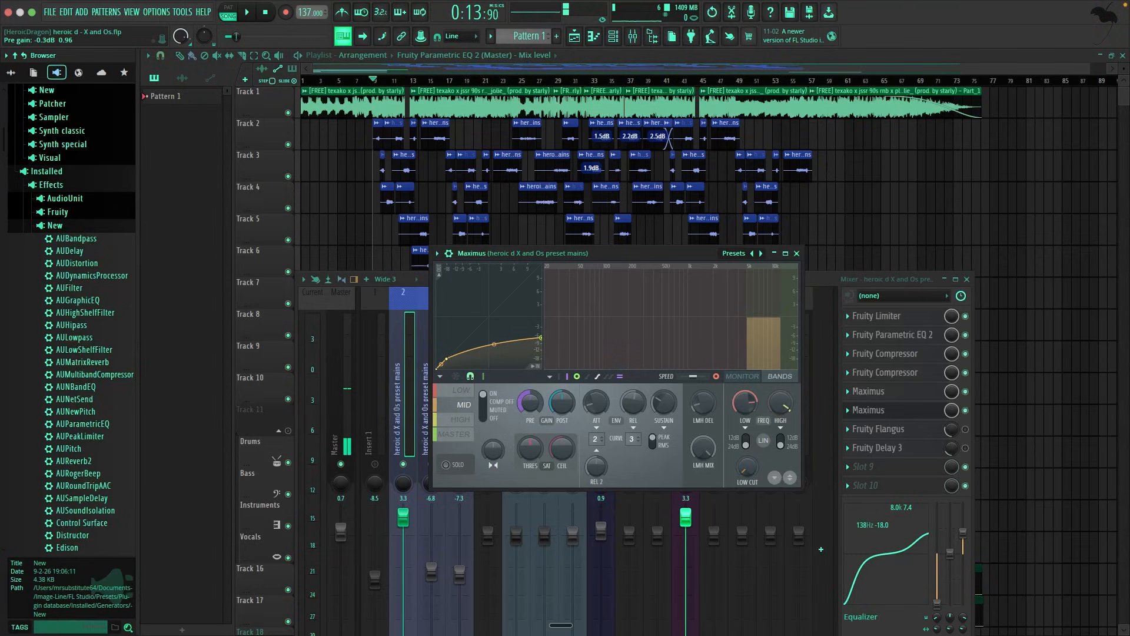
pyautogui.click(796, 254)
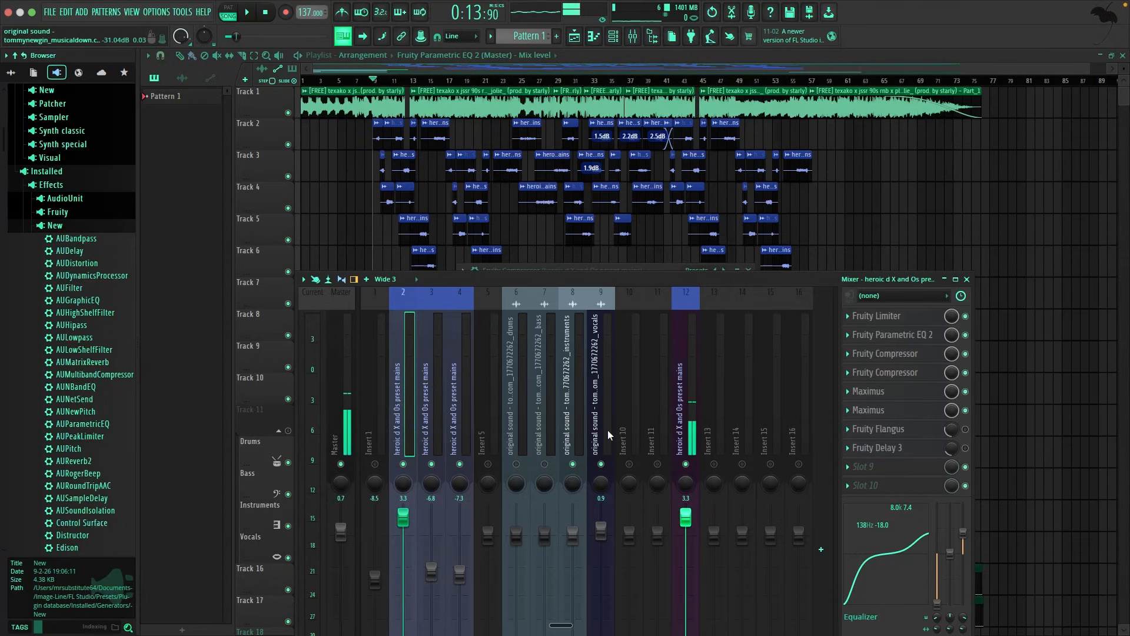
# Step: Raise the audio buffer length to 400 samples in the audio settings
pyautogui.click(156, 12)
pyautogui.click(165, 53)
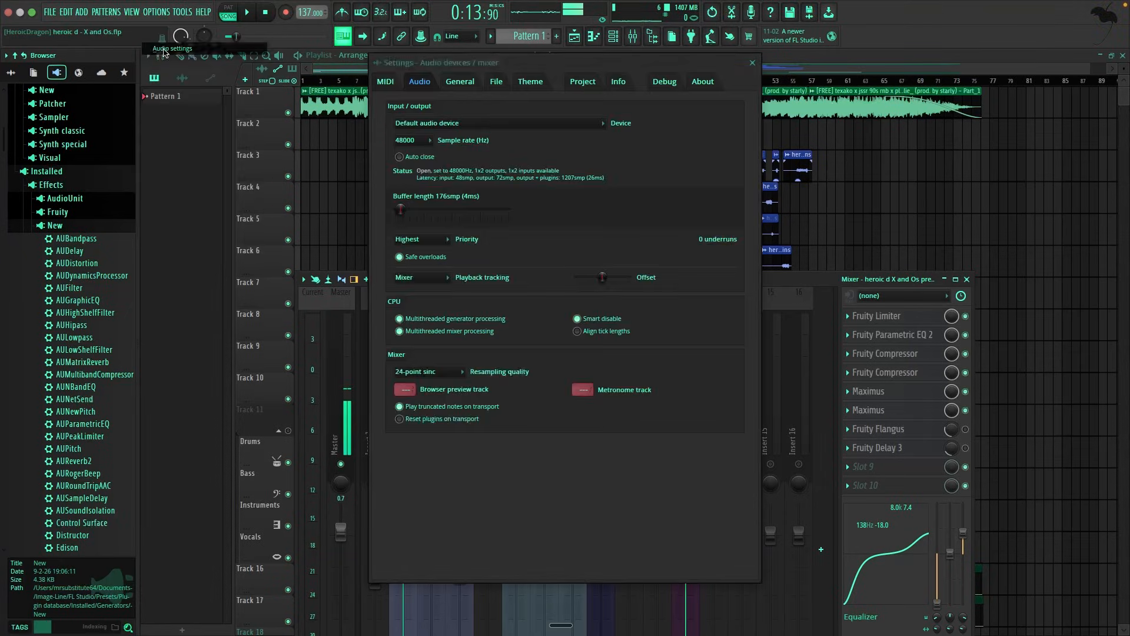
pyautogui.moveTo(401, 208); pyautogui.dragTo(409, 209)
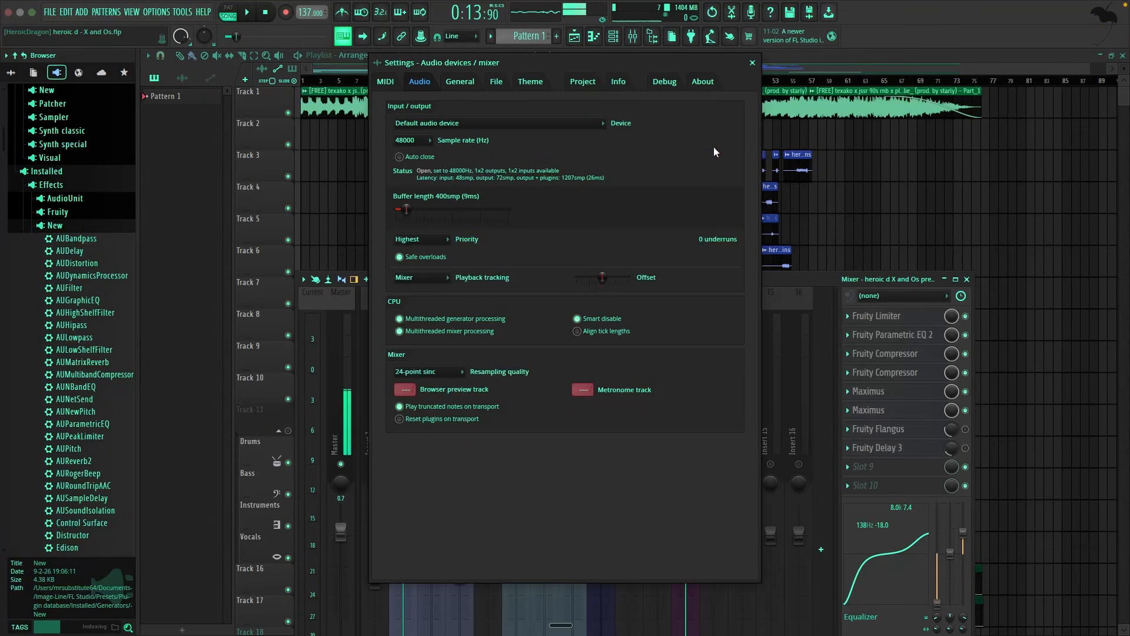
pyautogui.click(753, 63)
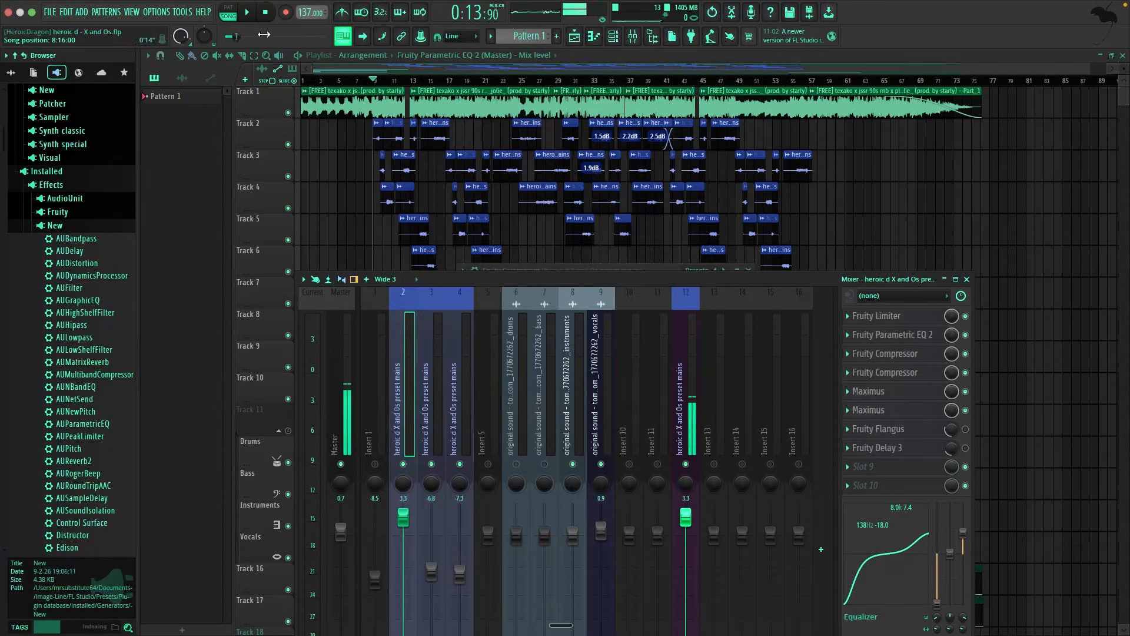
# Step: Set the audio buffer length to 304 samples and close the audio settings
pyautogui.click(156, 12)
pyautogui.click(200, 56)
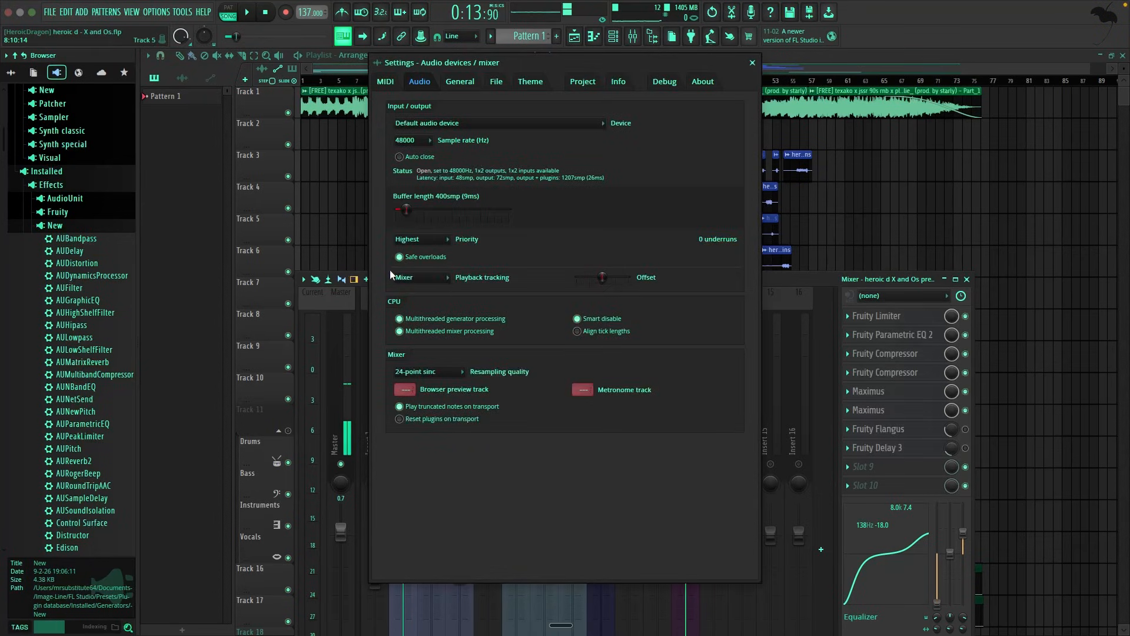
pyautogui.moveTo(406, 210); pyautogui.dragTo(404, 209)
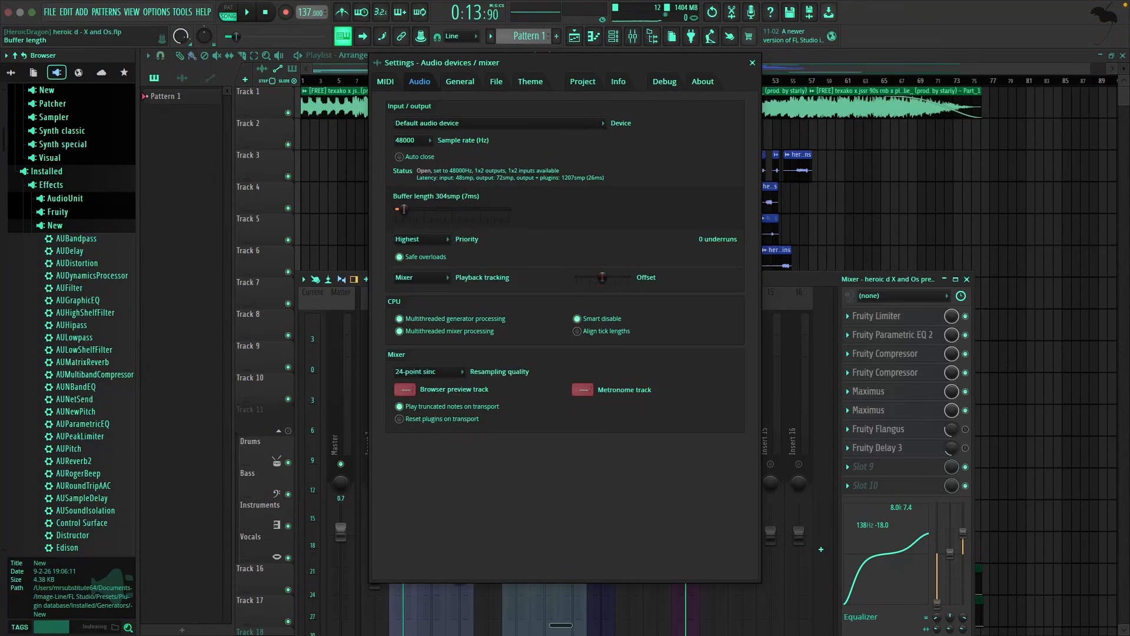
pyautogui.click(749, 62)
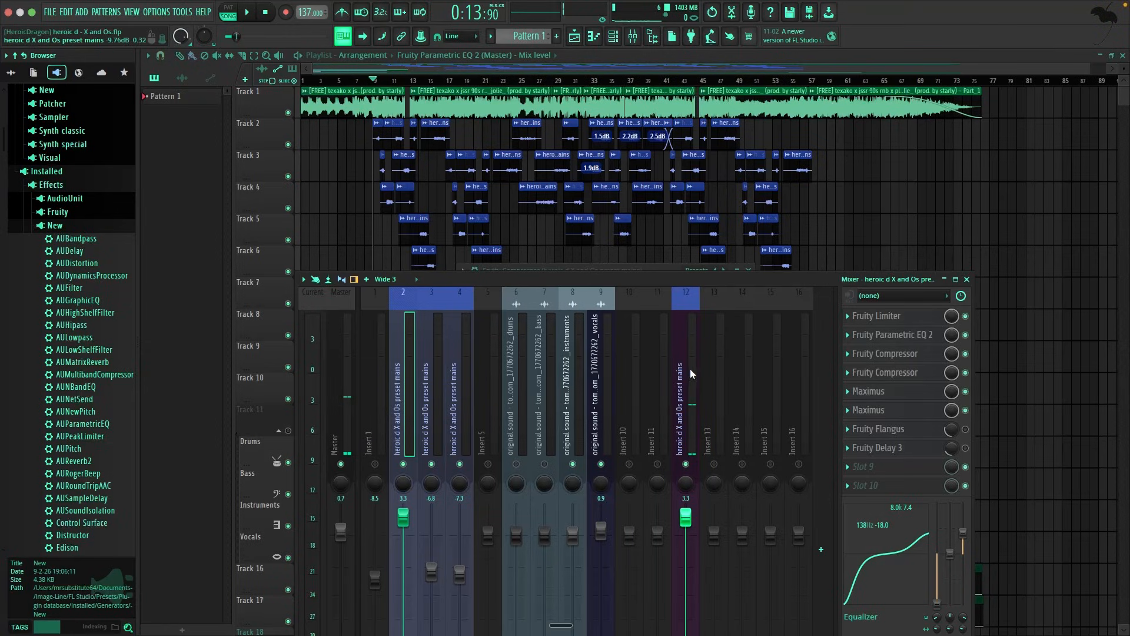
# Step: Play the section with both Maximus instances on mixer track 2 bypassed, then enable both and replay it for comparison
pyautogui.click(911, 413)
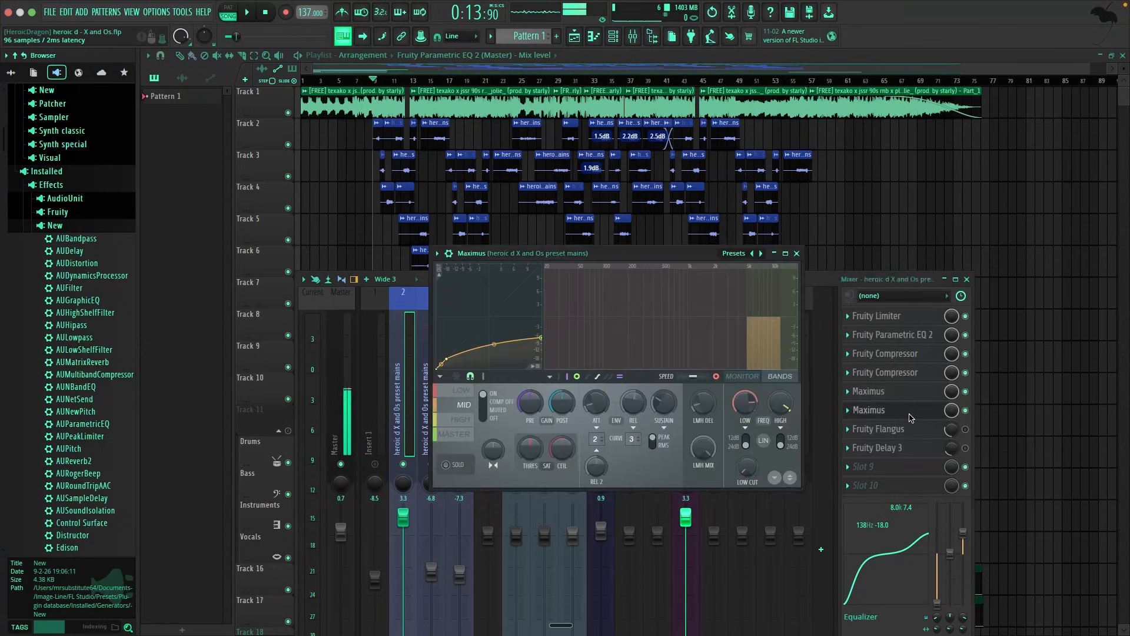
pyautogui.click(965, 410)
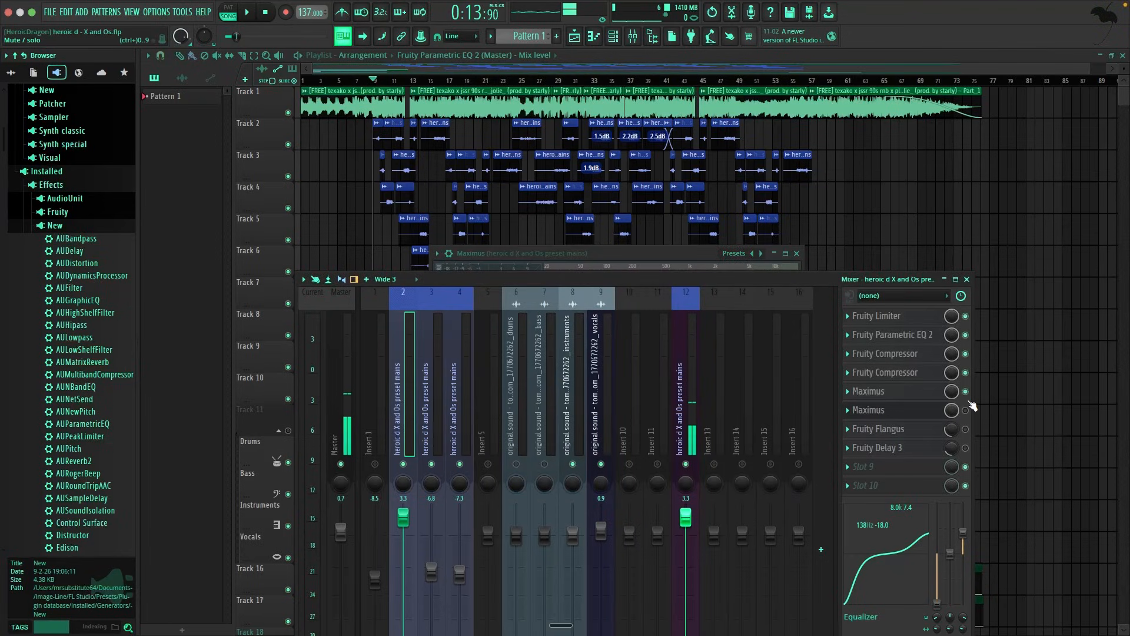
pyautogui.click(966, 392)
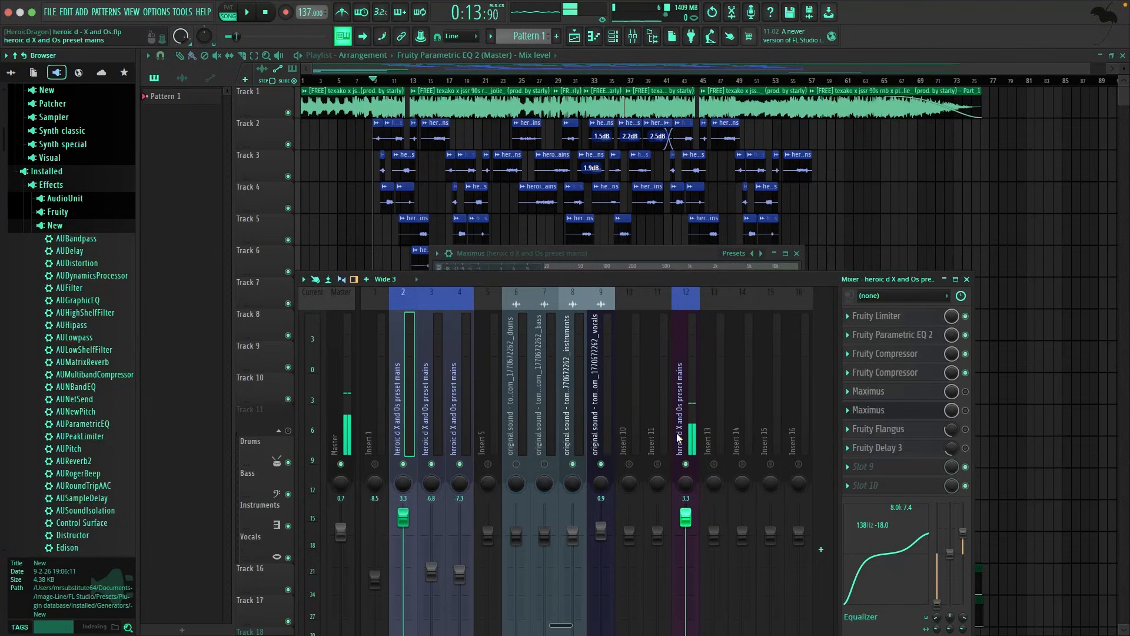
pyautogui.press('space')
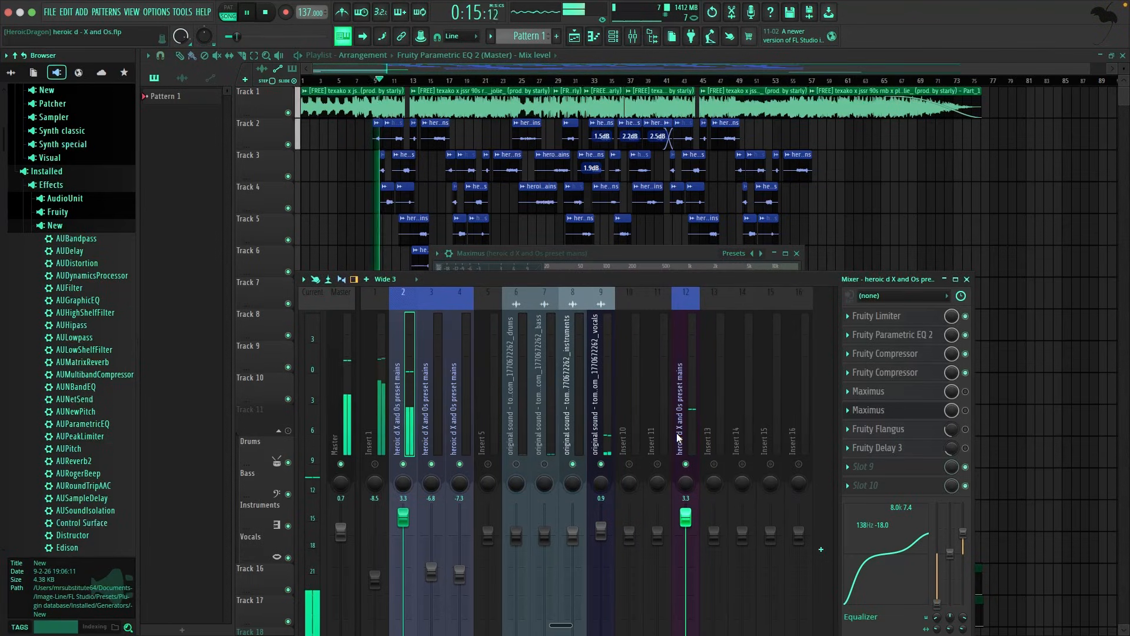
pyautogui.press('space')
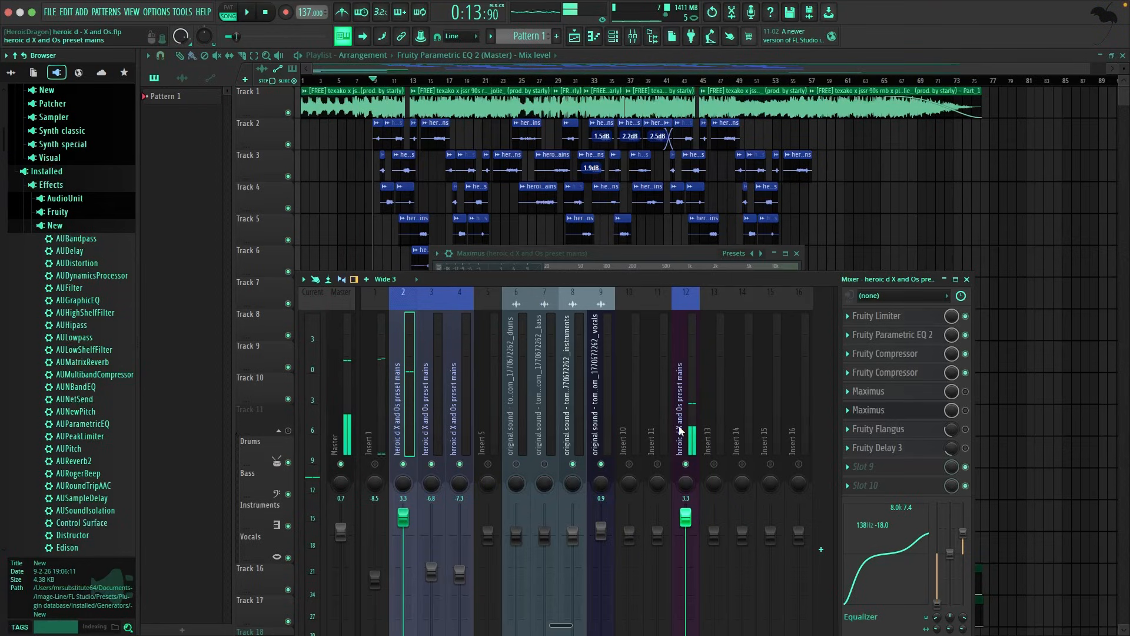
pyautogui.click(966, 392)
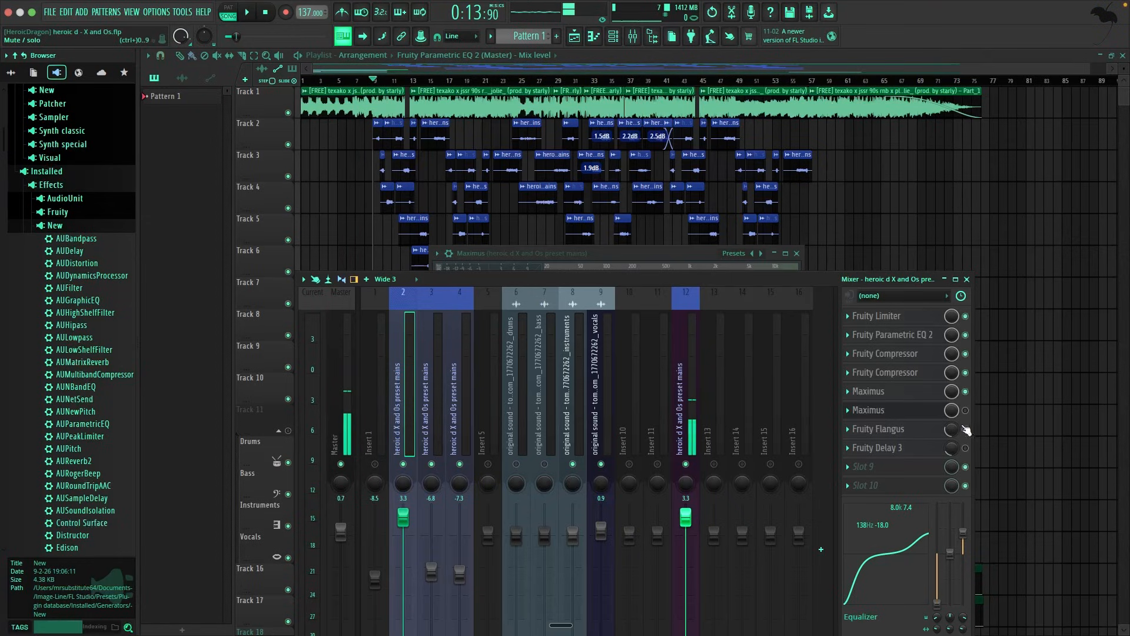
pyautogui.press('space')
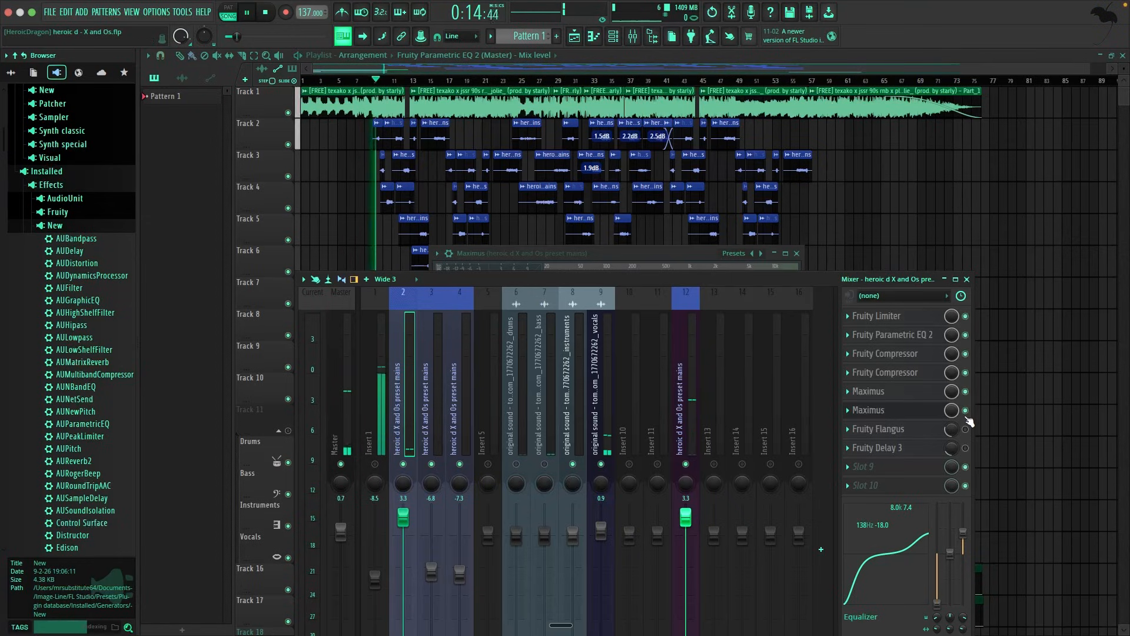
pyautogui.press('space')
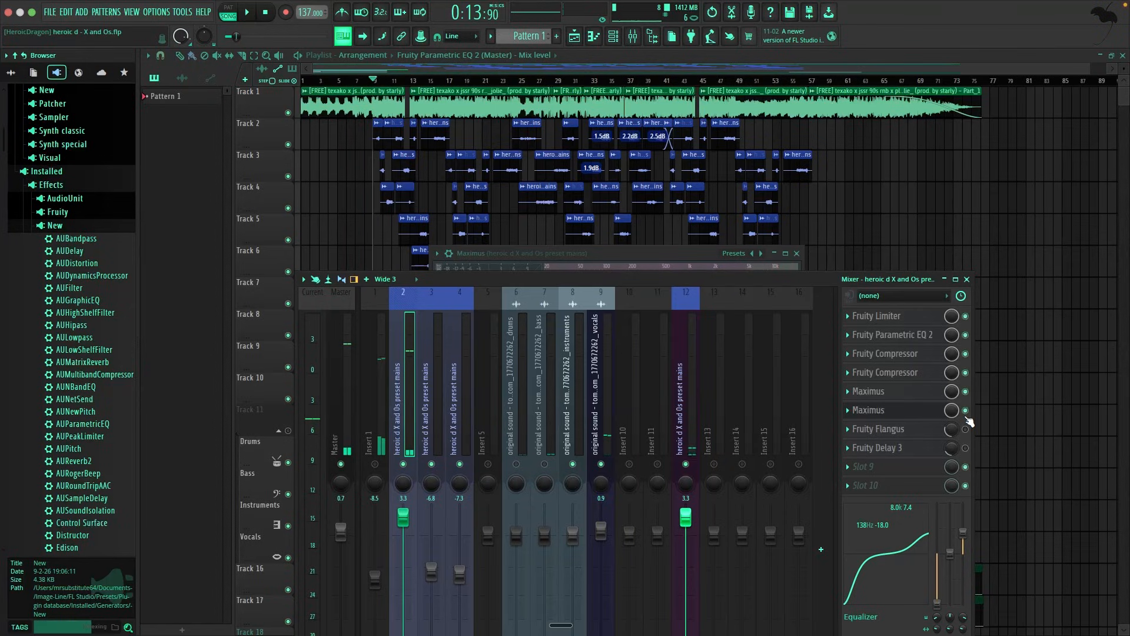
pyautogui.click(797, 253)
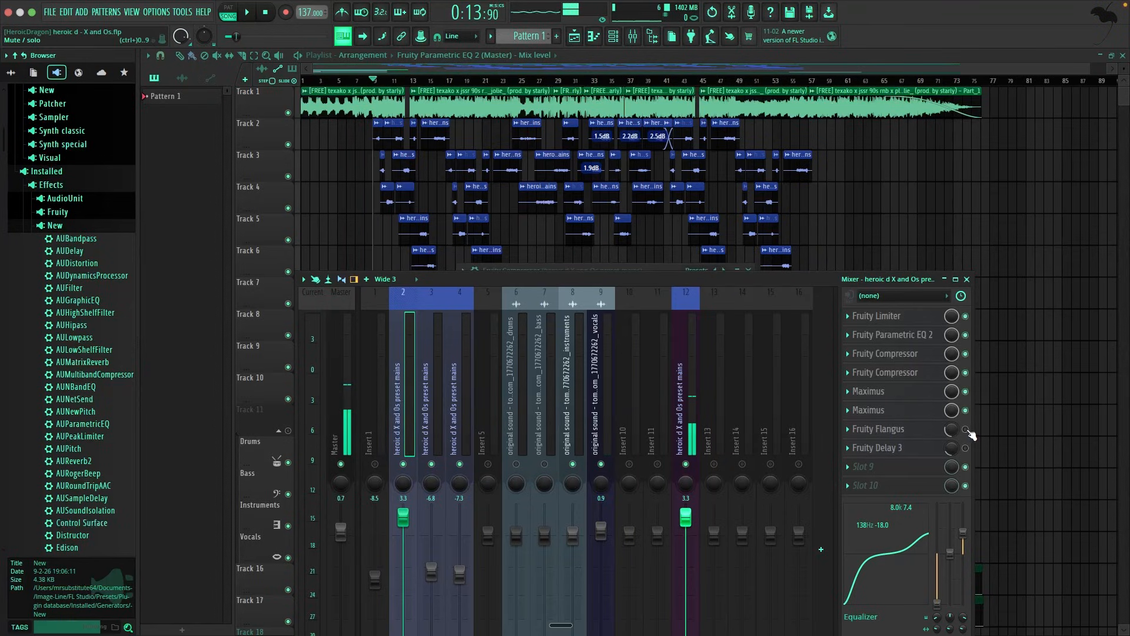
# Step: View the Fruity Flangus settings on mixer track 2, enable the effect and close its window
pyautogui.click(902, 436)
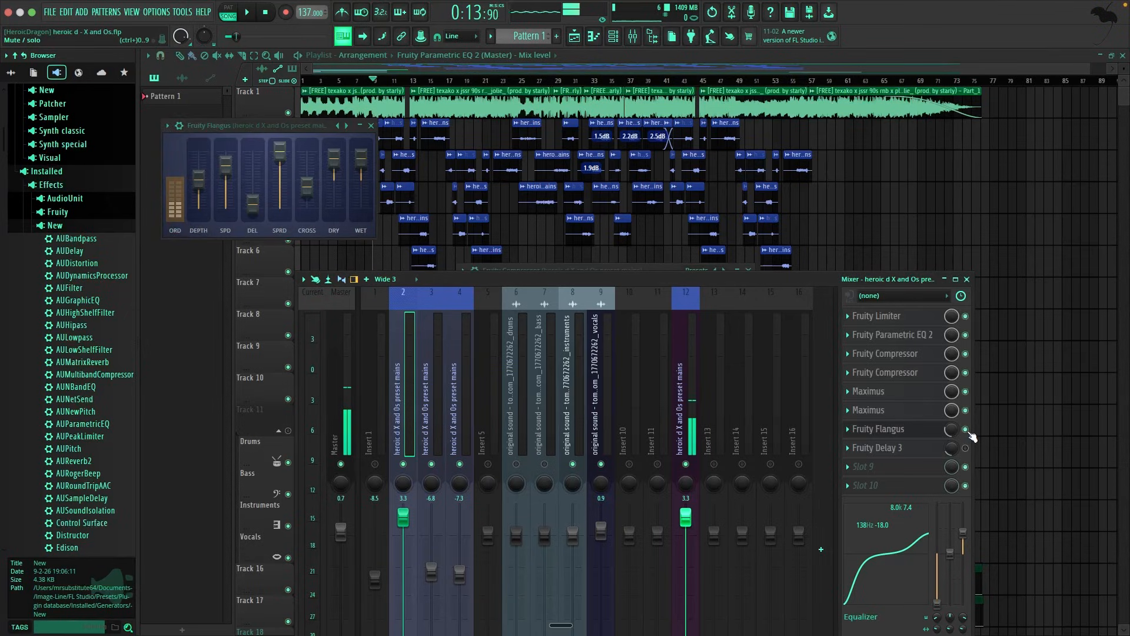
pyautogui.click(371, 125)
# Step: Enable Fruity Flangus on mixer track 12, view its settings and set its mix level to 30%
pyautogui.click(689, 355)
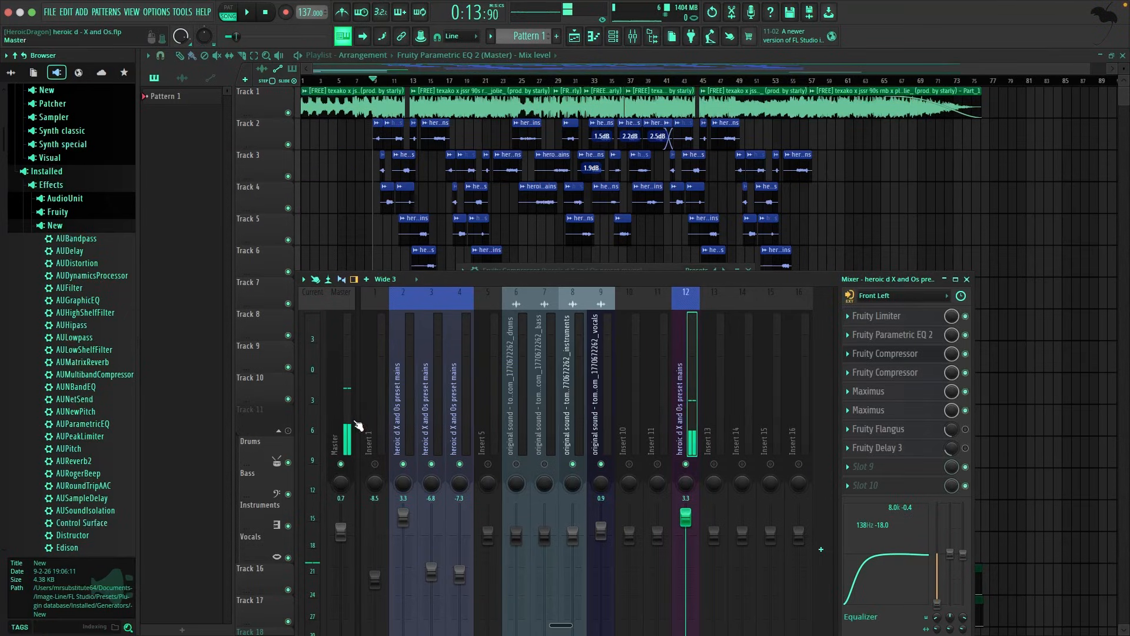
pyautogui.click(965, 429)
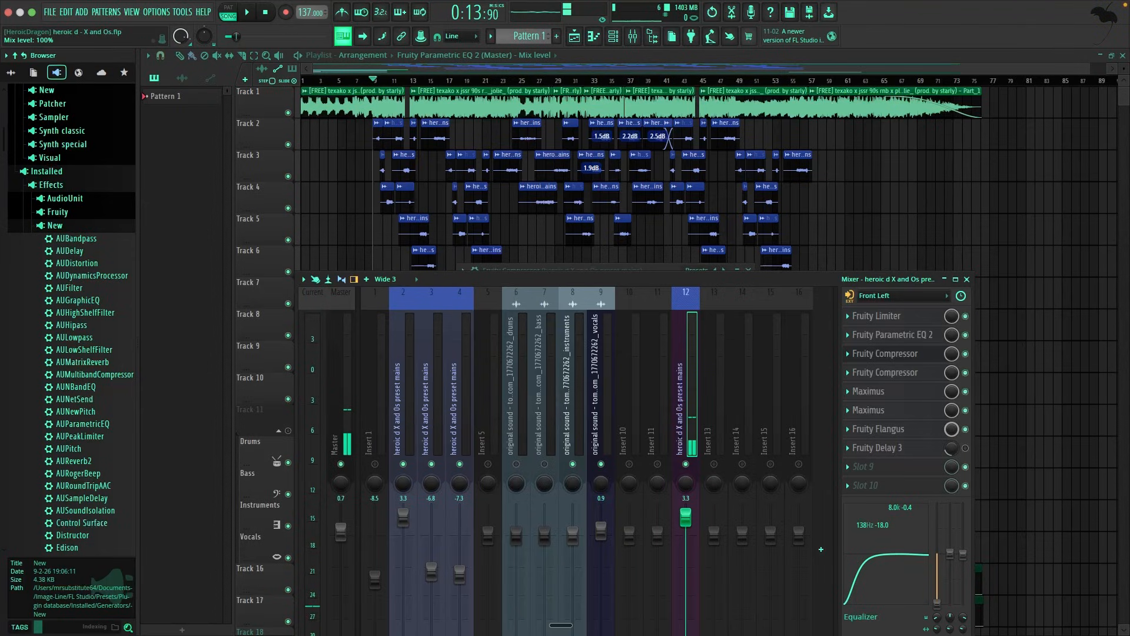
pyautogui.click(923, 428)
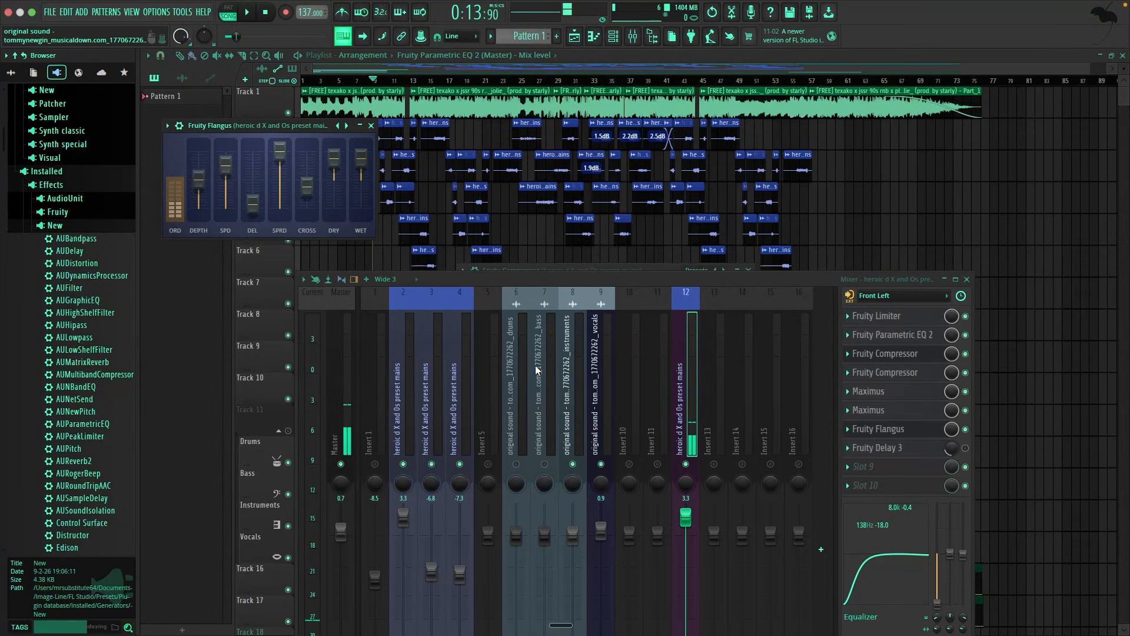
pyautogui.moveTo(952, 429); pyautogui.dragTo(952, 480)
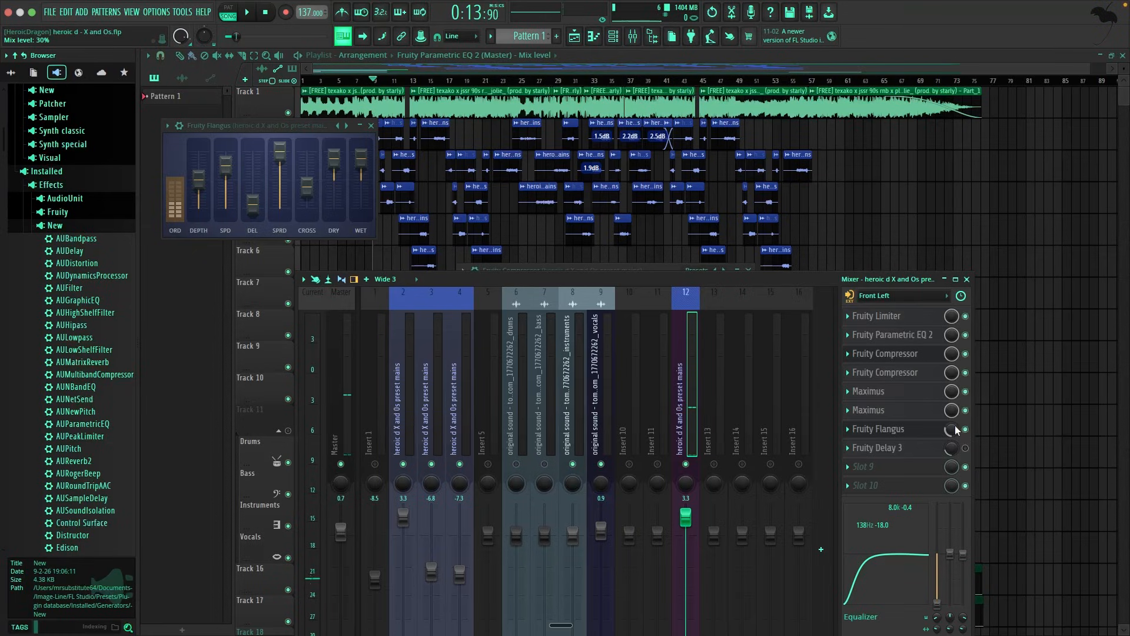
pyautogui.click(371, 126)
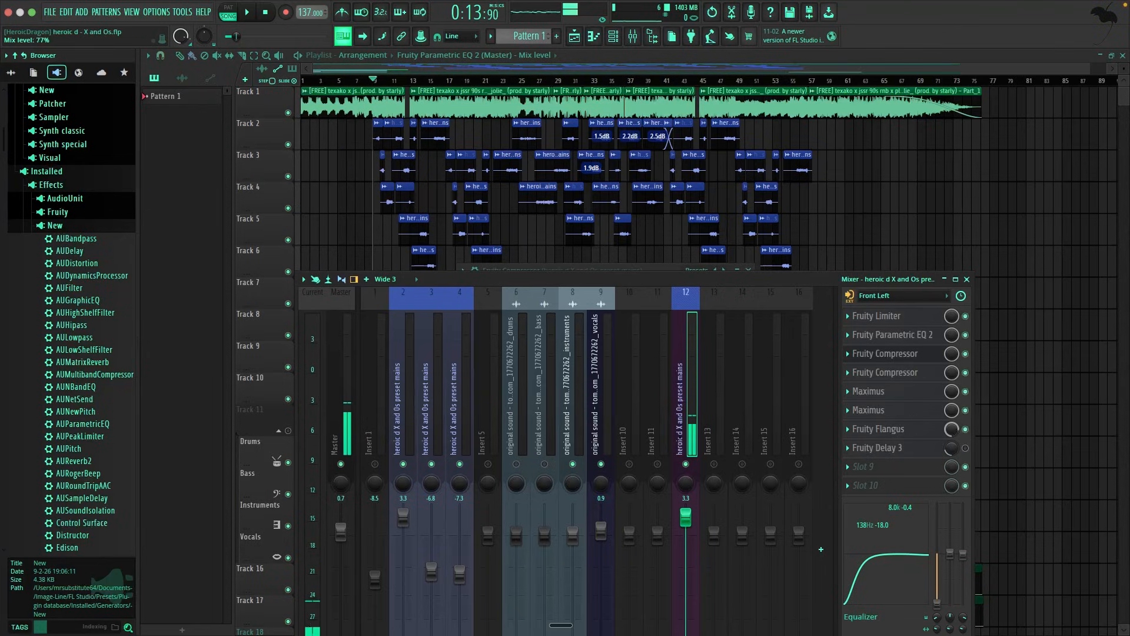
# Step: Lower the Fruity Flangus mix level on mixer track 12 and bypass the effect
pyautogui.moveTo(951, 429)
pyautogui.mouseDown()
pyautogui.moveTo(952, 412)
pyautogui.moveTo(951, 447)
pyautogui.mouseUp()
pyautogui.click(965, 429)
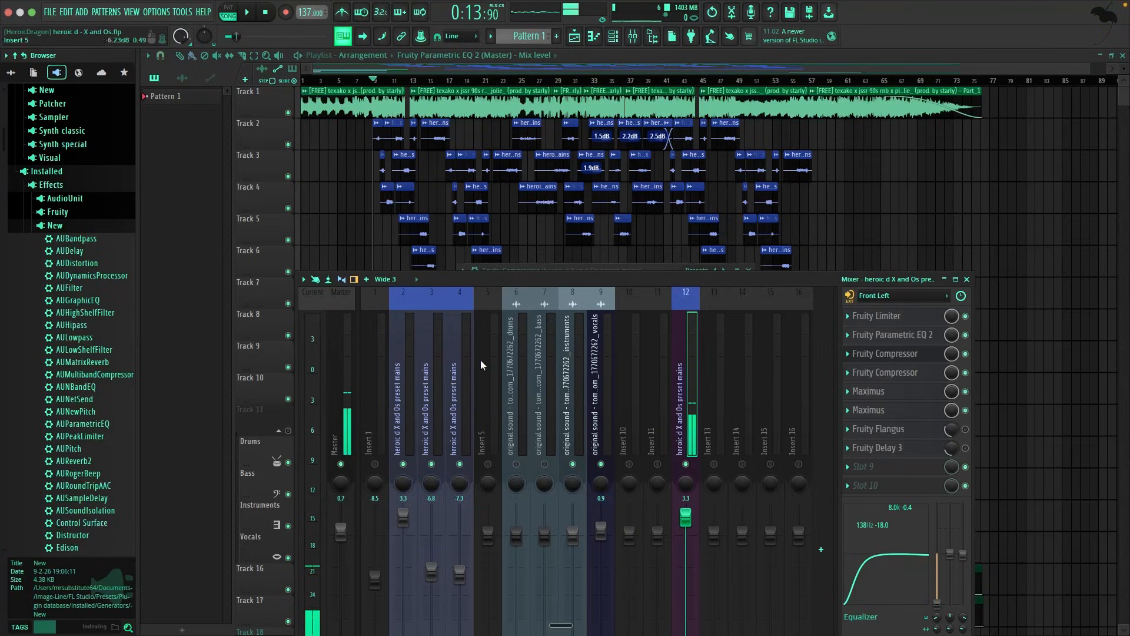
# Step: Play the section with Fruity Flangus on mixer track 2 bypassed, then enable it and replay the section for comparison
pyautogui.click(415, 398)
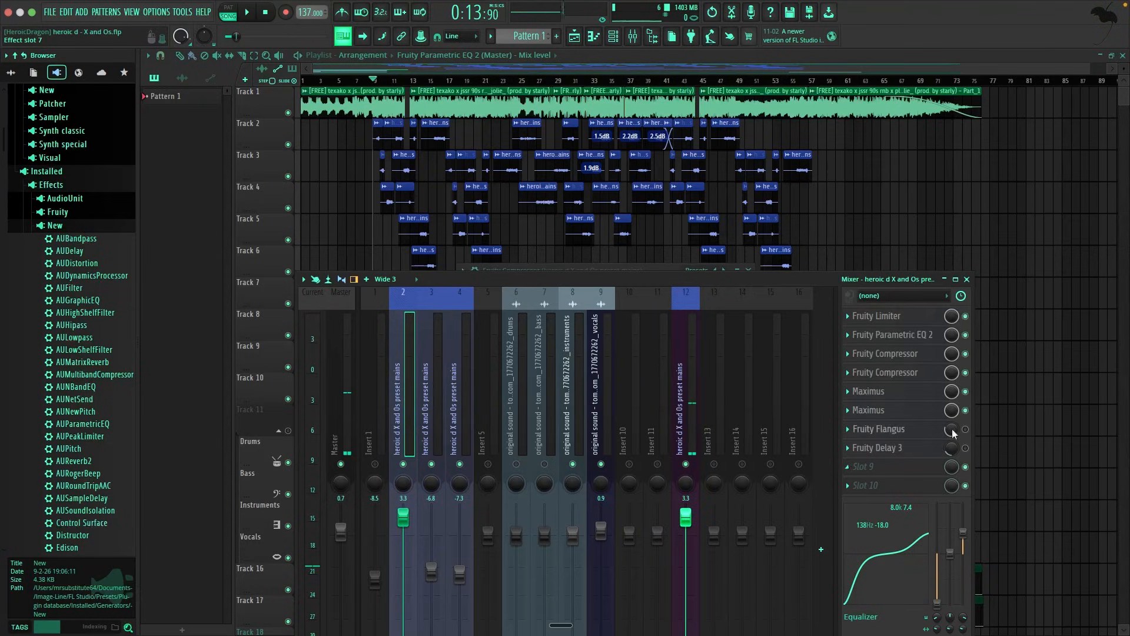
pyautogui.click(968, 431)
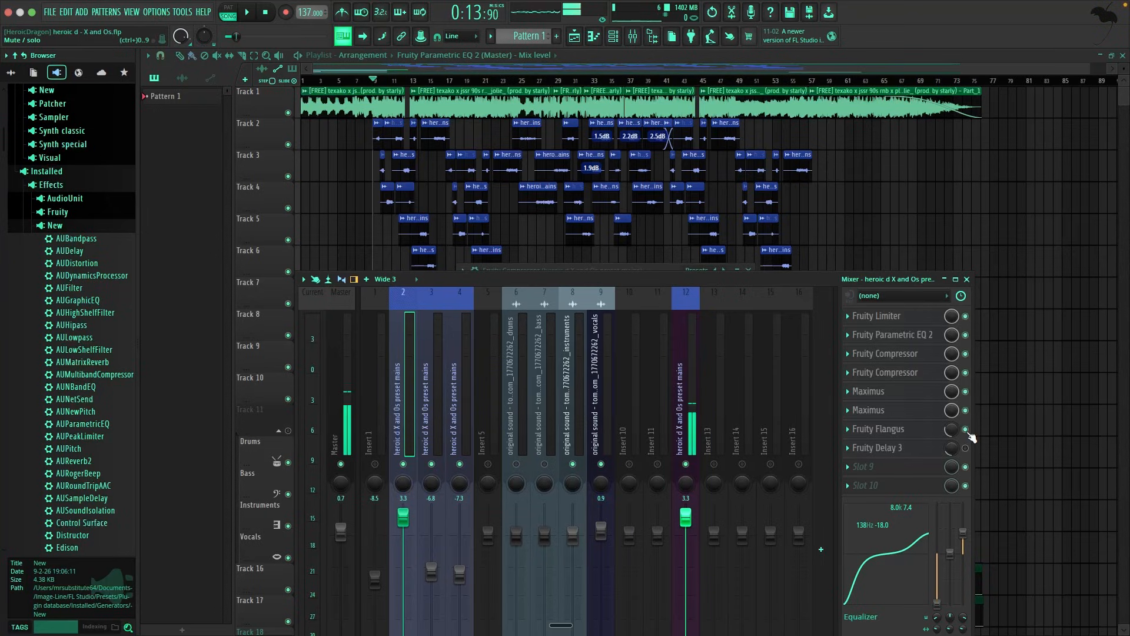
pyautogui.click(967, 431)
pyautogui.press('space')
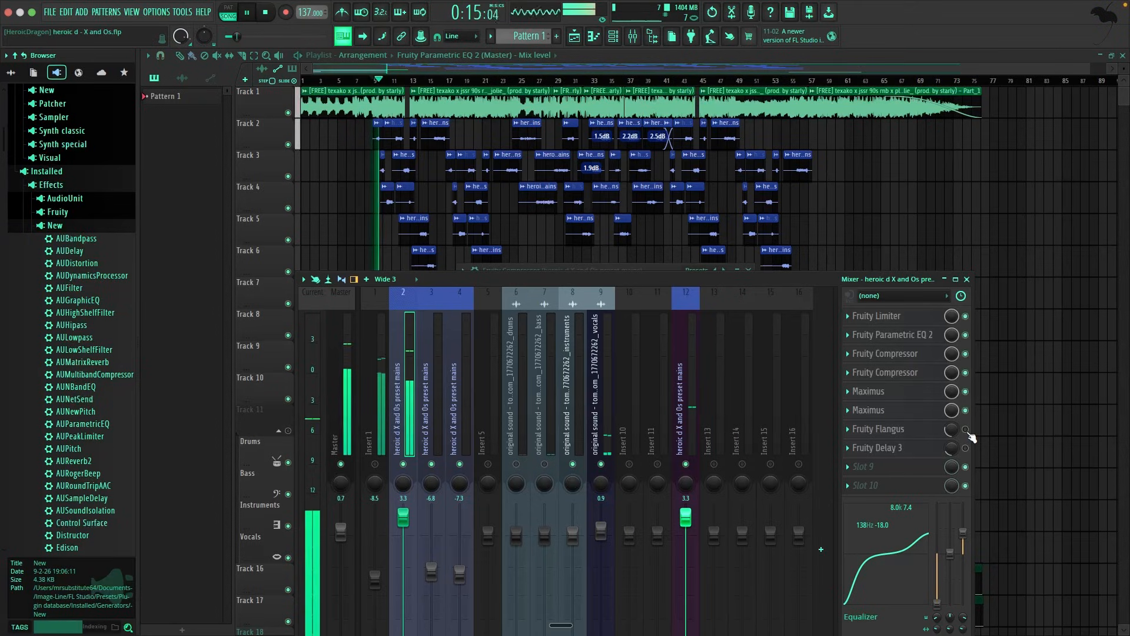
pyautogui.press('space')
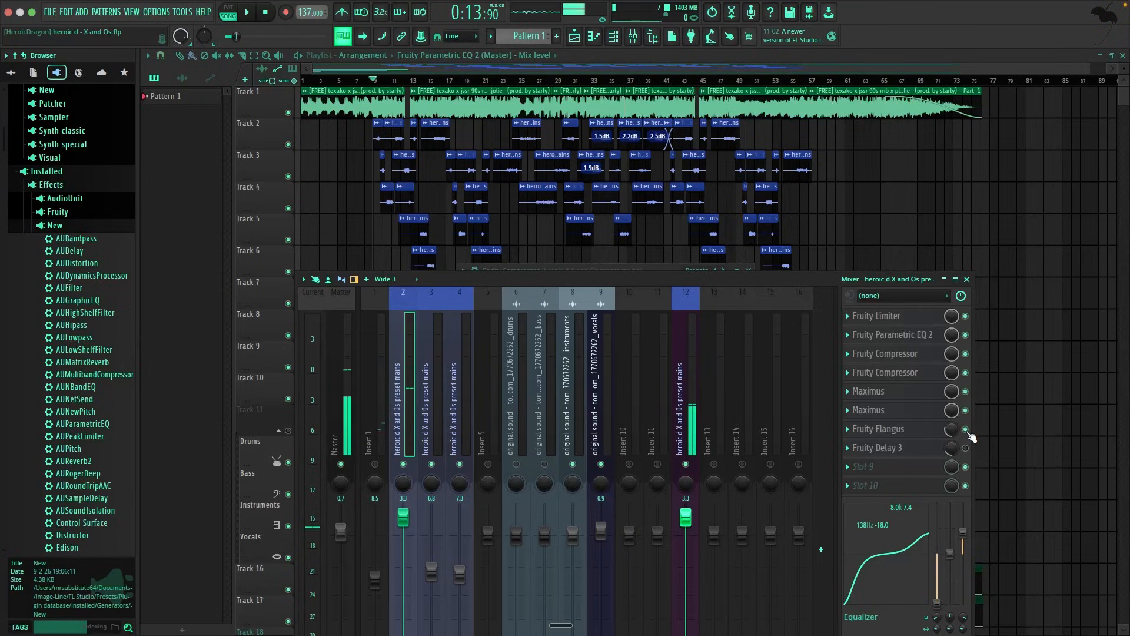
pyautogui.press('space')
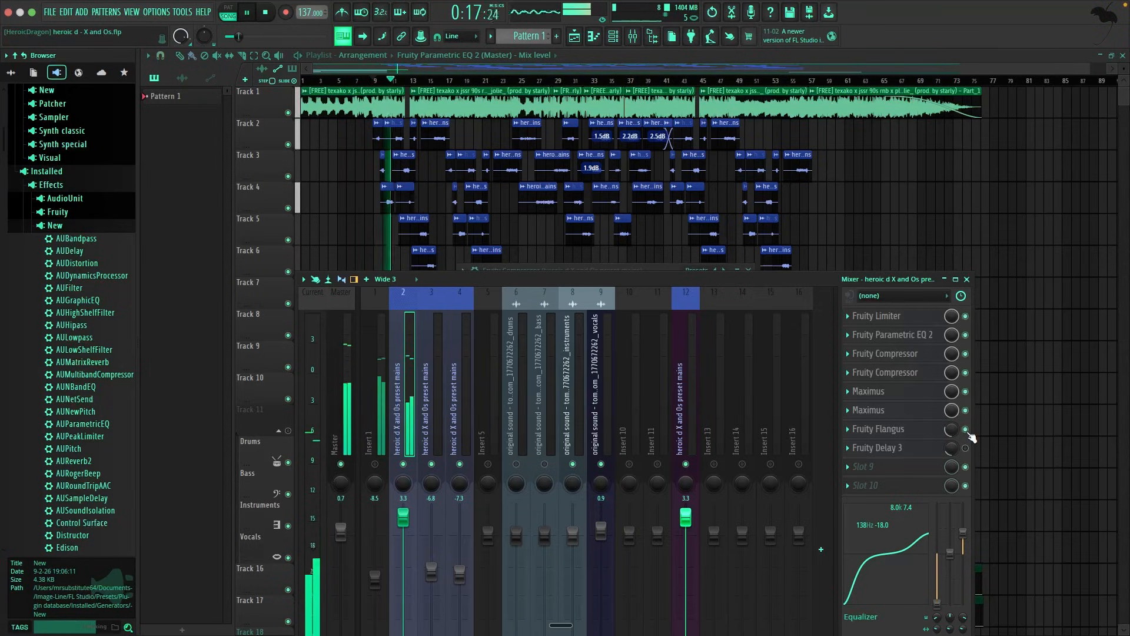
pyautogui.press('space')
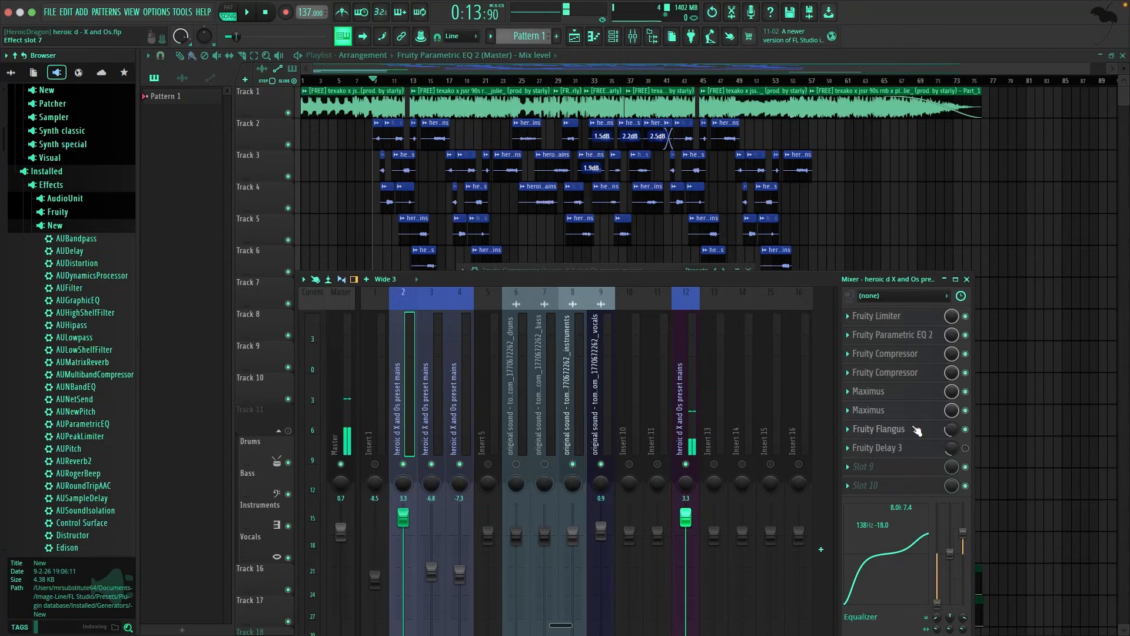
pyautogui.press('space')
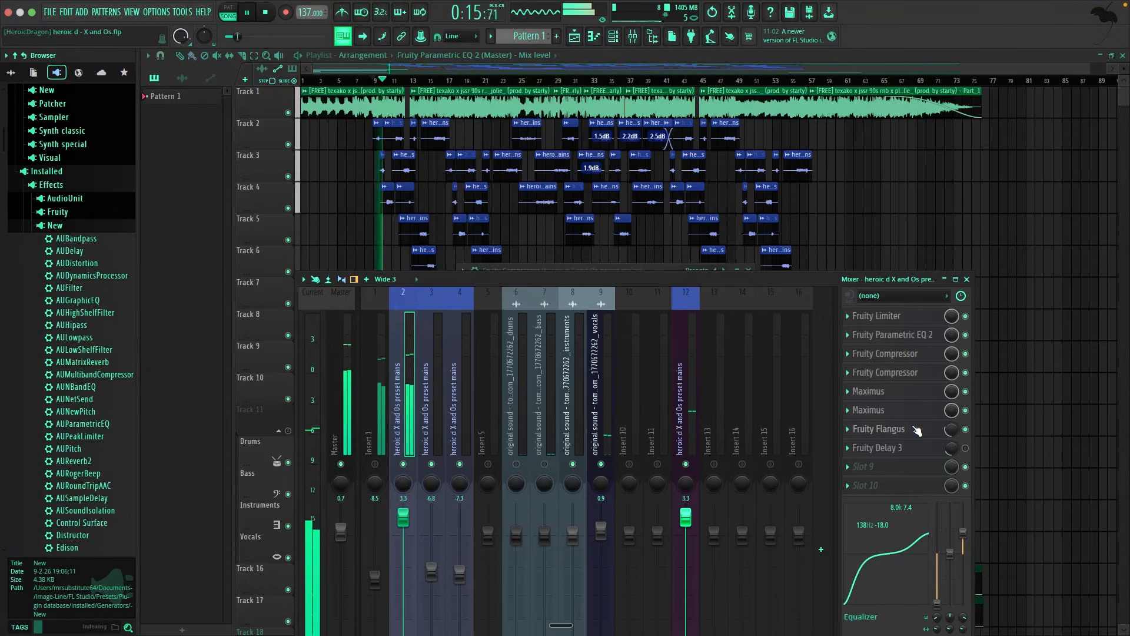
pyautogui.press('space')
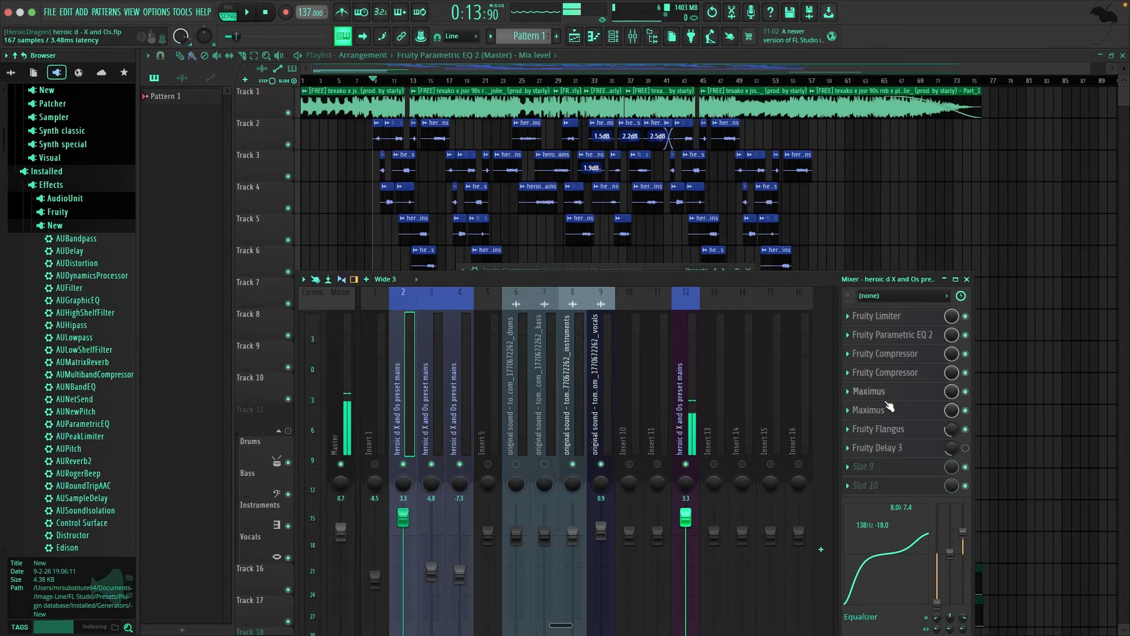
# Step: View the Fruity Delay 3 settings on mixer track 2 and play the section with the delay bypassed
pyautogui.click(910, 447)
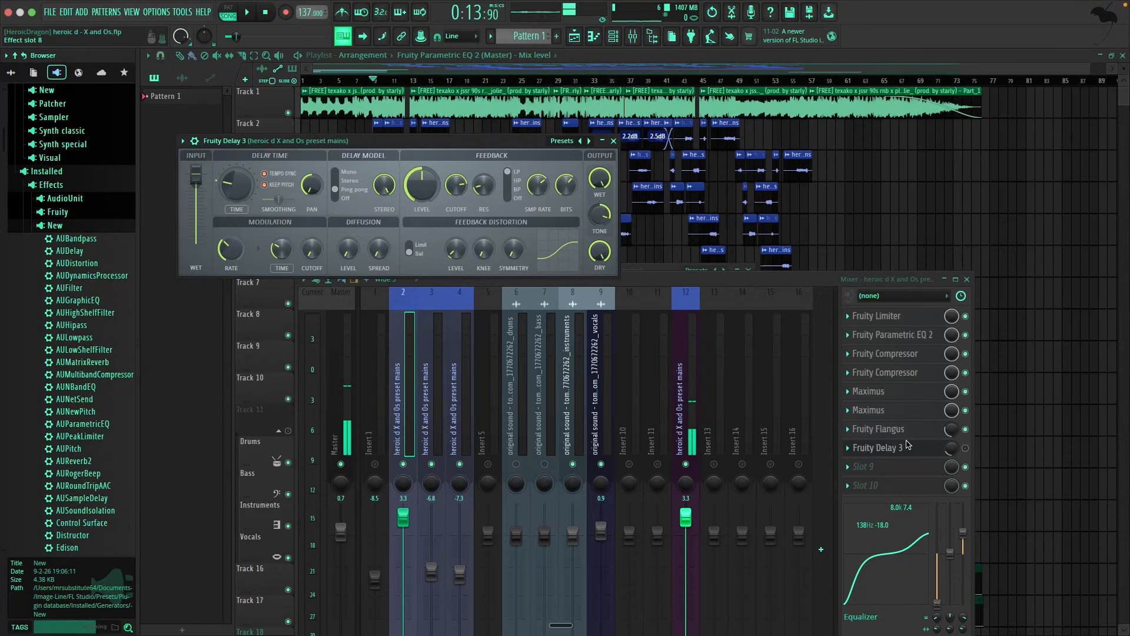
pyautogui.moveTo(518, 138); pyautogui.dragTo(656, 337)
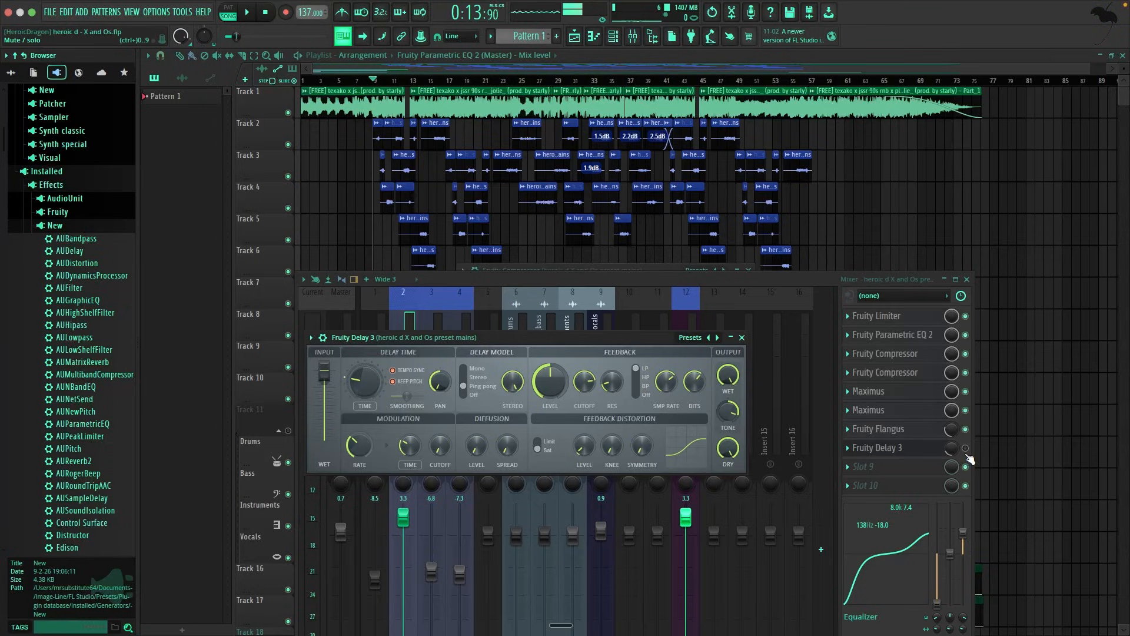
pyautogui.press('space')
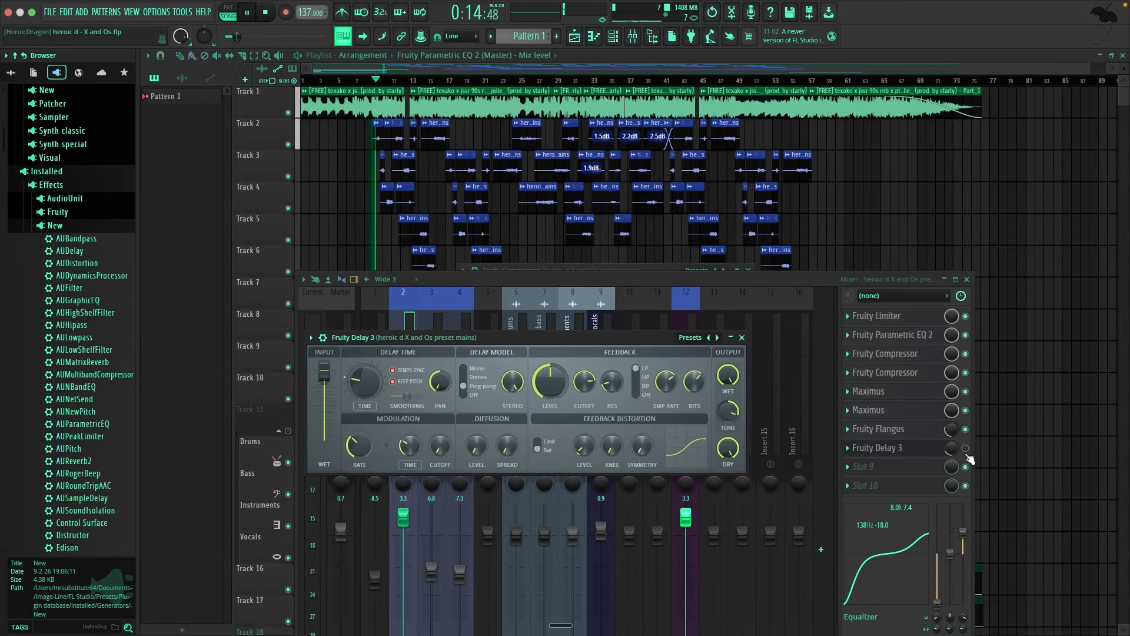
pyautogui.press('space')
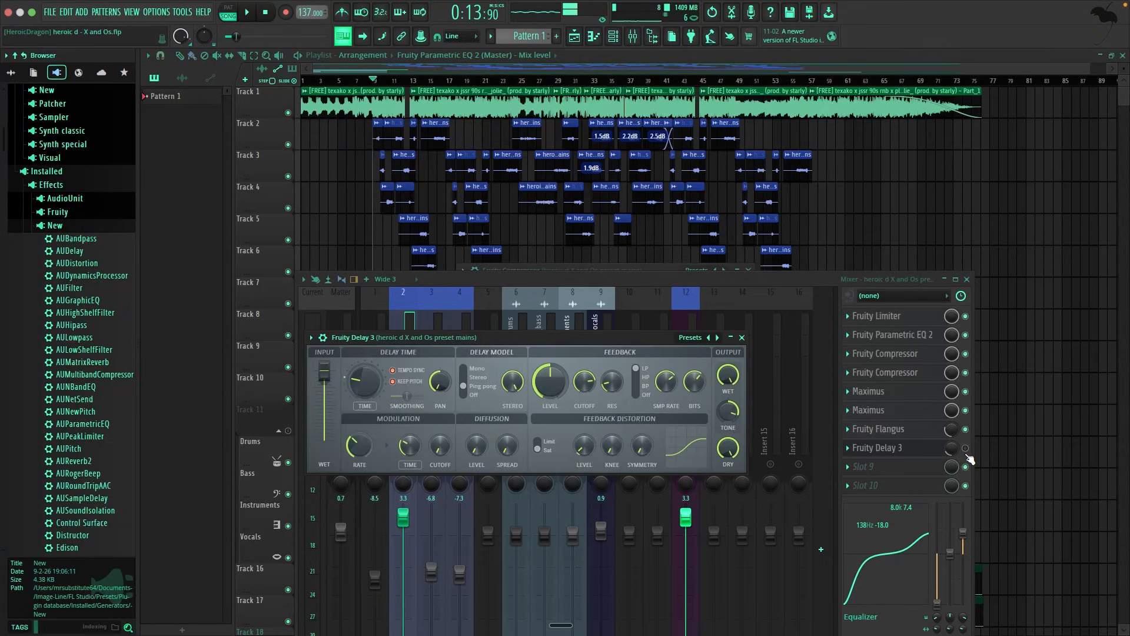
# Step: Enable Fruity Delay 3 on mixer track 2, replay the section with it and check its settings again
pyautogui.press('Escape')
pyautogui.press('space')
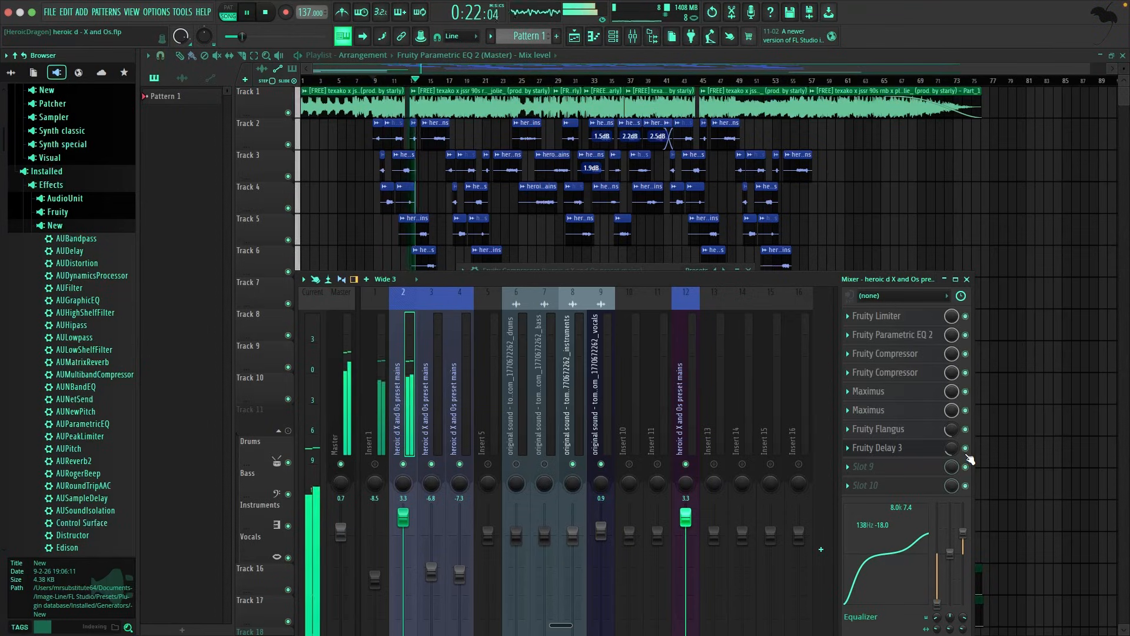
pyautogui.press('space')
pyautogui.click(920, 451)
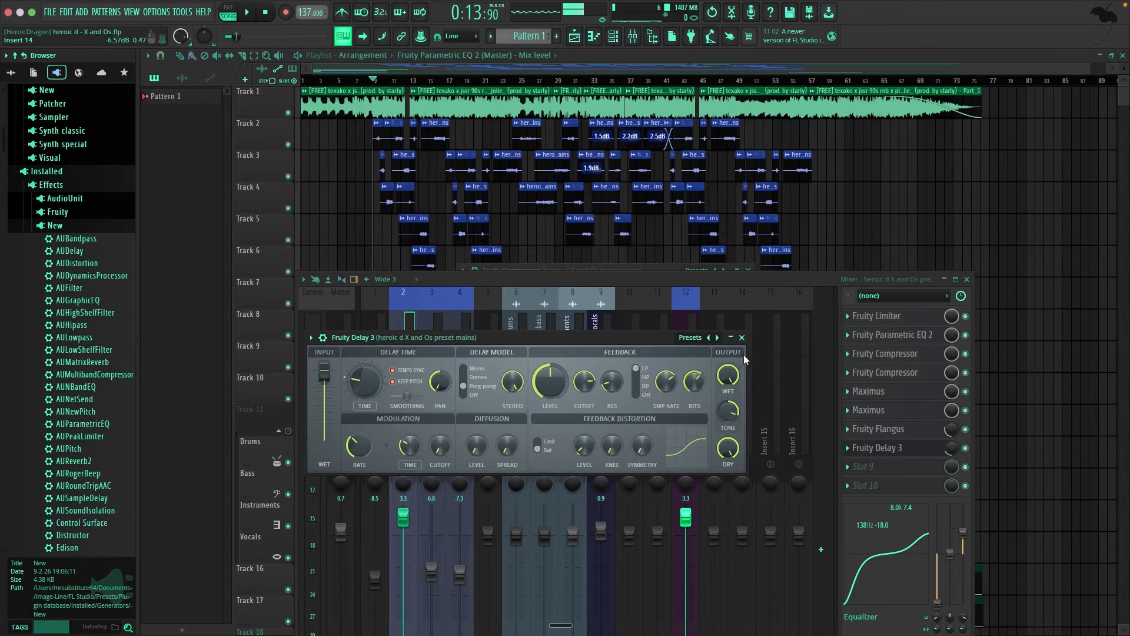
pyautogui.click(742, 338)
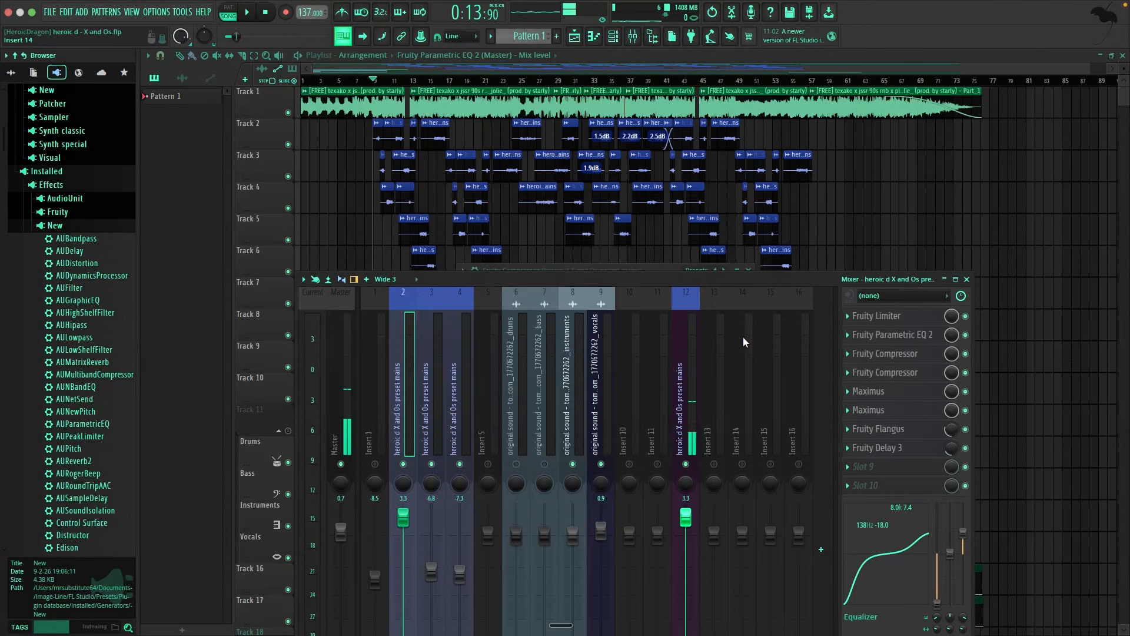
# Step: Enable Fruity Delay 3 on mixer track 12, view its settings and set its mix level to 21%
pyautogui.click(693, 407)
pyautogui.click(966, 447)
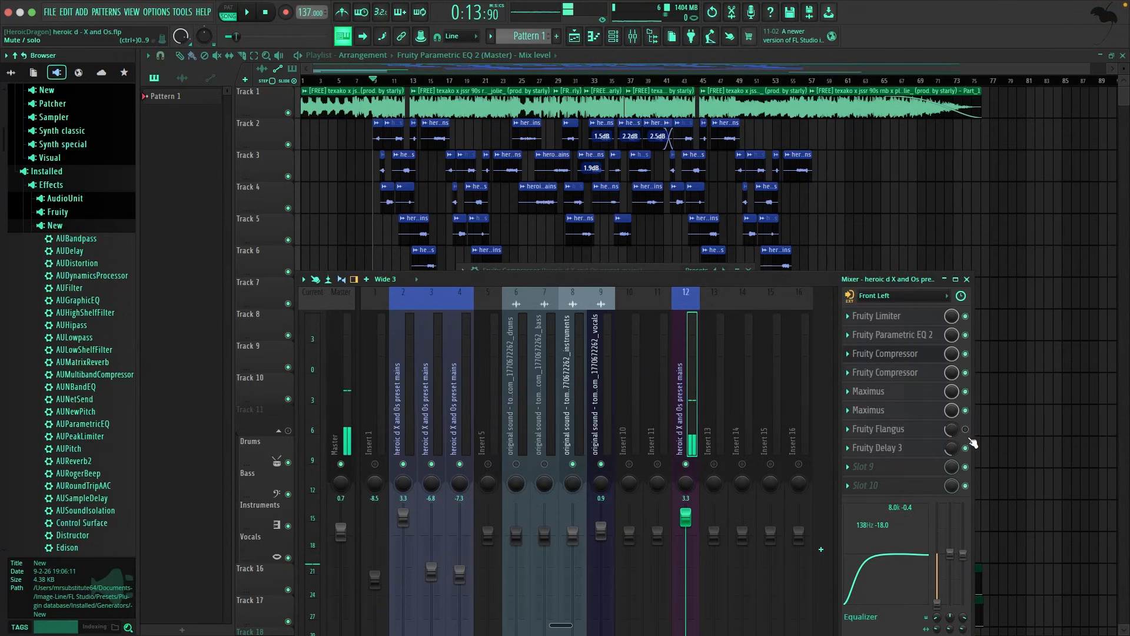
pyautogui.click(919, 454)
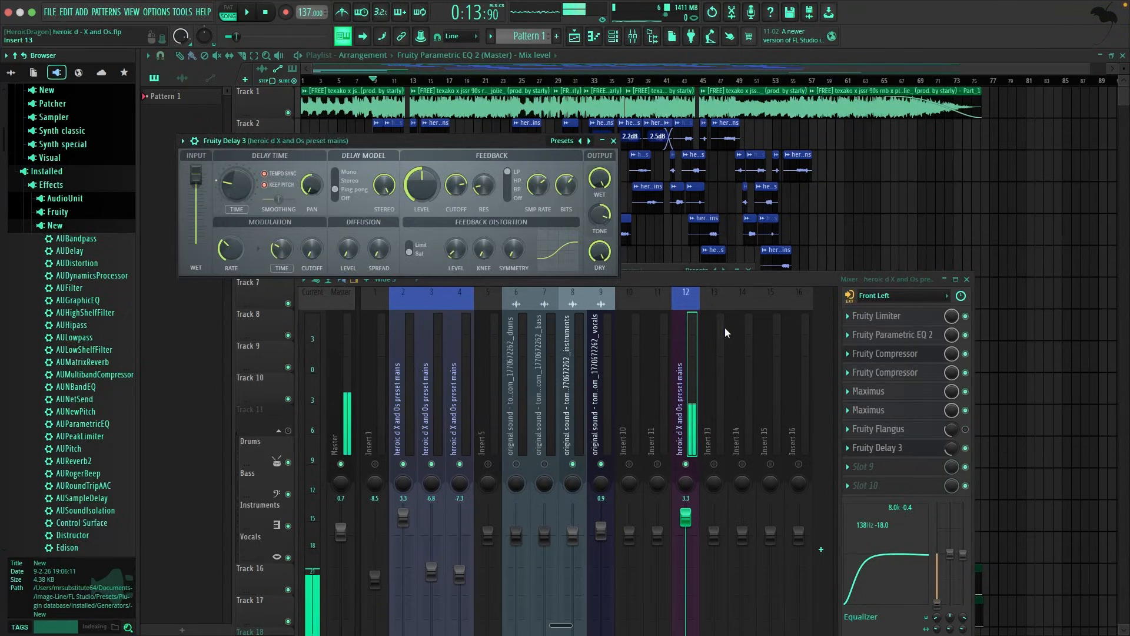
pyautogui.moveTo(485, 142); pyautogui.dragTo(605, 314)
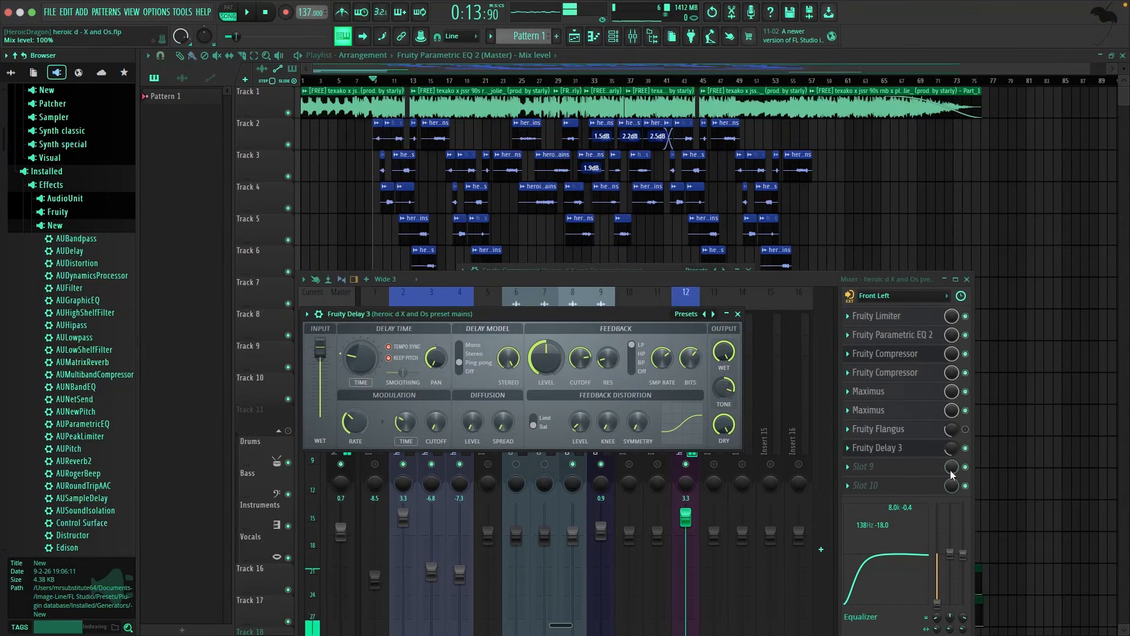
pyautogui.click(948, 451)
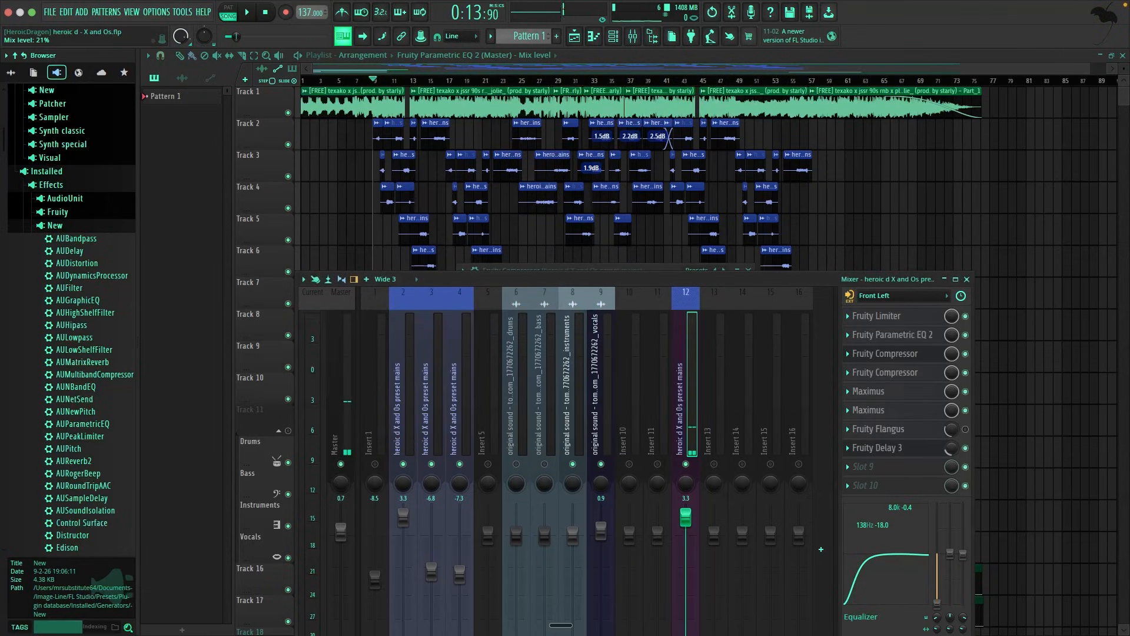
# Step: Review the Fruity Delay 3 settings on mixer track 12, switching the delay off and on again
pyautogui.click(899, 451)
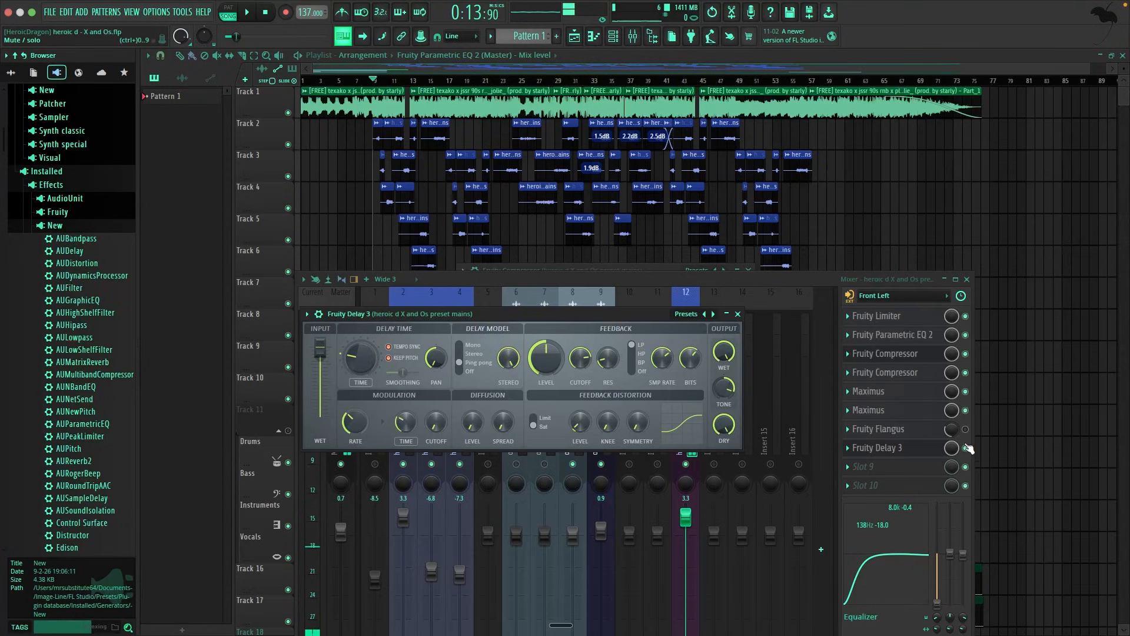
pyautogui.click(896, 448)
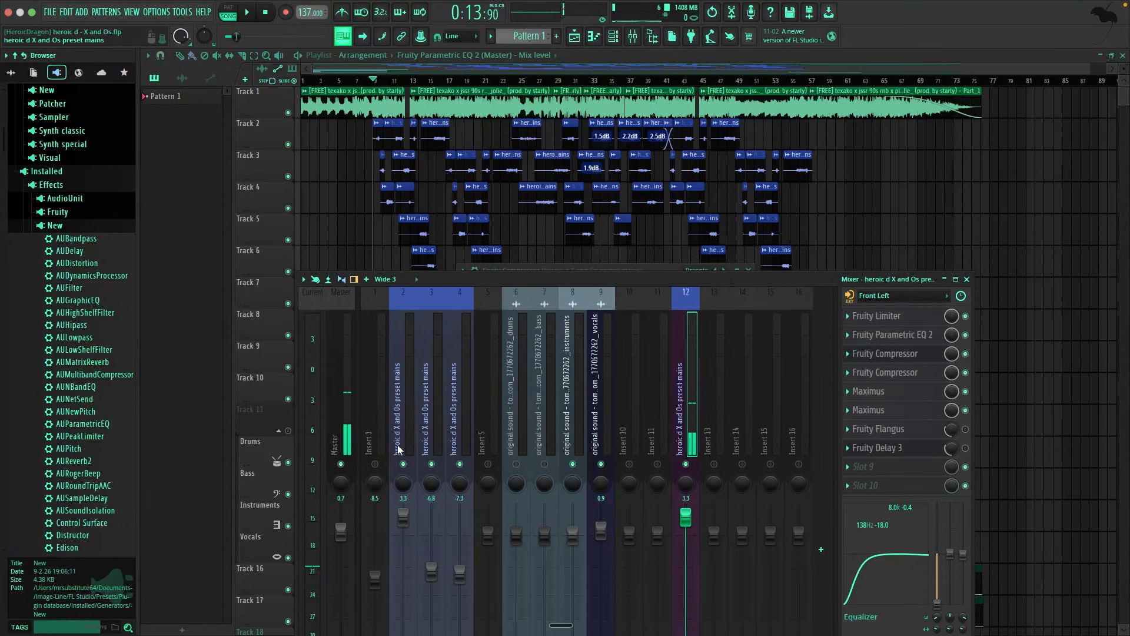
pyautogui.click(880, 448)
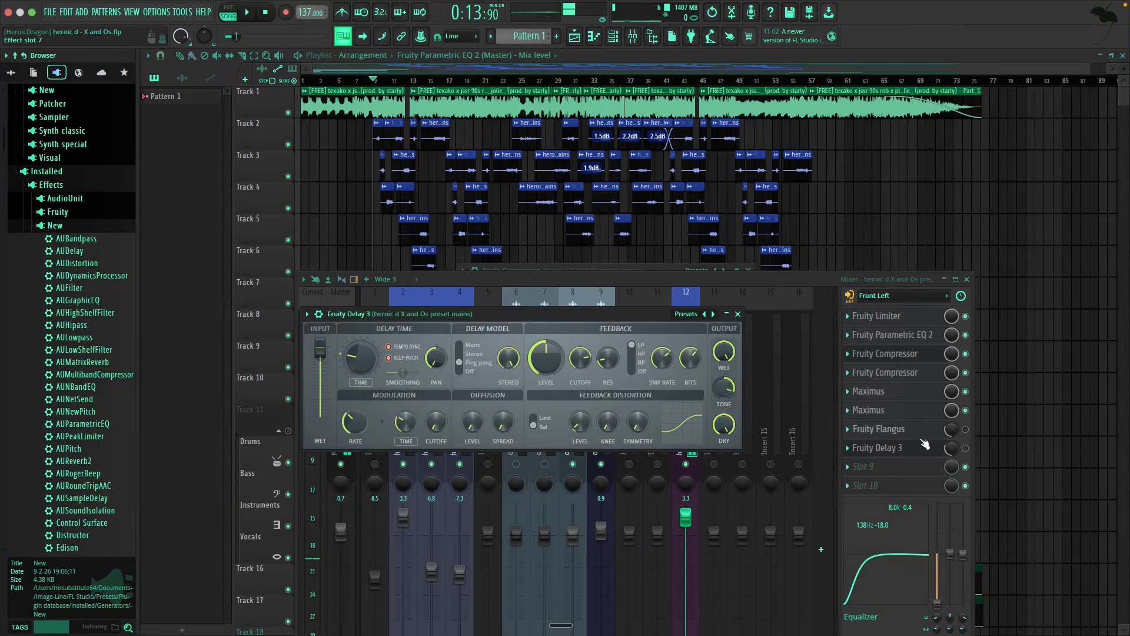
pyautogui.click(966, 449)
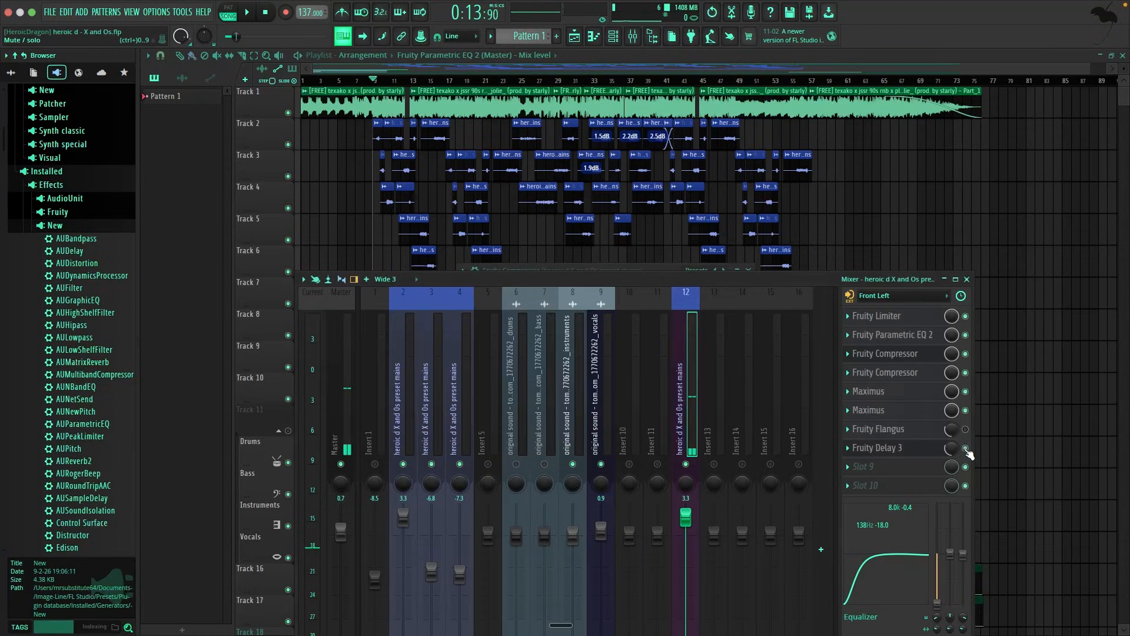
# Step: Adjust the bits, tone and rate reduction (2586.2 Hz) of Fruity Delay 3 on mixer track 12, and close and bypass the delay
pyautogui.click(923, 449)
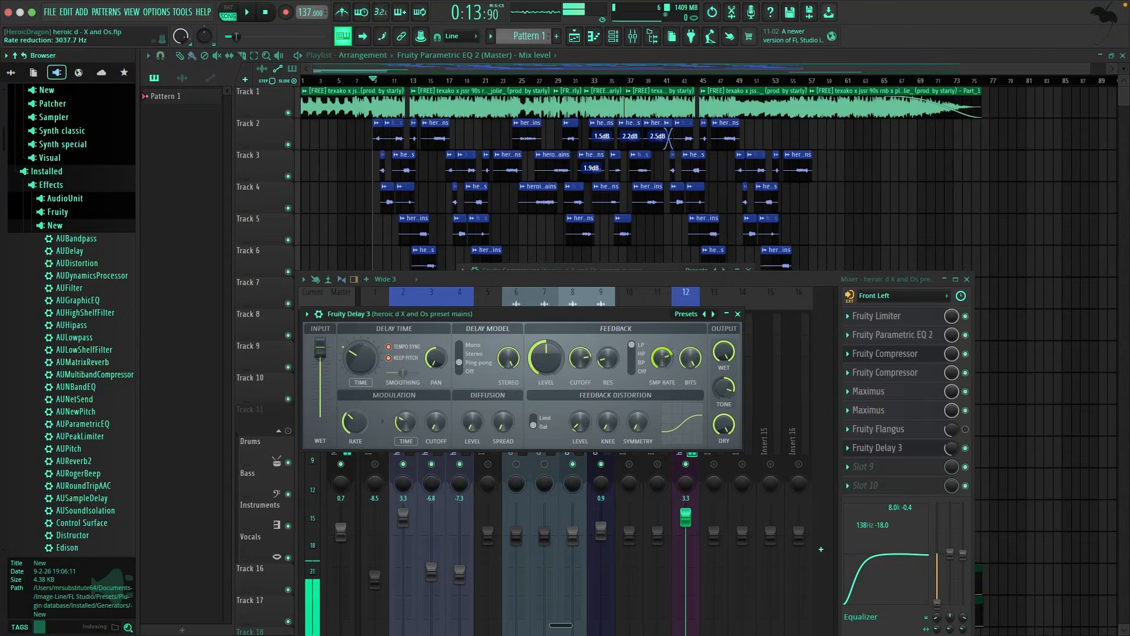
pyautogui.moveTo(690, 358); pyautogui.dragTo(664, 341)
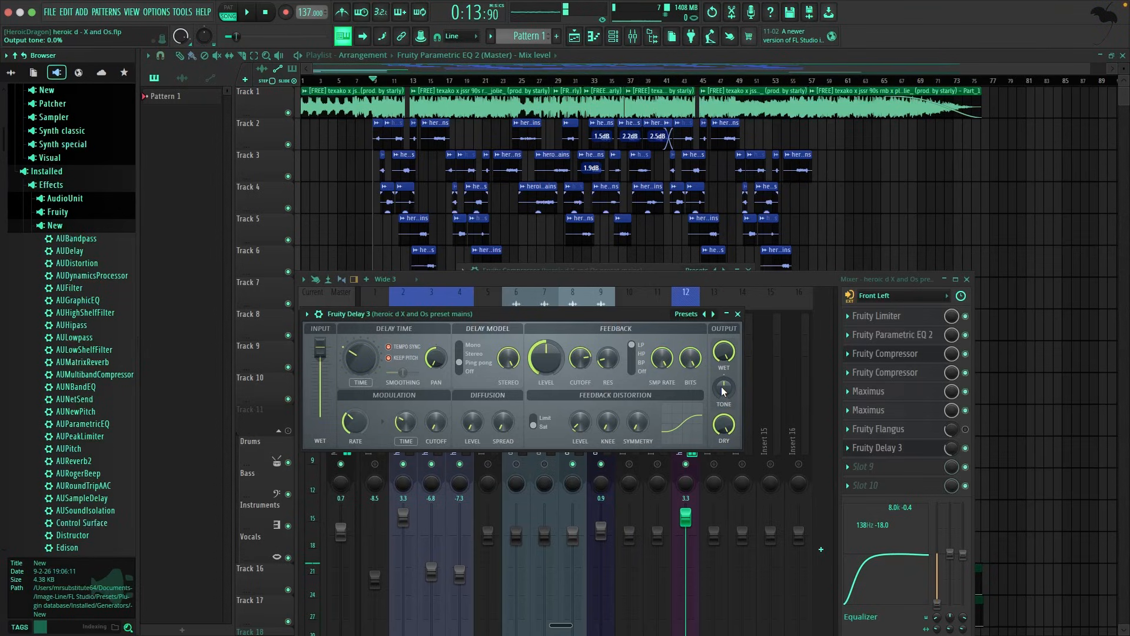
pyautogui.moveTo(723, 391); pyautogui.dragTo(723, 426)
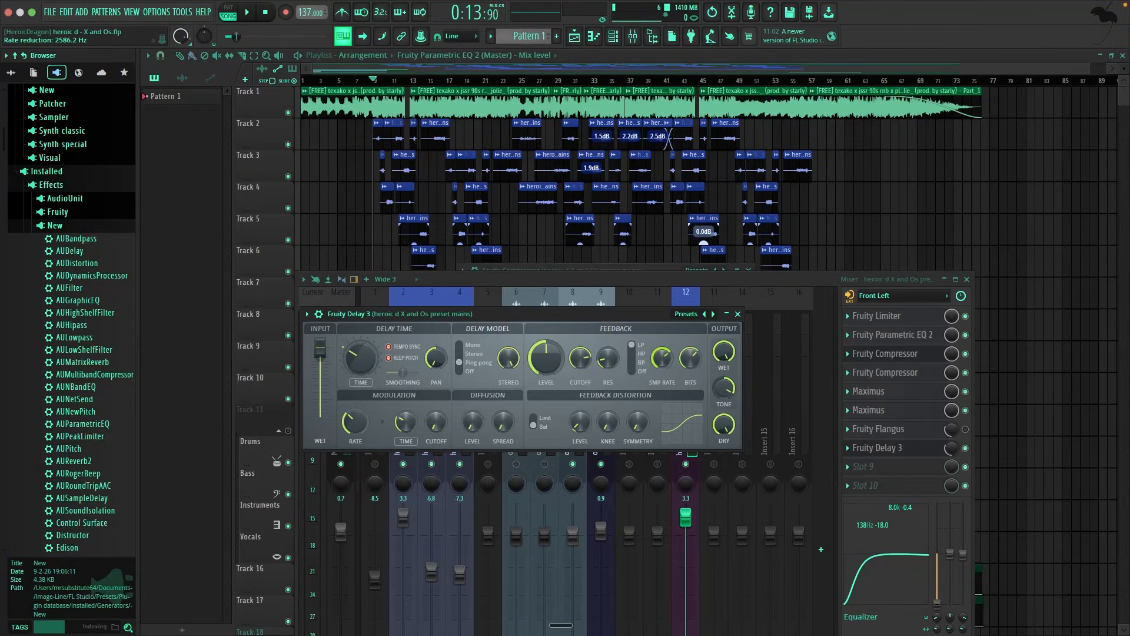
pyautogui.click(738, 315)
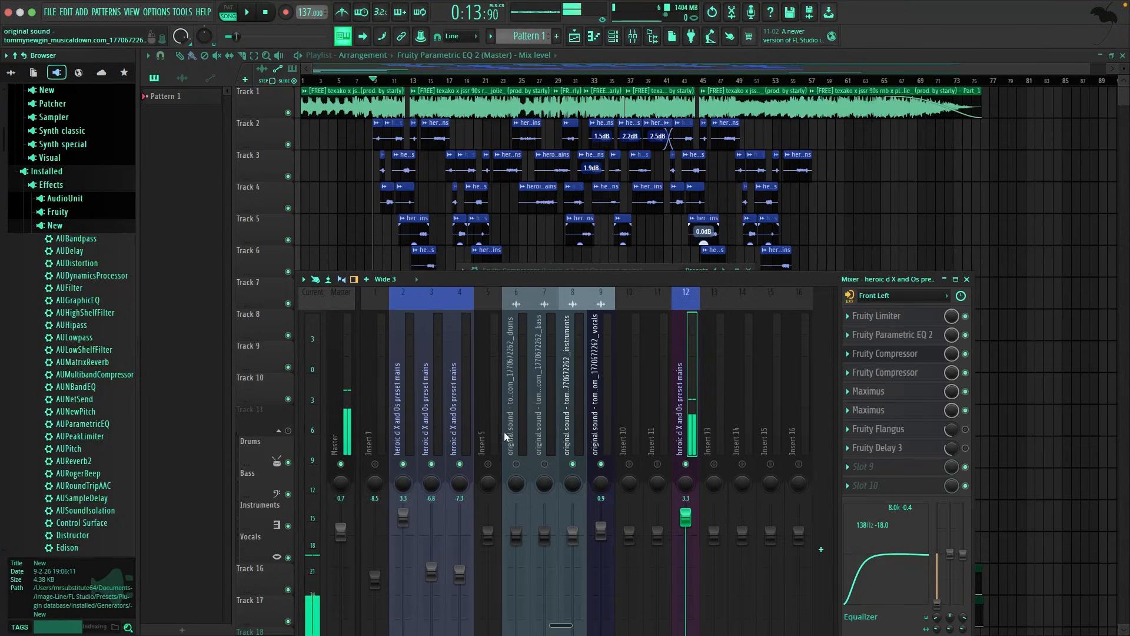
# Step: Play the section with Fruity Delay 3 enabled on mixer track 2
pyautogui.click(398, 426)
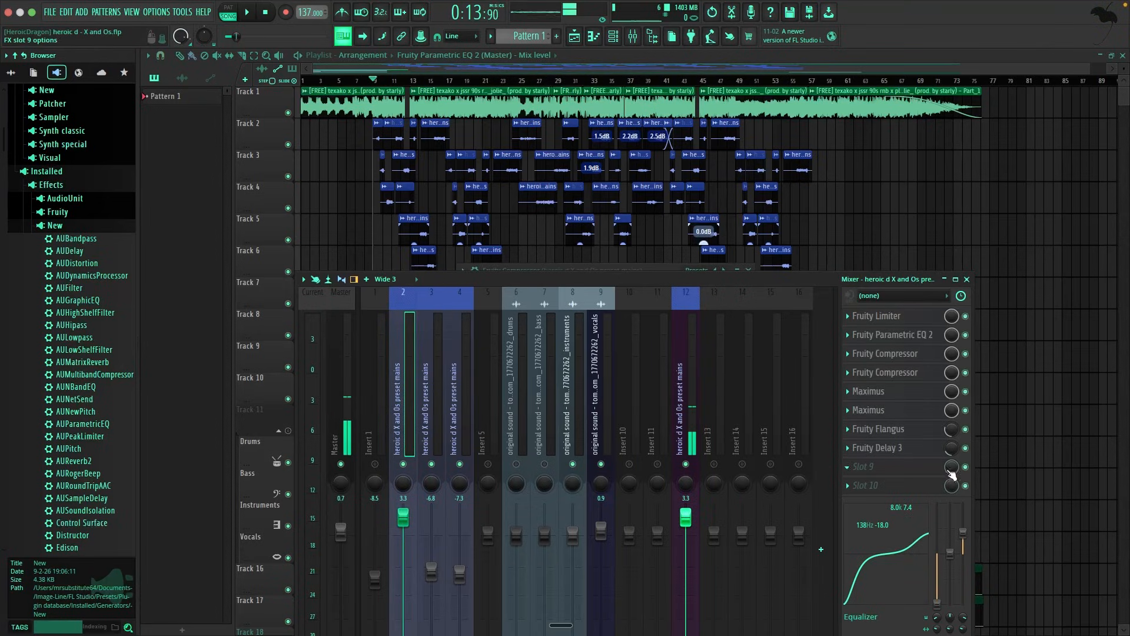
pyautogui.press('space')
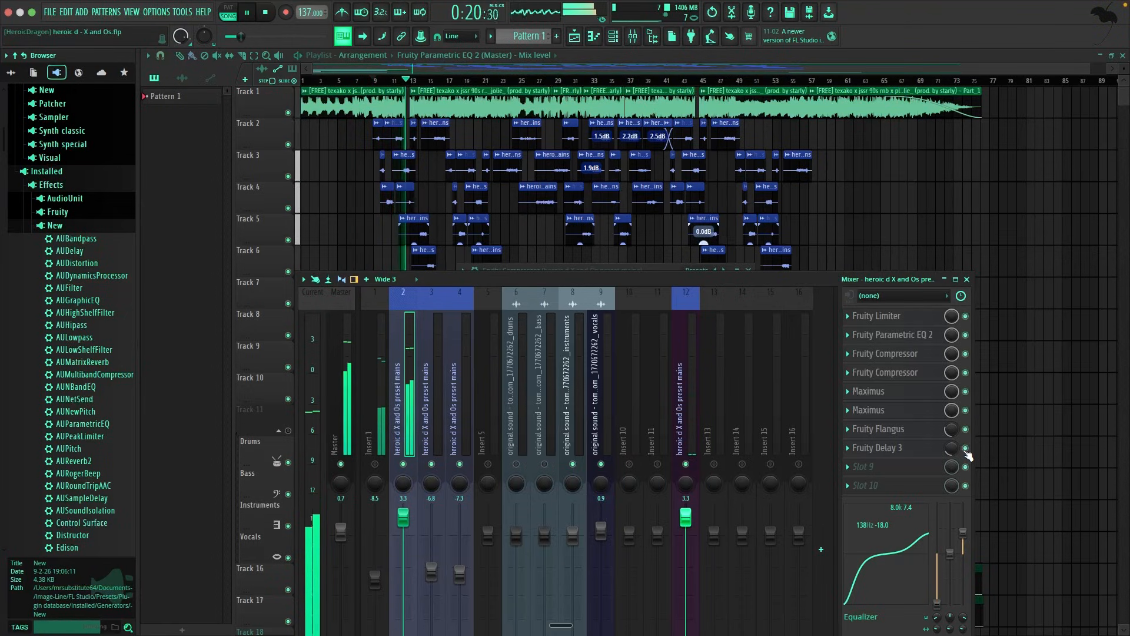
pyautogui.press('space')
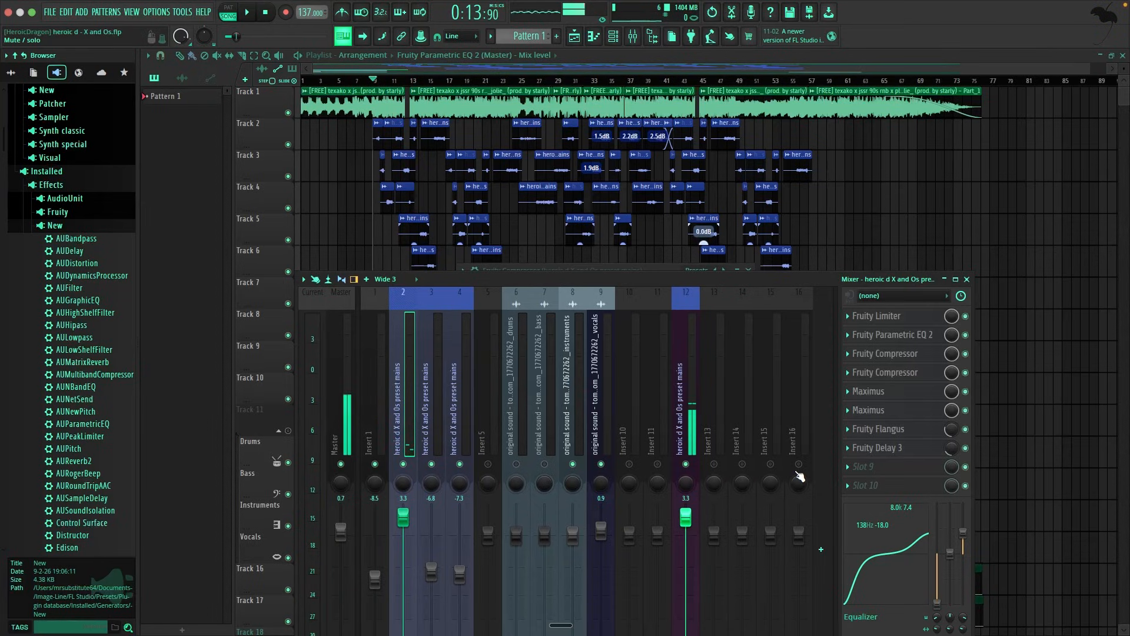
# Step: Unmute mixer track 1 and play the section to hear the processed vocals together with the beat
pyautogui.press('space')
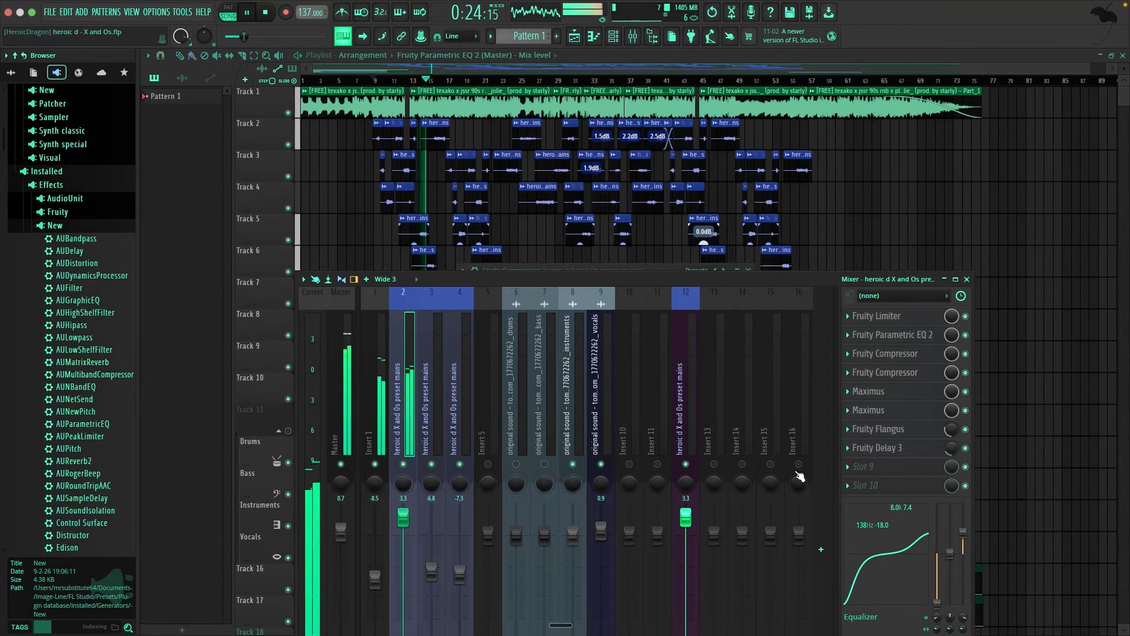
pyautogui.scroll(-7, 560, 151)
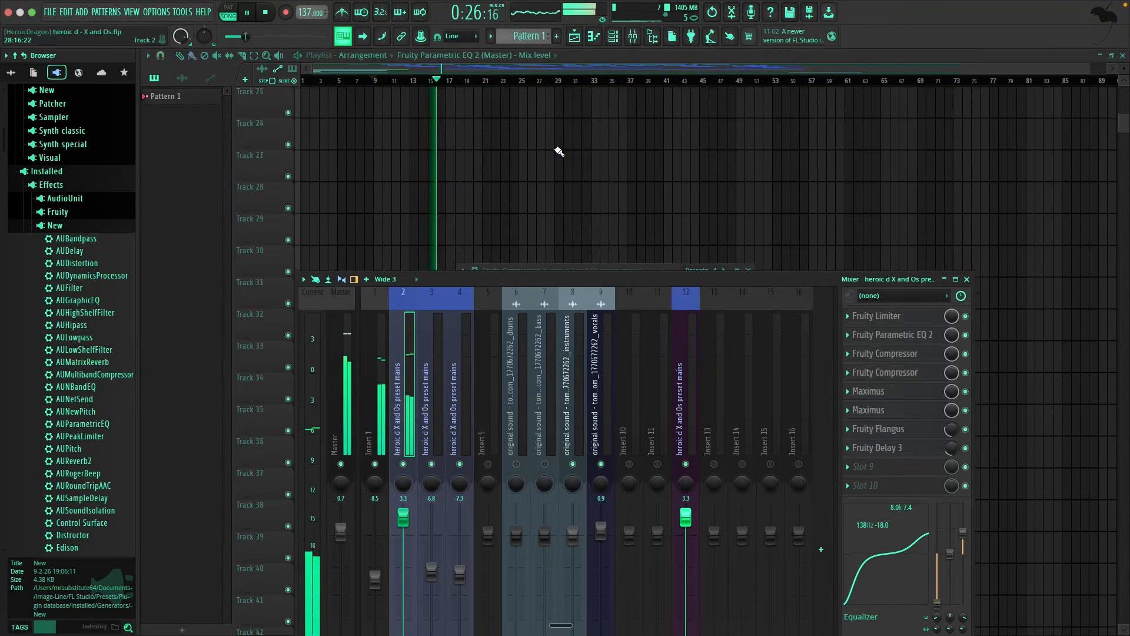
pyautogui.scroll(7, 559, 151)
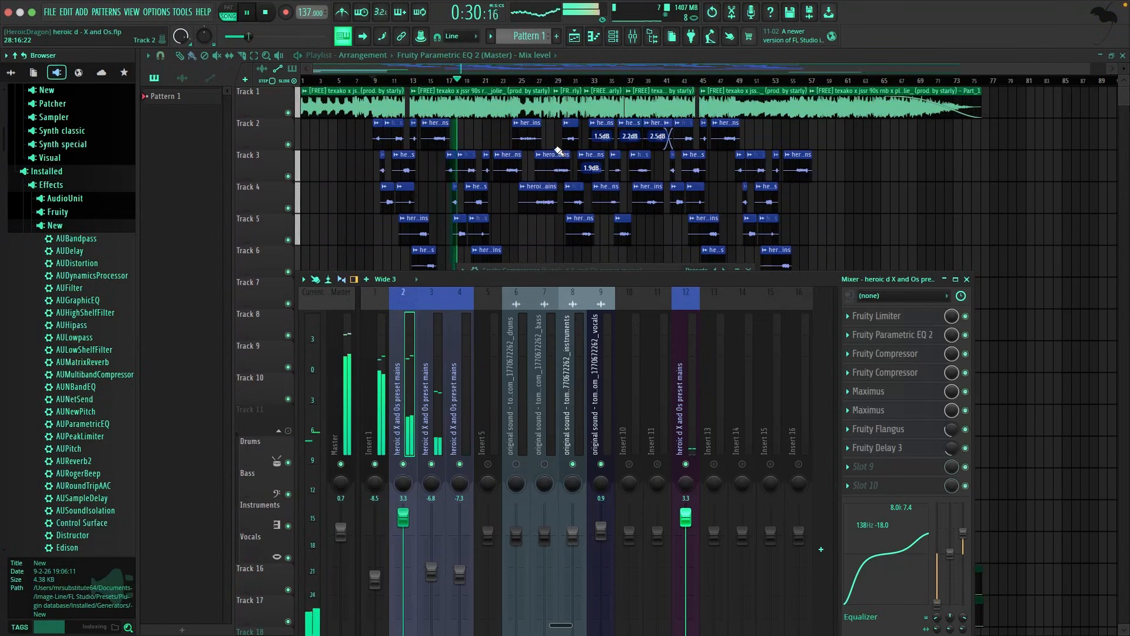
pyautogui.press('space')
# Step: Open Fruity Stereo Shaper on mixer track 3, bypass it and play the section
pyautogui.click(438, 415)
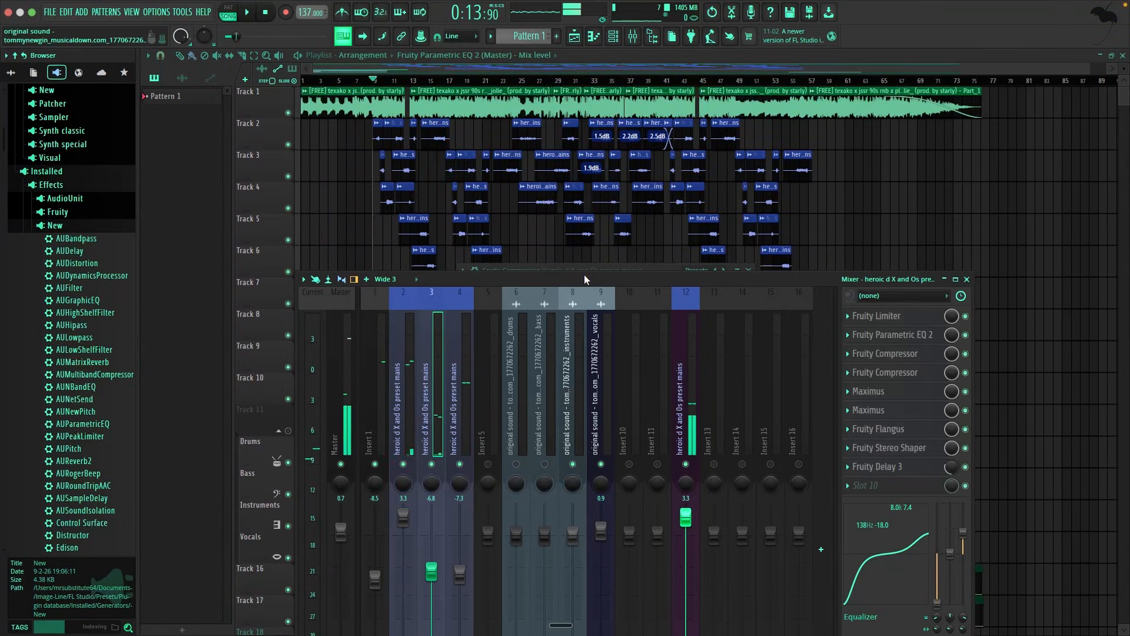
pyautogui.moveTo(584, 274); pyautogui.dragTo(593, 44)
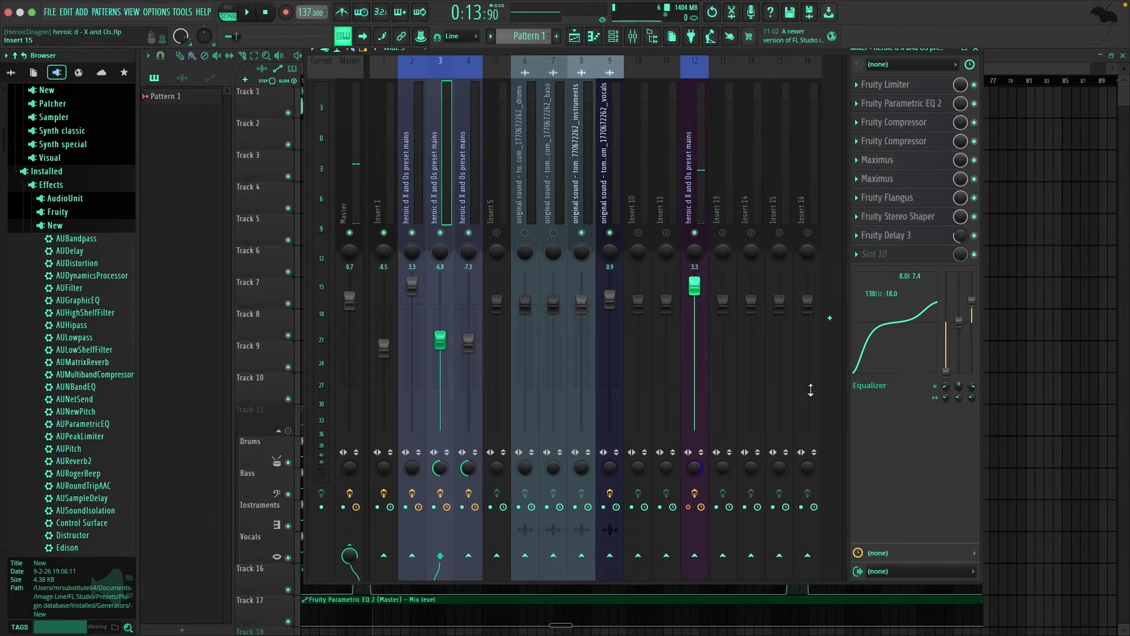
pyautogui.click(920, 222)
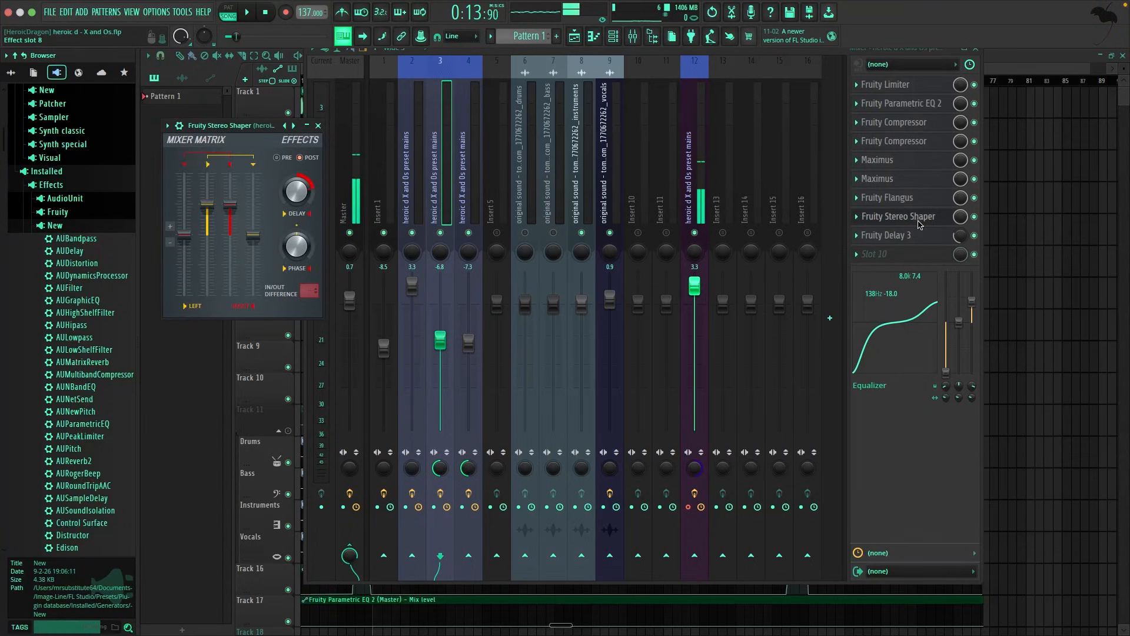
pyautogui.click(974, 216)
pyautogui.press('space')
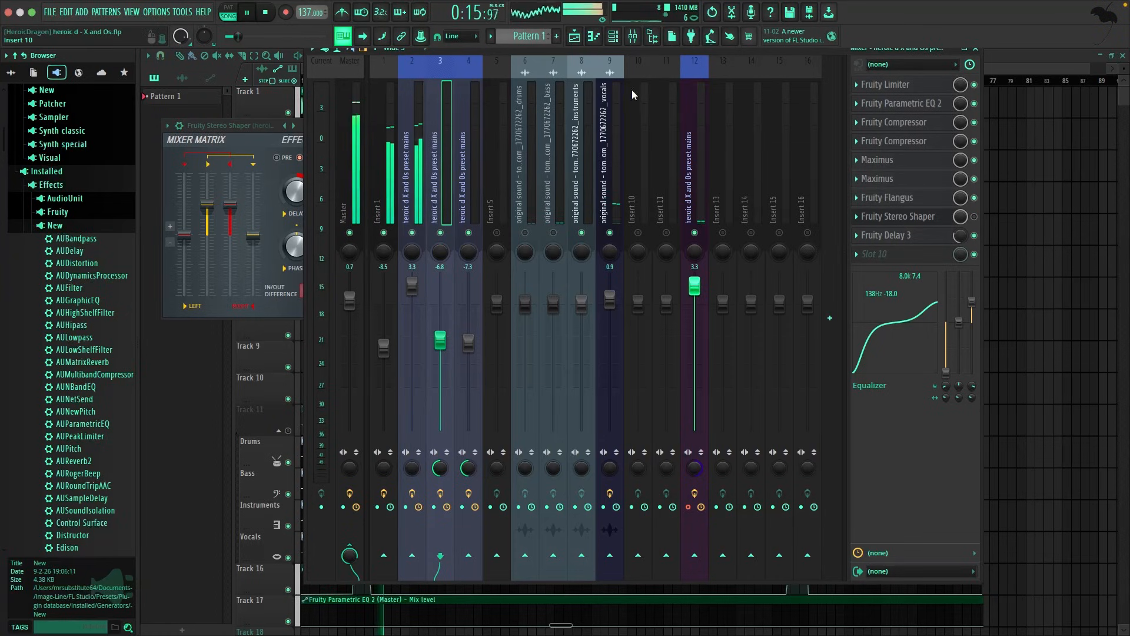
pyautogui.moveTo(629, 52); pyautogui.dragTo(602, 424)
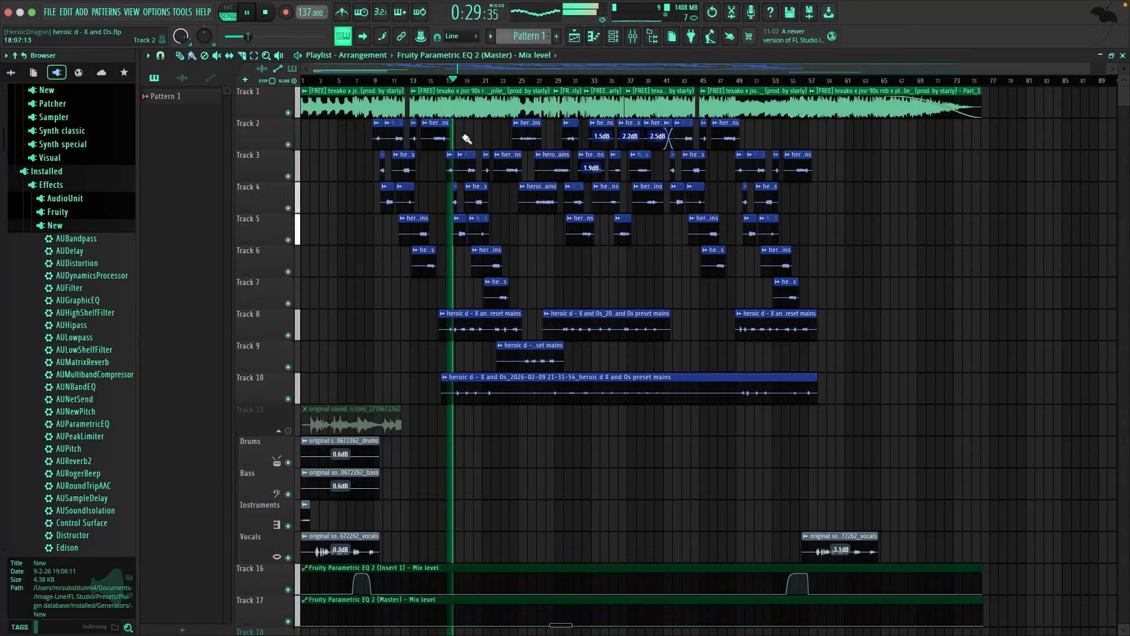
pyautogui.press('space')
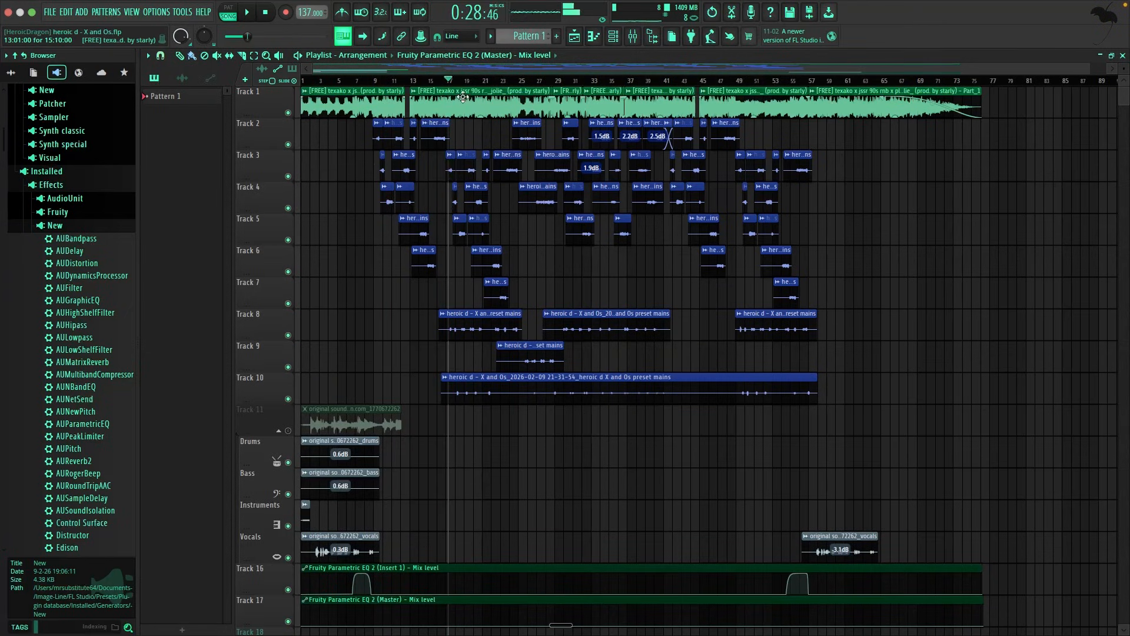
# Step: Solo mixer track 3, bypass its Fruity Flangus and Fruity Delay 3, and play the section without them
pyautogui.click(633, 36)
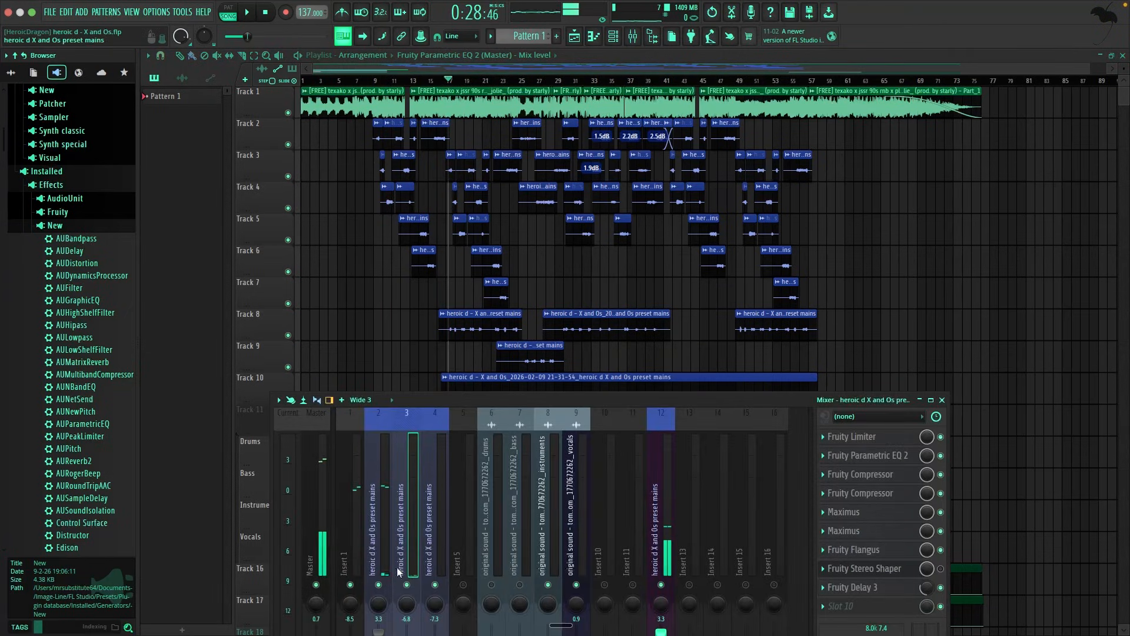
pyautogui.click(408, 585)
pyautogui.press('space')
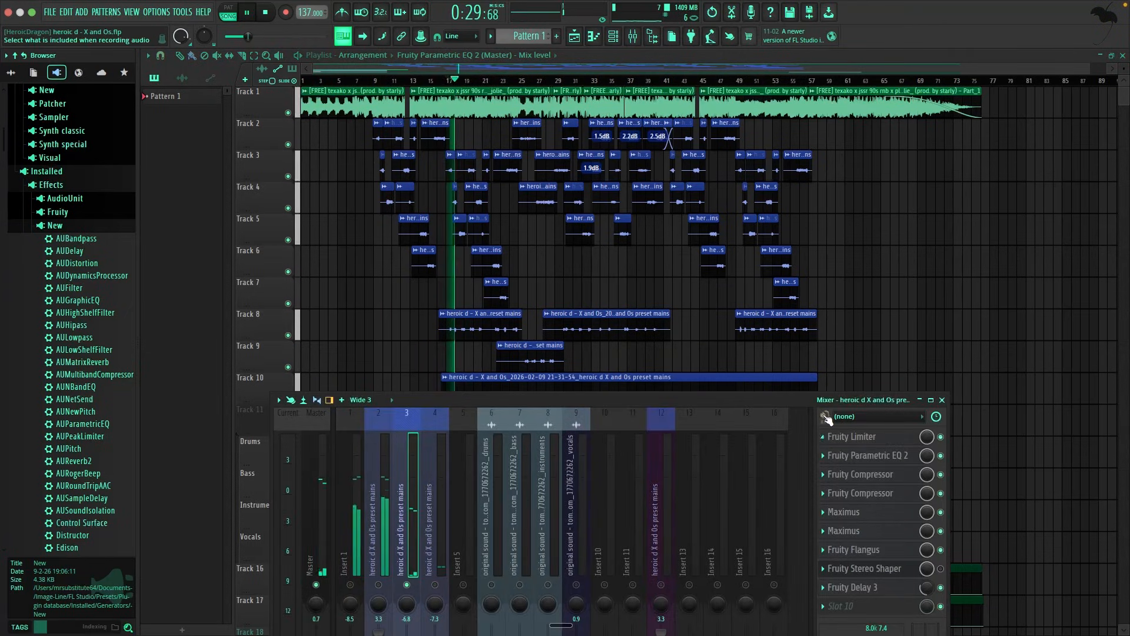
pyautogui.click(940, 587)
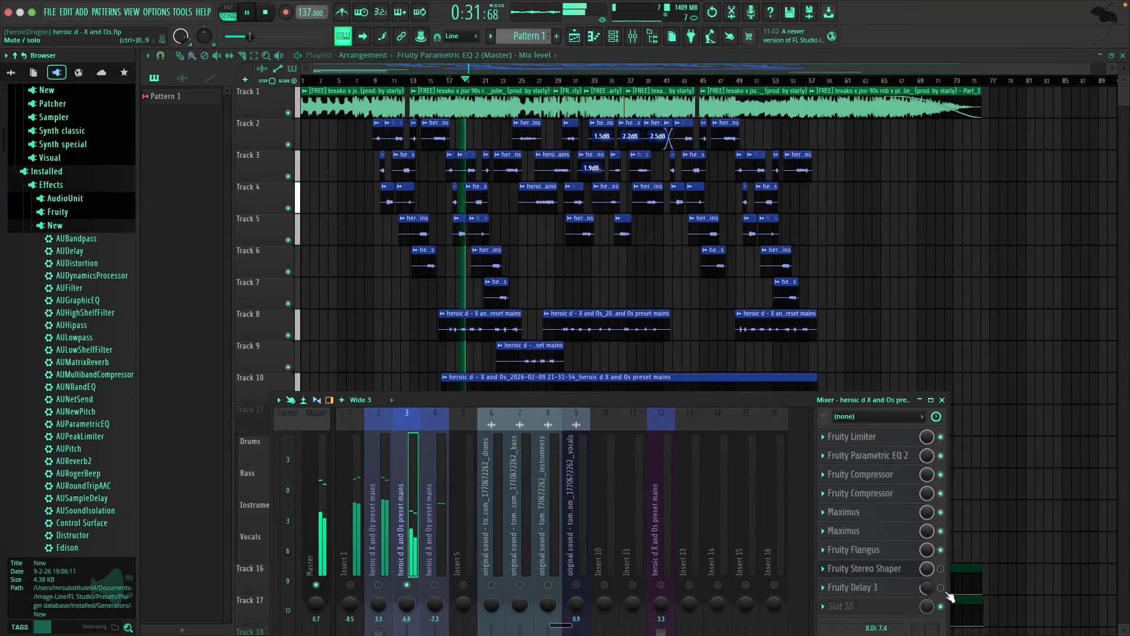
pyautogui.press('space')
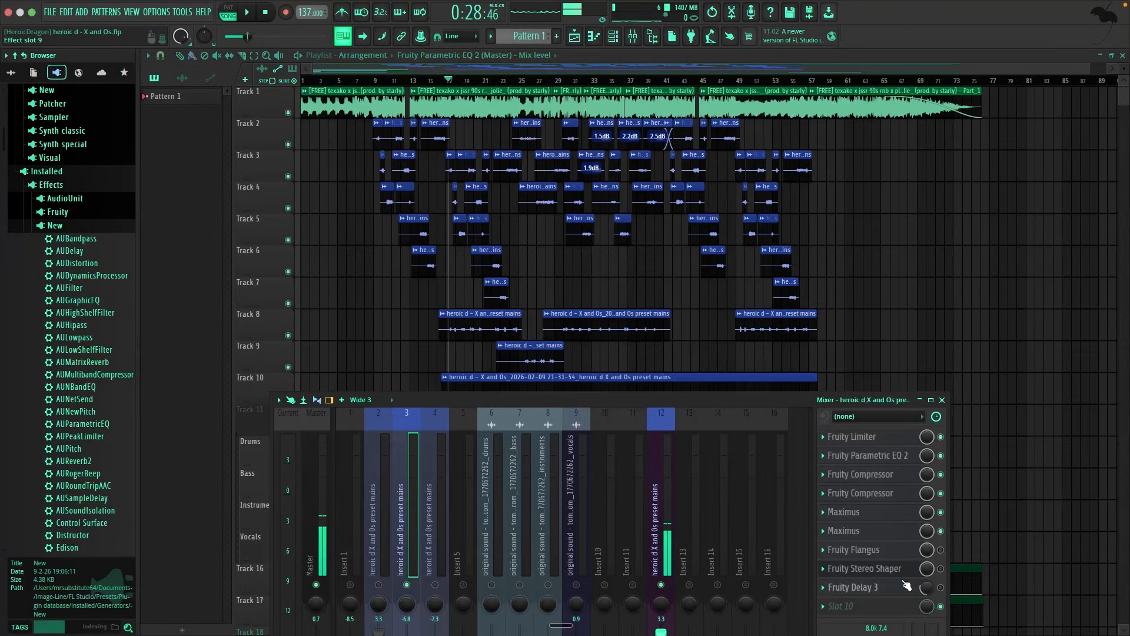
pyautogui.press('space')
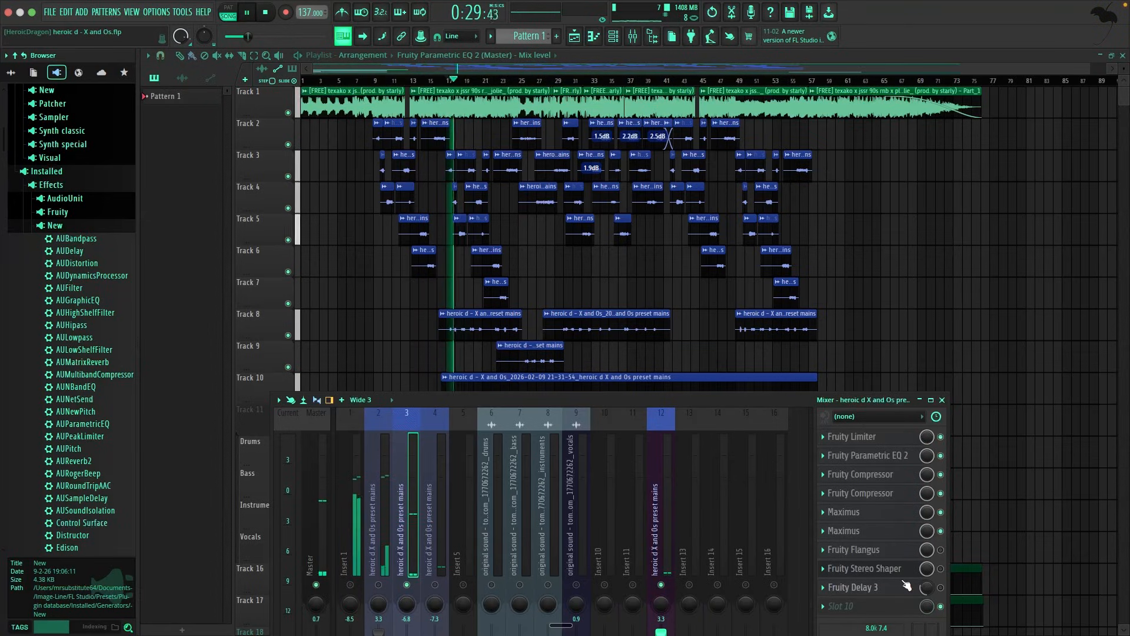
pyautogui.press('space')
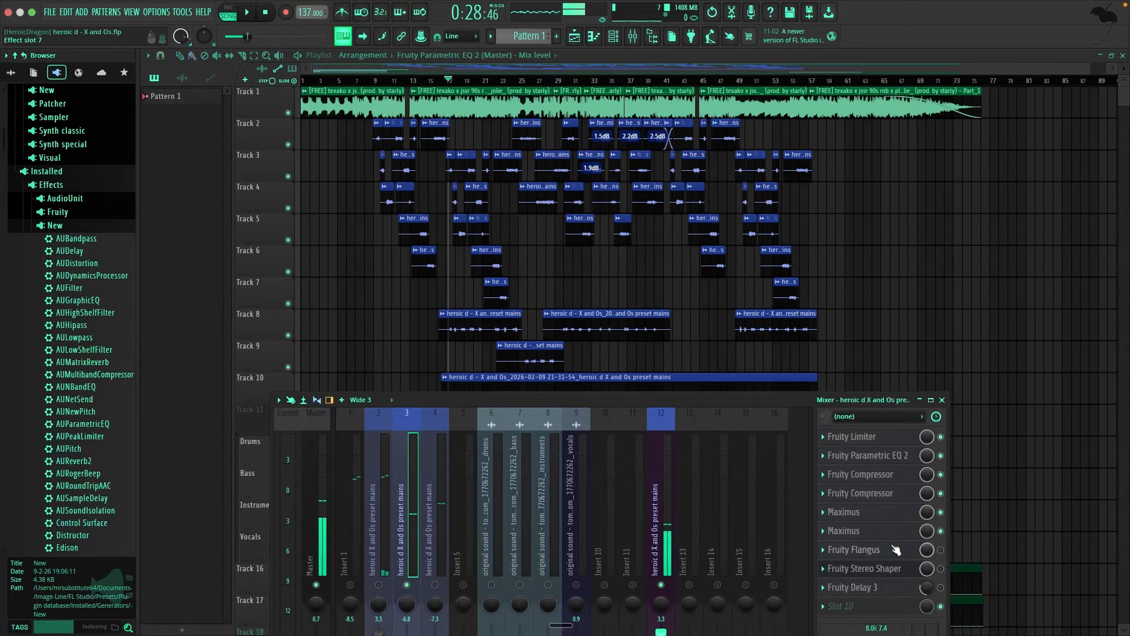
# Step: Re-enable Fruity Flangus, Fruity Stereo Shaper and Fruity Delay 3 on mixer track 3 and play the section
pyautogui.click(890, 549)
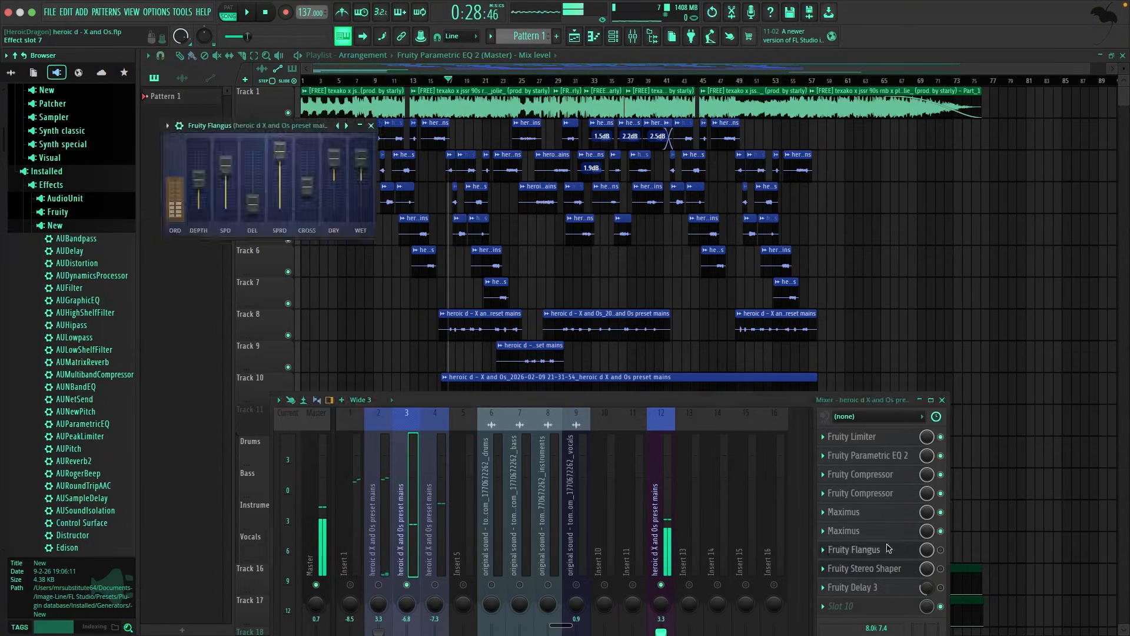
pyautogui.click(940, 550)
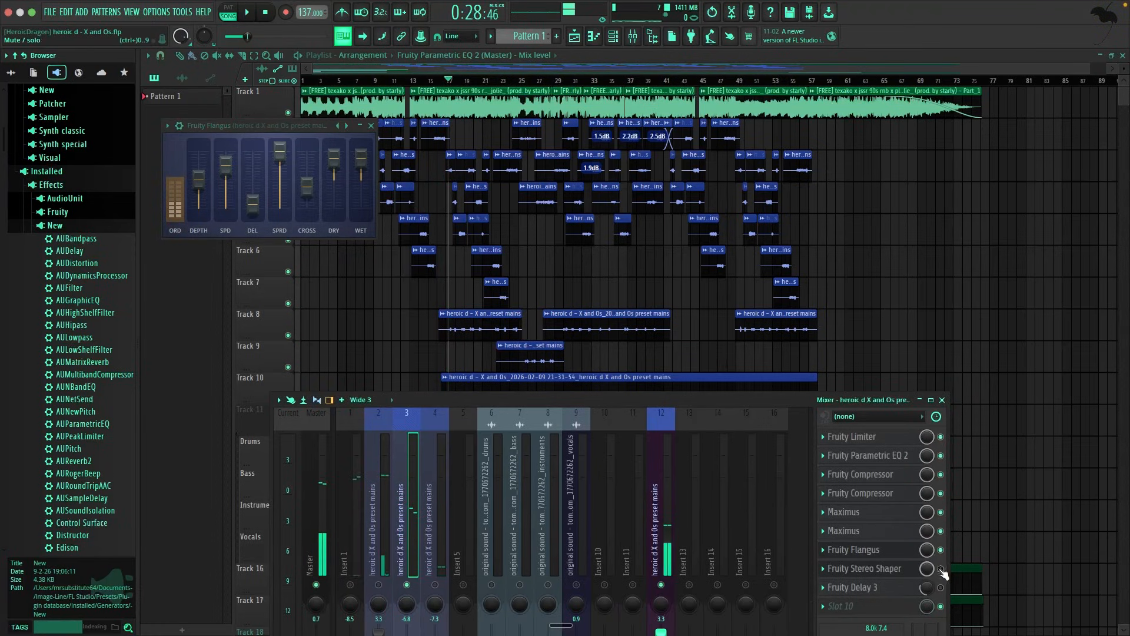
pyautogui.click(899, 569)
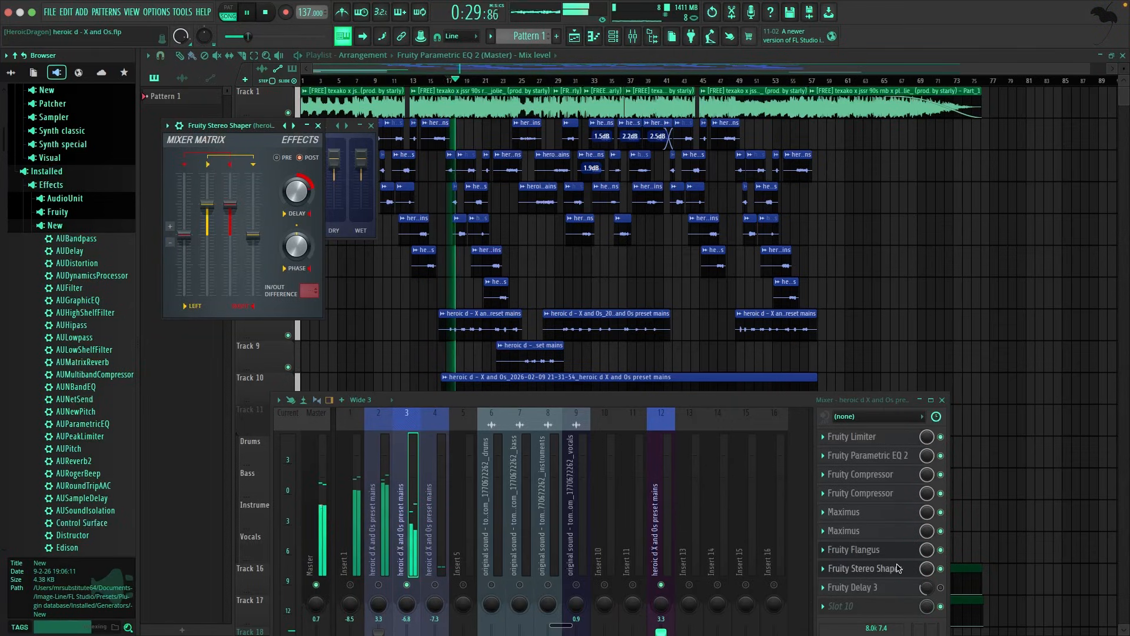
pyautogui.click(944, 587)
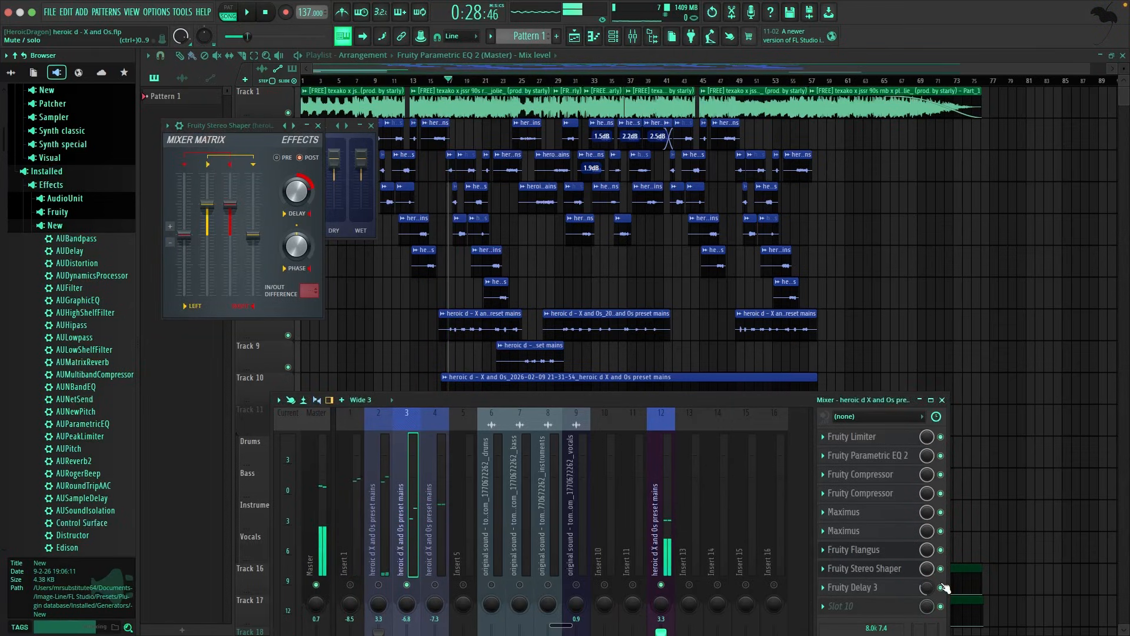
pyautogui.press('space')
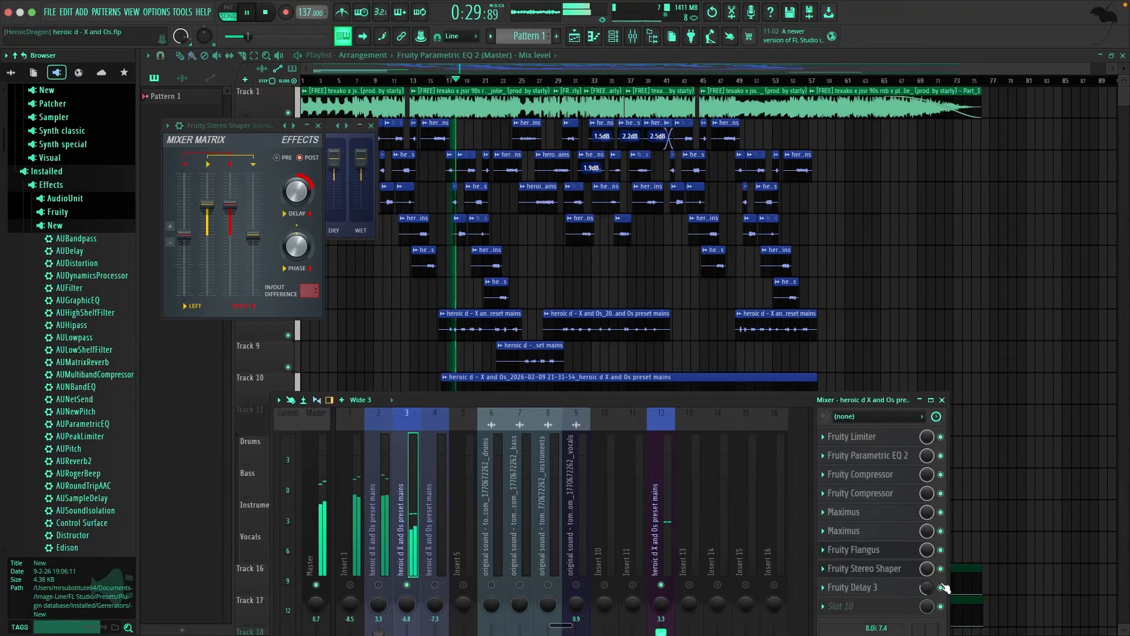
pyautogui.press('space')
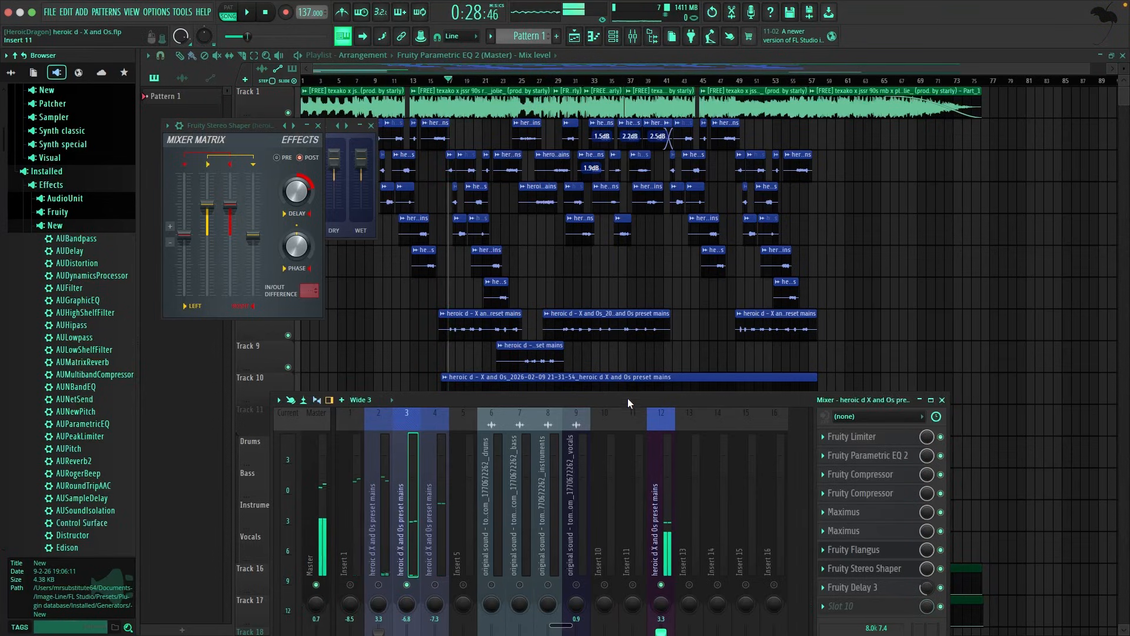
# Step: Unmute all mixer tracks and play the section to hear the full mix
pyautogui.moveTo(628, 399); pyautogui.dragTo(689, 82)
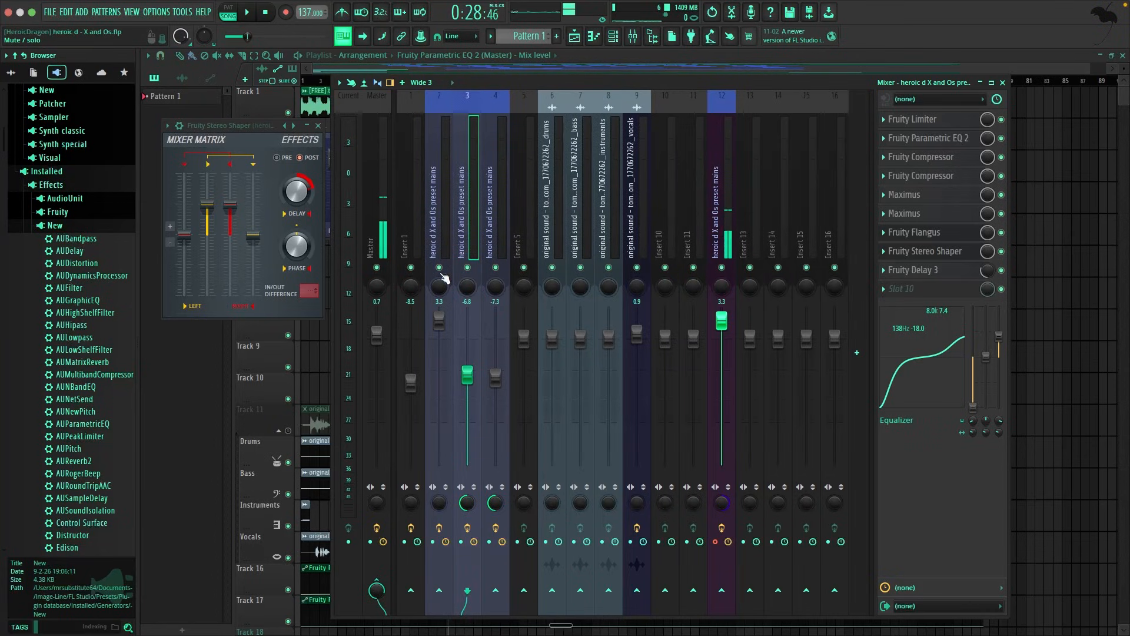
pyautogui.press('space')
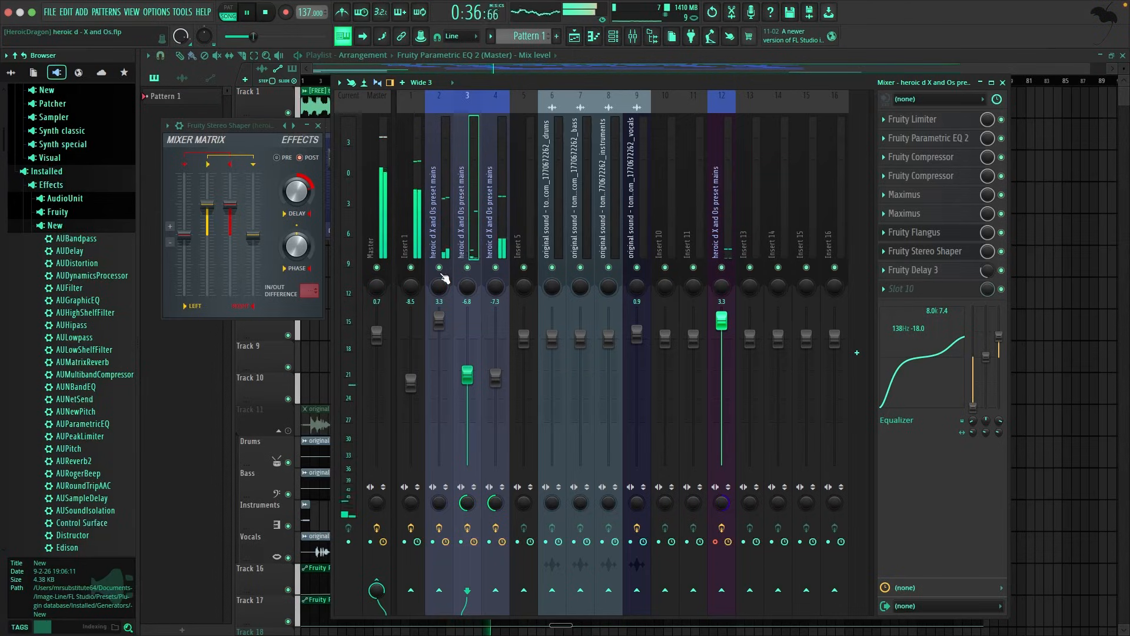
pyautogui.press('space')
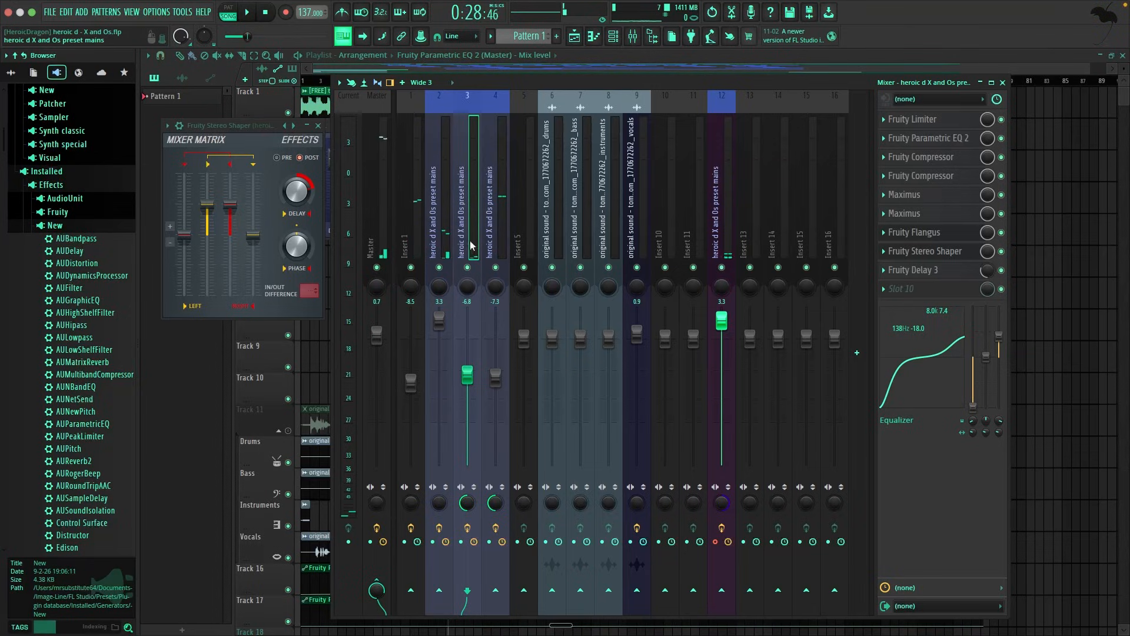
# Step: Solo mixer track 4 together with track 12 and play the section
pyautogui.click(492, 246)
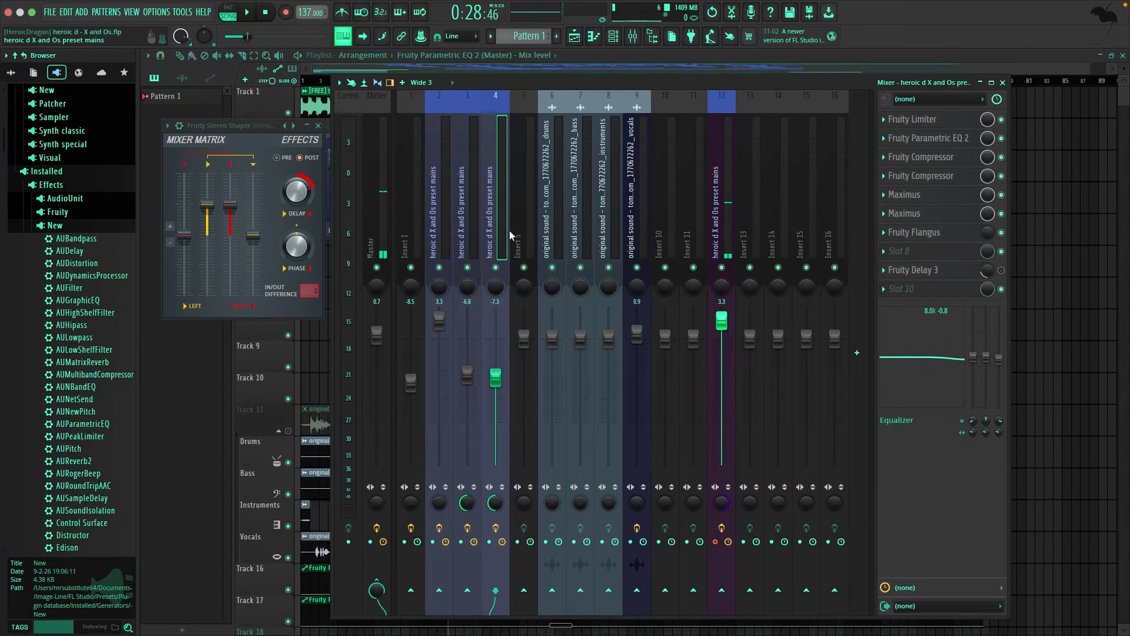
pyautogui.moveTo(471, 79); pyautogui.dragTo(453, 118)
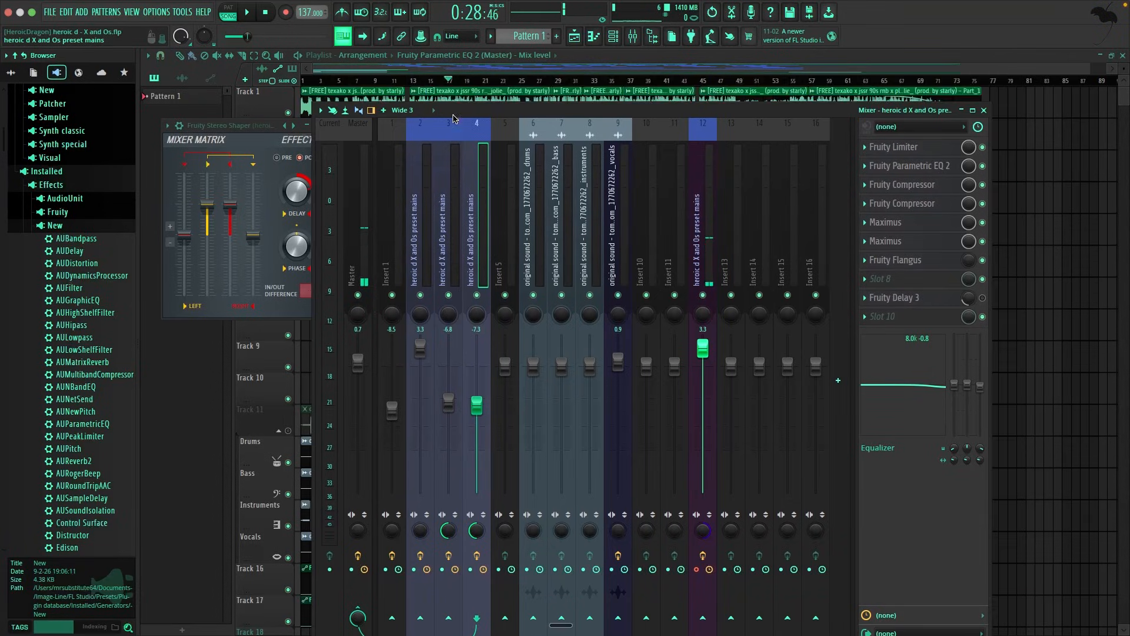
pyautogui.rightClick(476, 295)
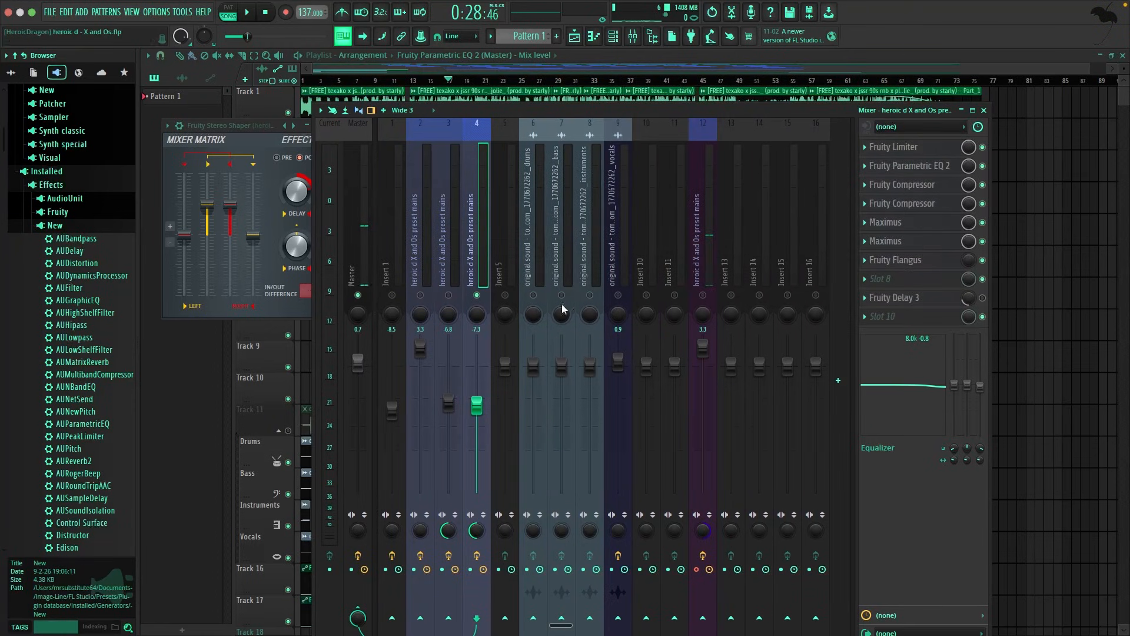
pyautogui.click(703, 295)
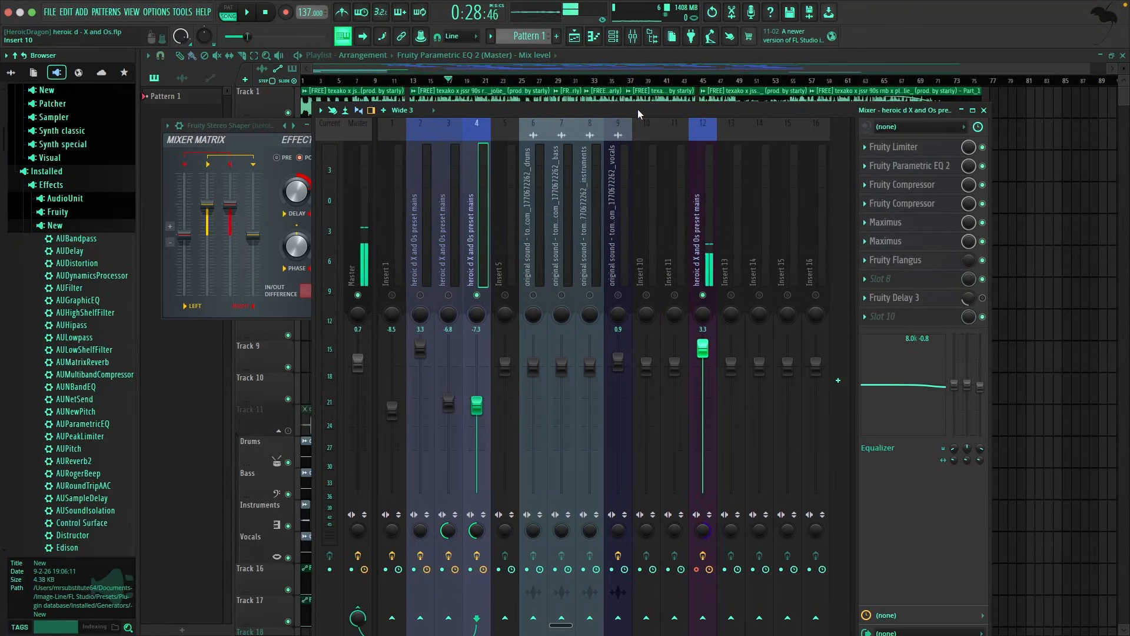
pyautogui.moveTo(638, 108); pyautogui.dragTo(719, 367)
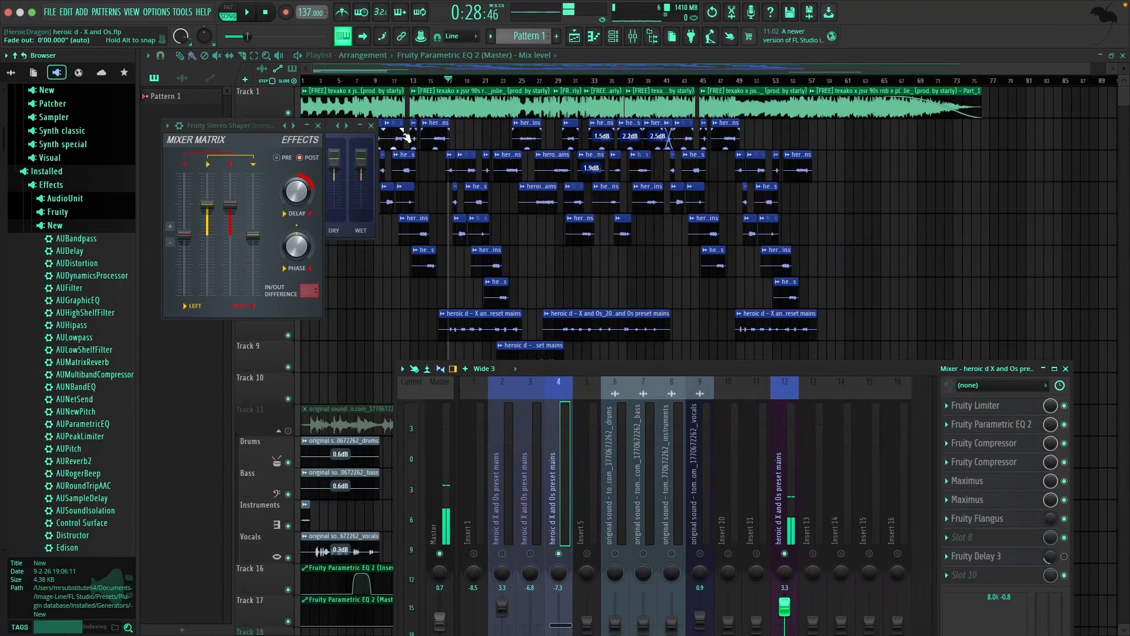
pyautogui.press('space')
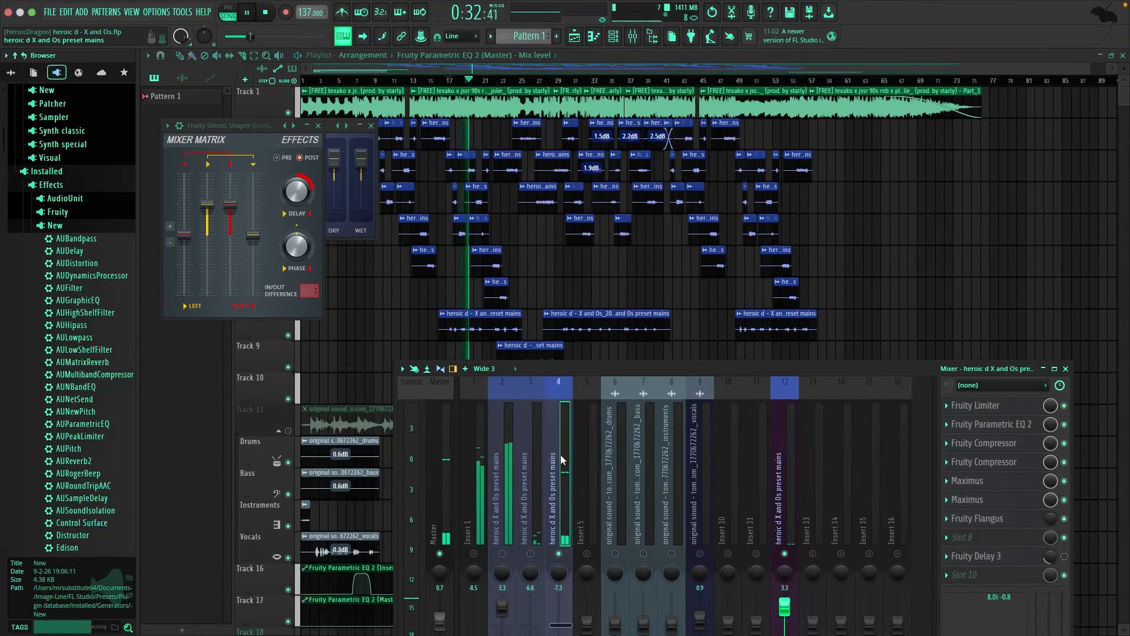
pyautogui.press('space')
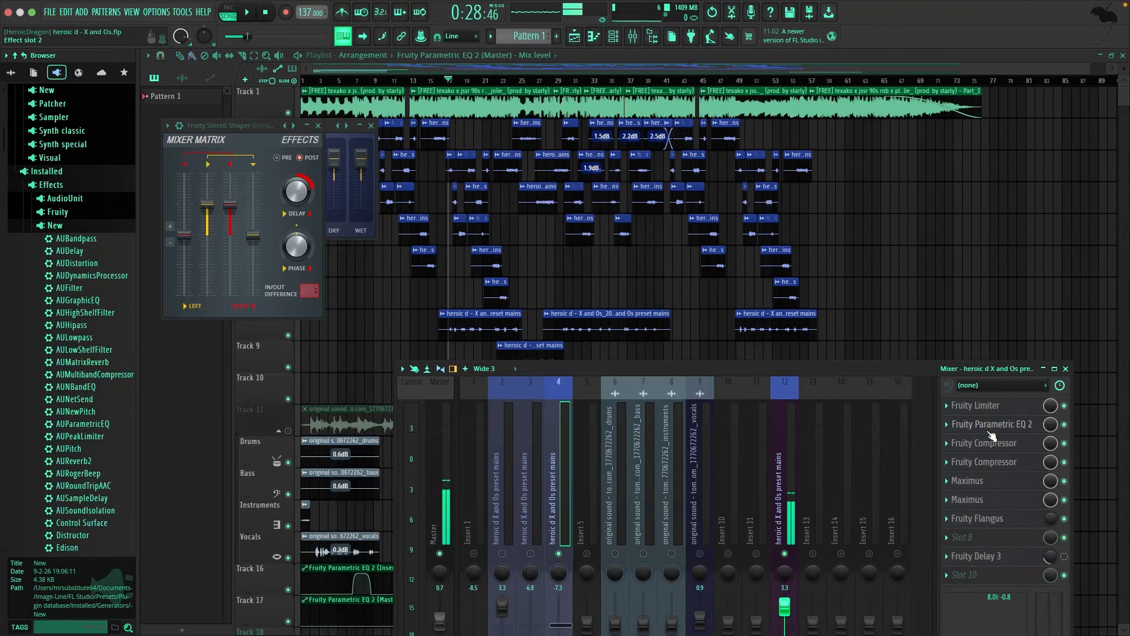
# Step: Review the Fruity Parametric EQ 2 curve on mixer track 4 and close the equalizer
pyautogui.click(989, 432)
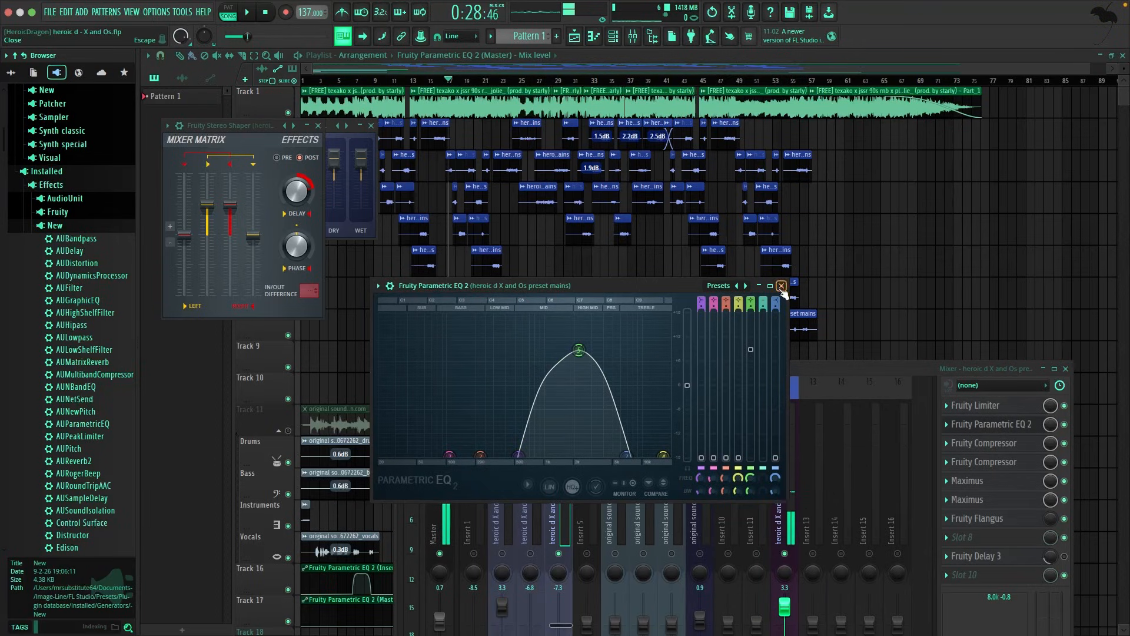
pyautogui.click(781, 286)
# Step: Try the Old Telephone preset in Fruity Parametric EQ 2 on mixer track 12, and undo the preset change
pyautogui.click(781, 481)
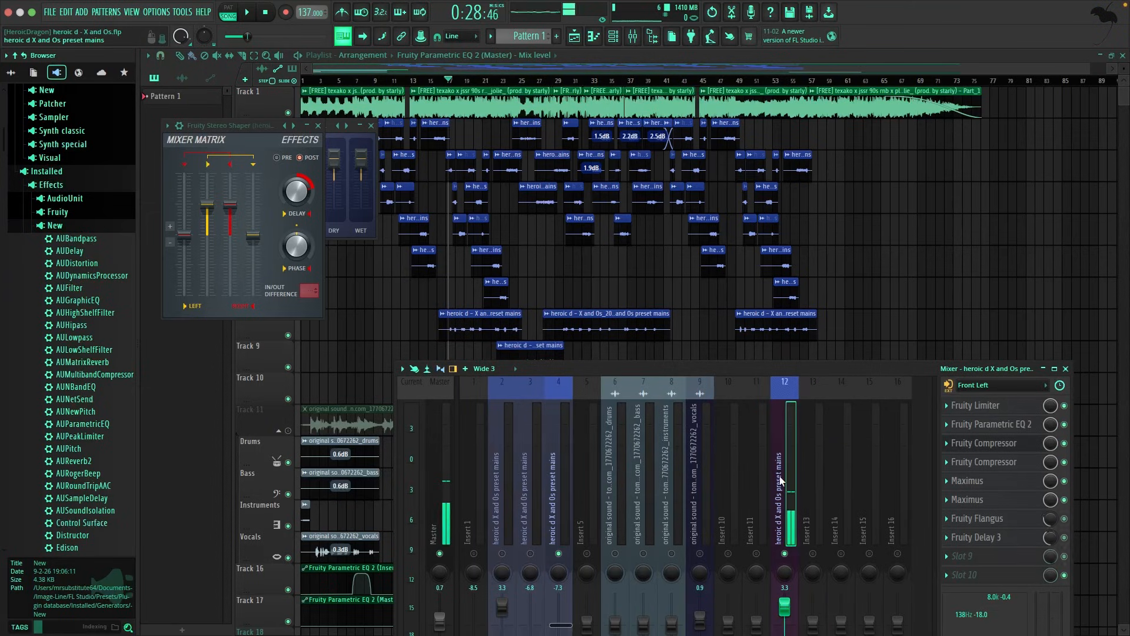
pyautogui.click(1027, 429)
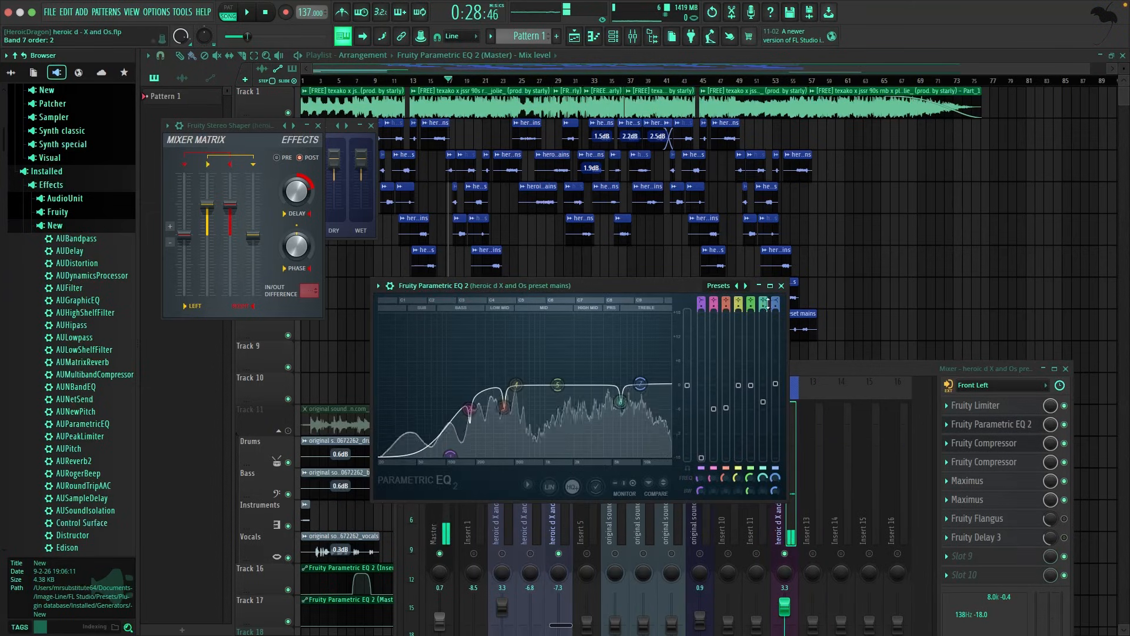
pyautogui.click(710, 288)
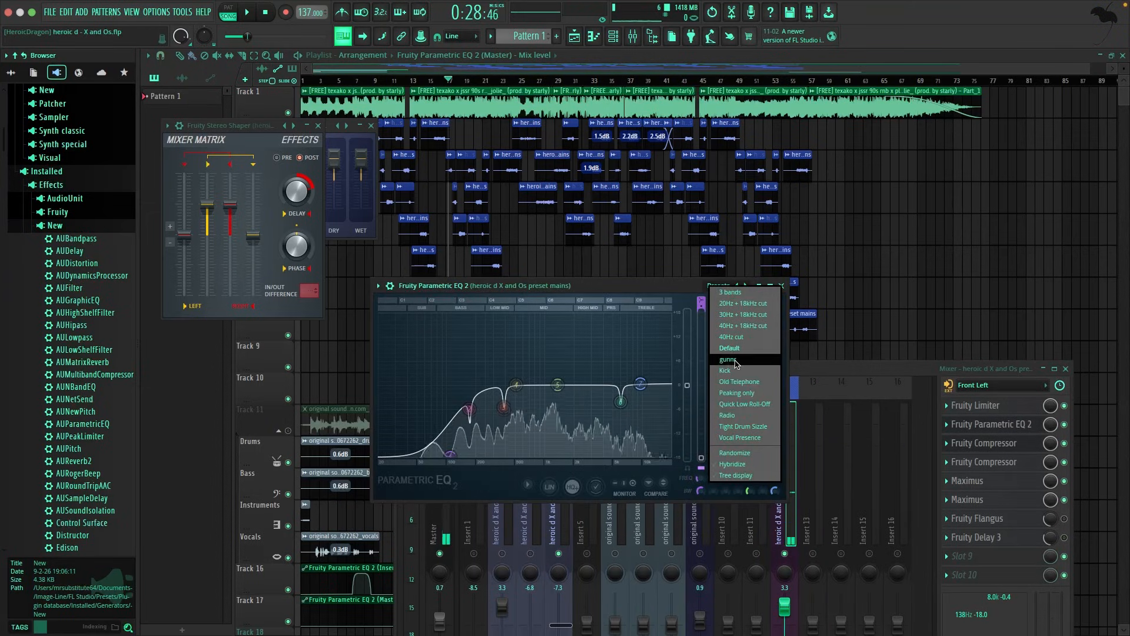
pyautogui.click(733, 382)
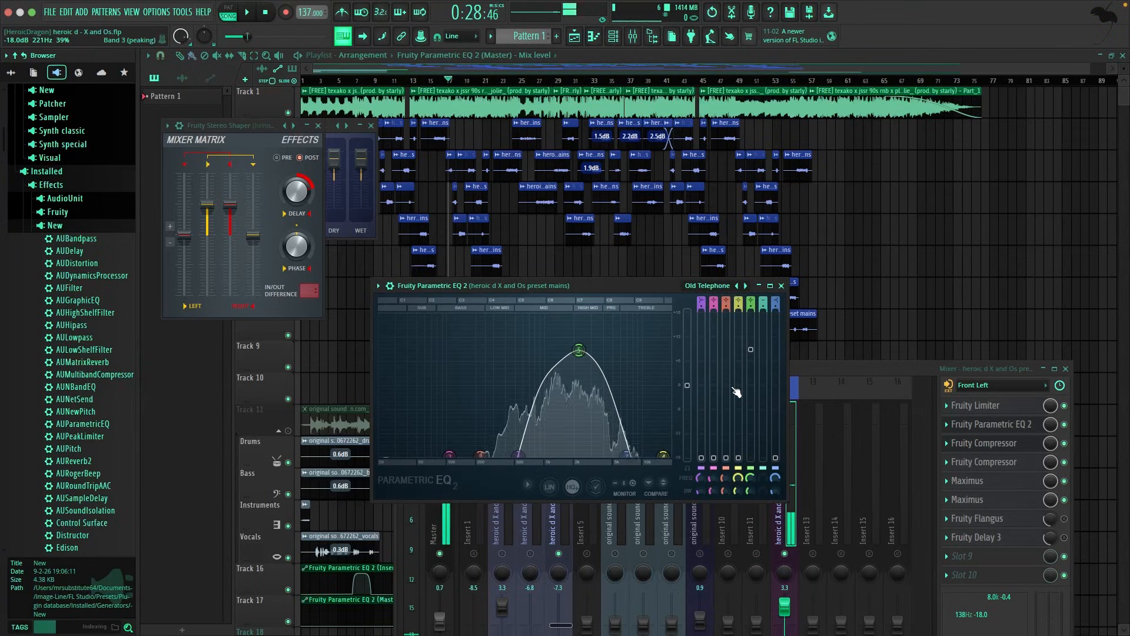
pyautogui.press('super+z')
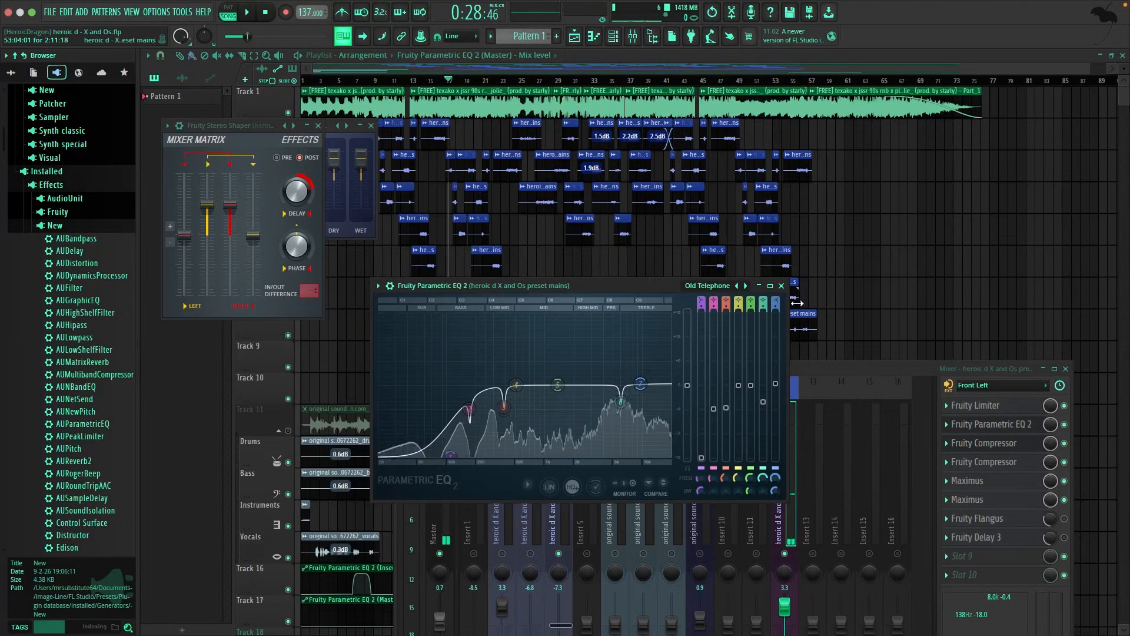
pyautogui.press('Escape')
pyautogui.moveTo(718, 364); pyautogui.dragTo(754, 126)
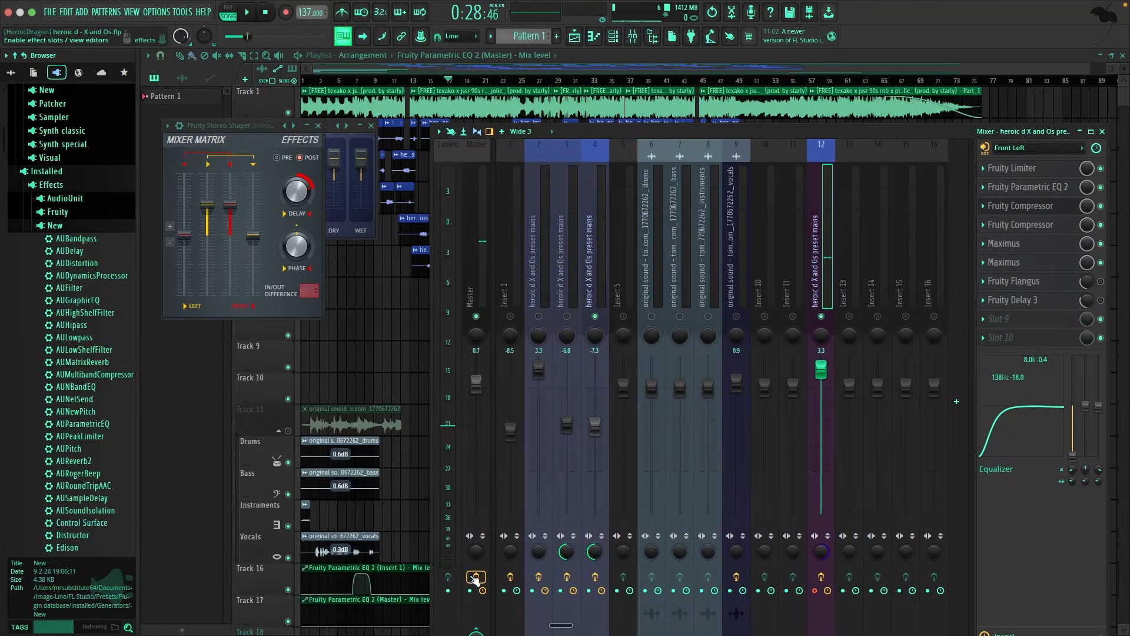
# Step: Close the Fruity Stereo Shaper and the other open plugin window, and return to FL Studio from Meld Studio
pyautogui.click(318, 125)
pyautogui.click(370, 126)
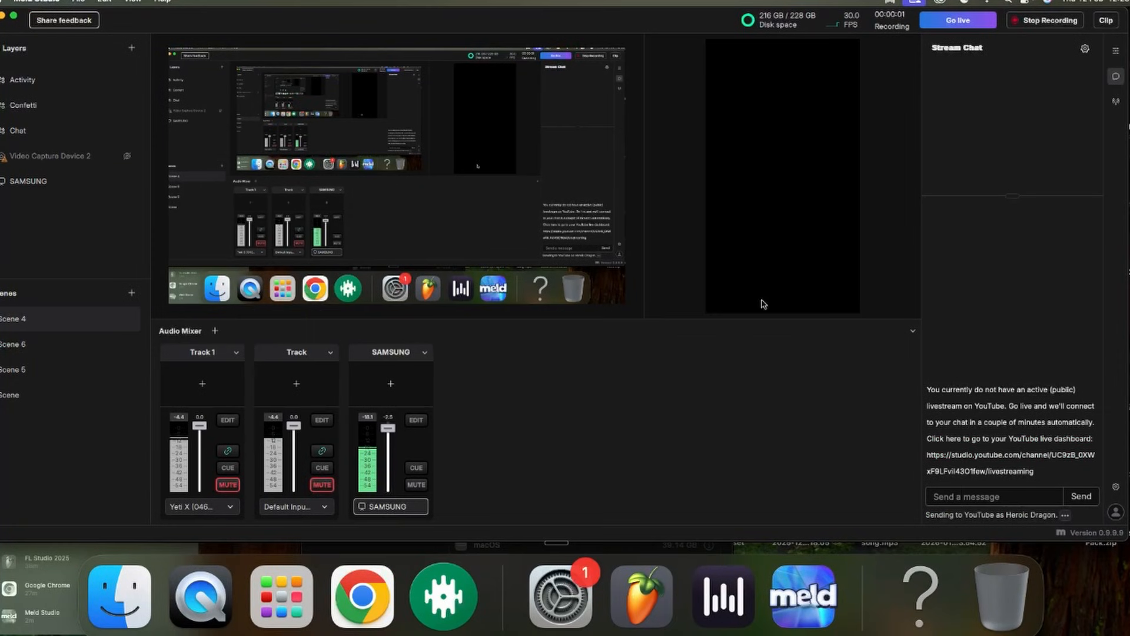
pyautogui.click(642, 596)
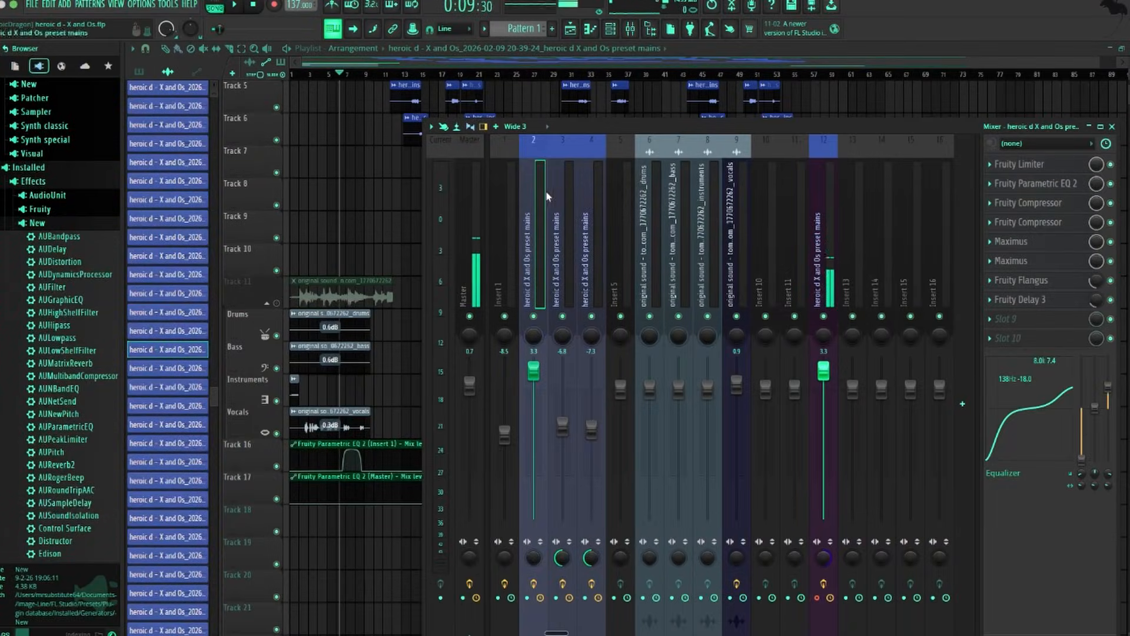
# Step: Select the Master track and play the full mix with its effects bypassed, and again with them enabled
pyautogui.click(474, 208)
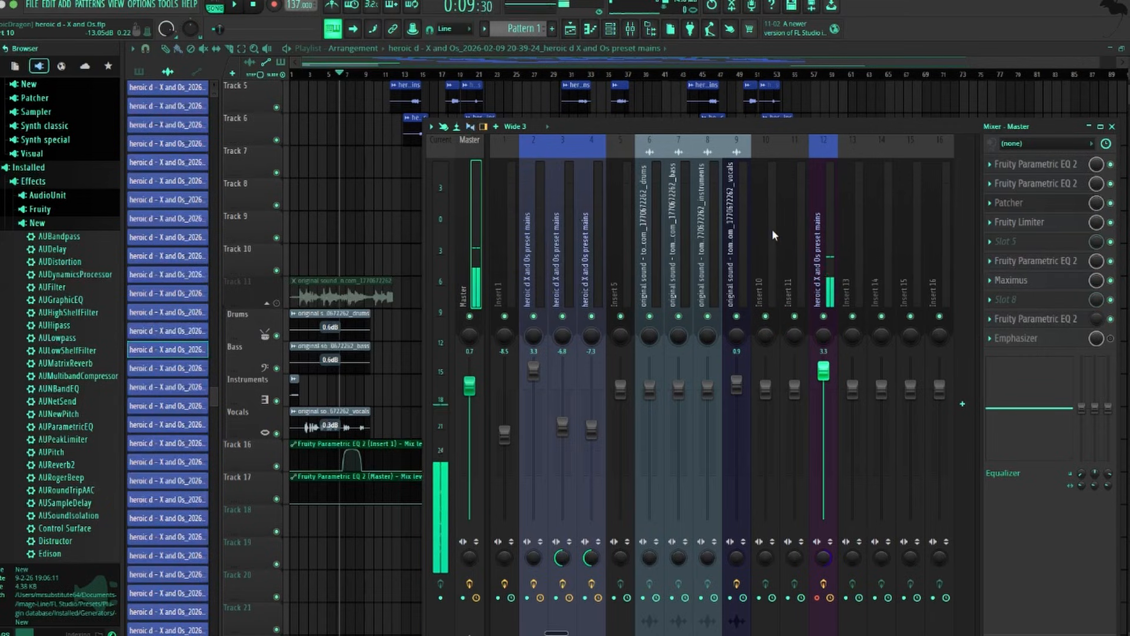
pyautogui.scroll(4, 392, 212)
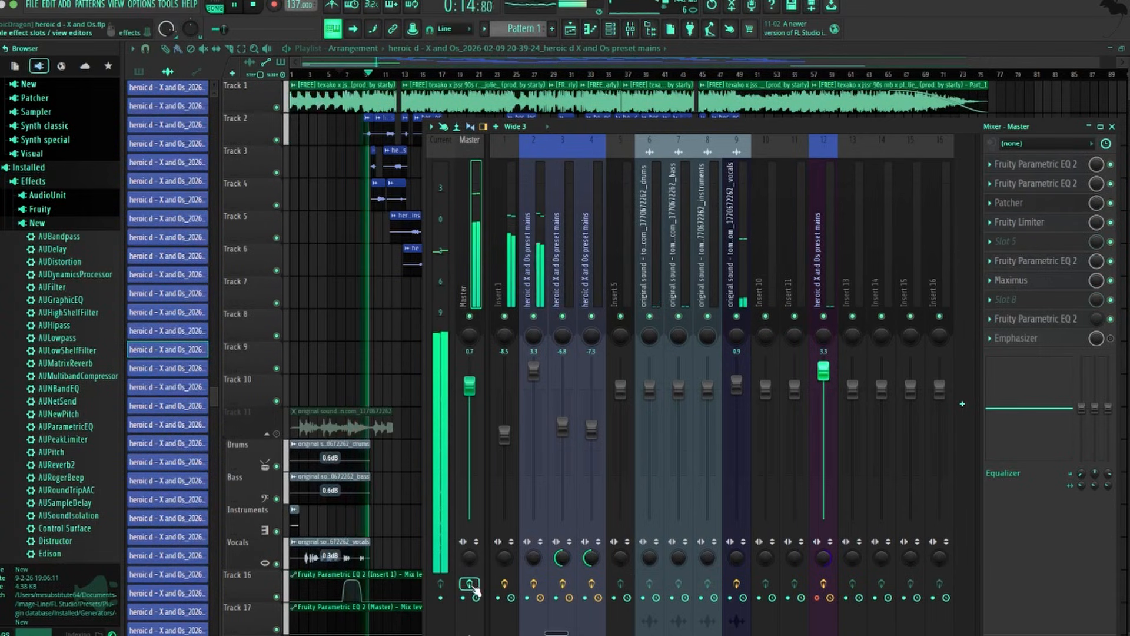
pyautogui.press('space')
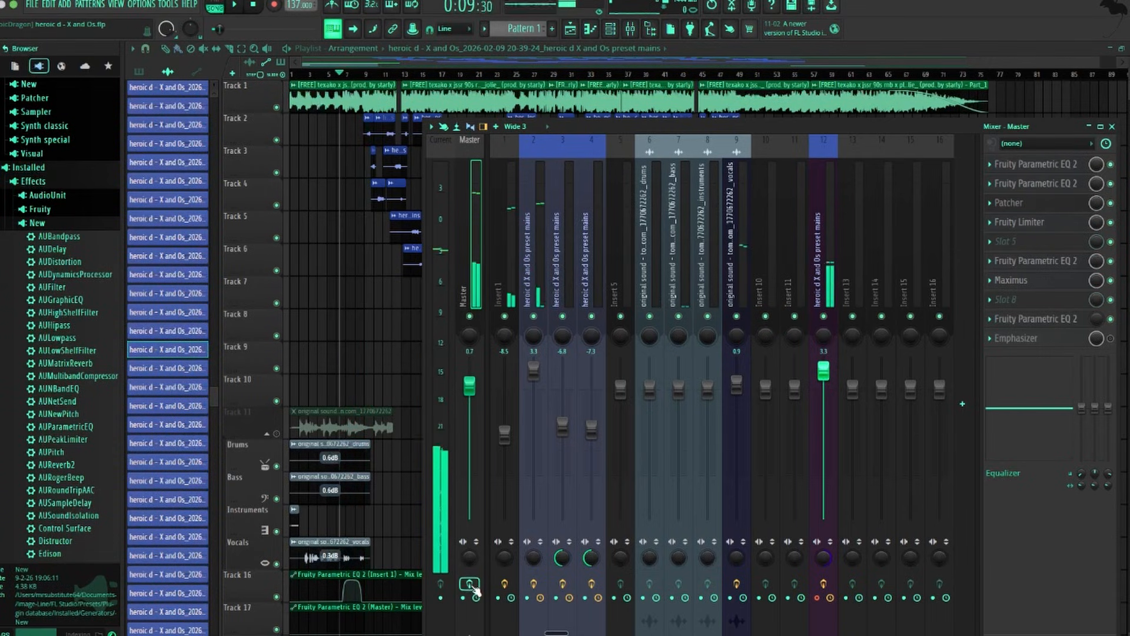
pyautogui.press('space')
pyautogui.press('F9')
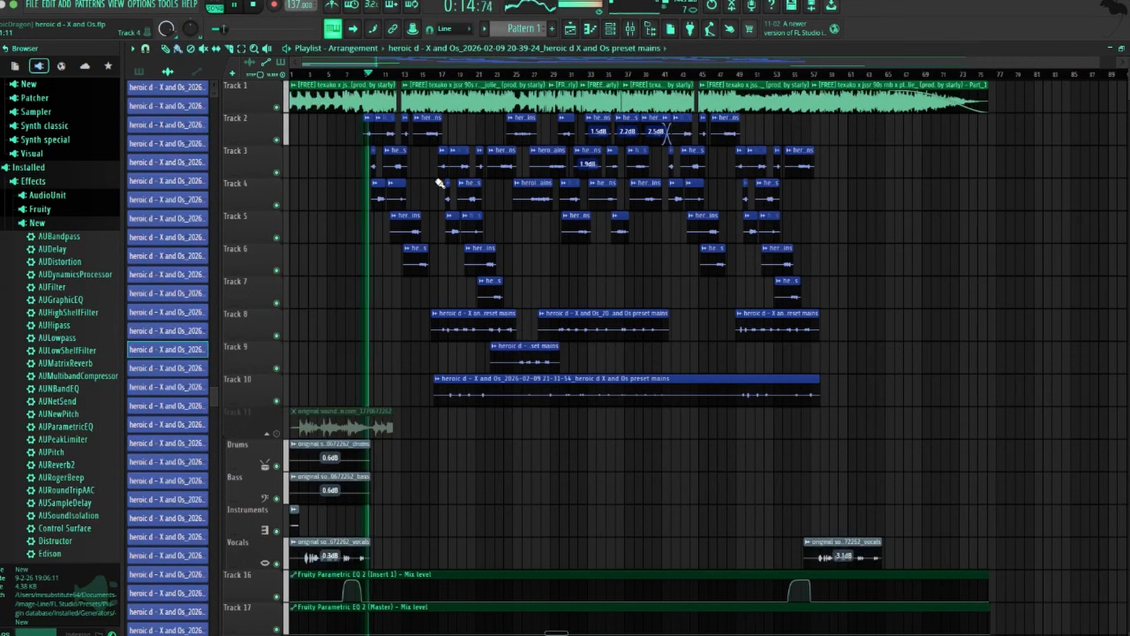
pyautogui.press('F9')
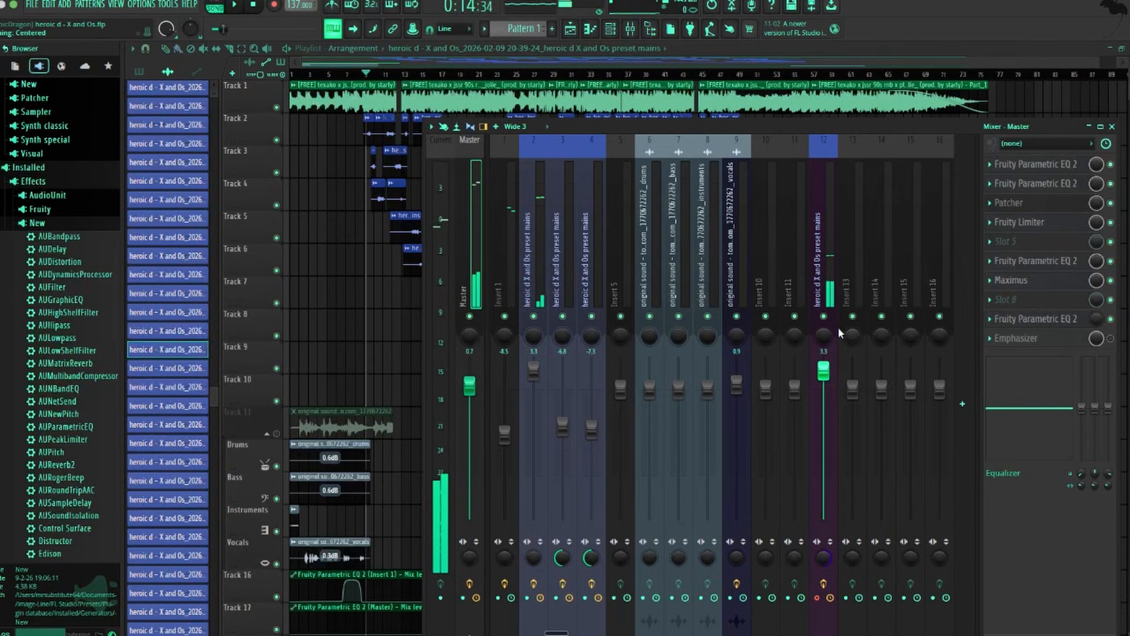
# Step: Check the running recording in Meld Studio and switch back to FL Studio
pyautogui.click(806, 612)
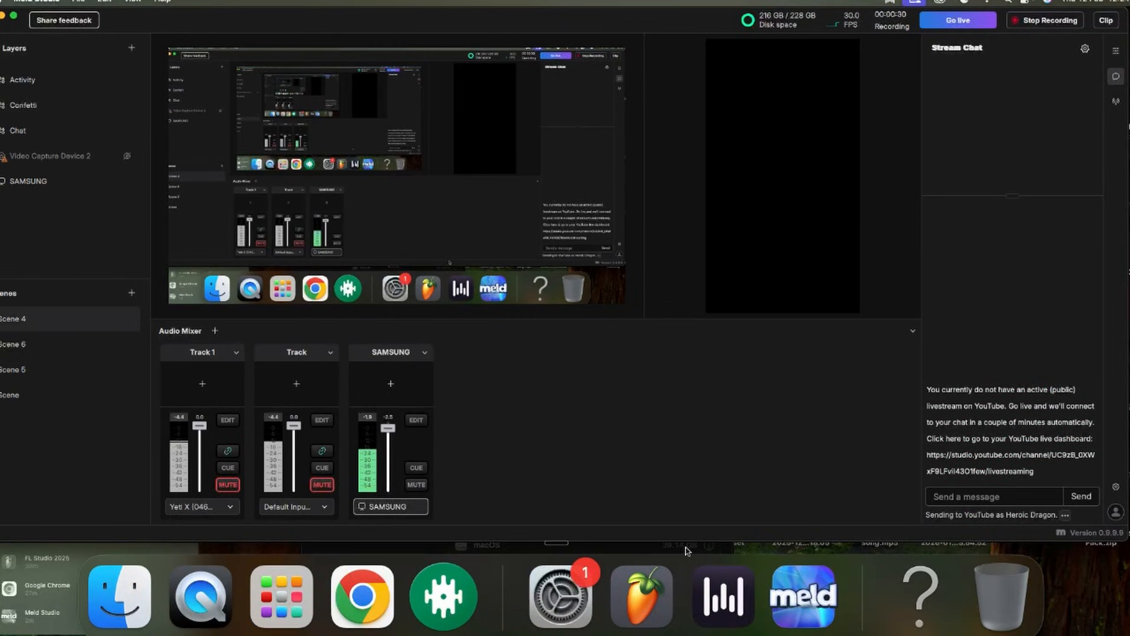
pyautogui.click(641, 595)
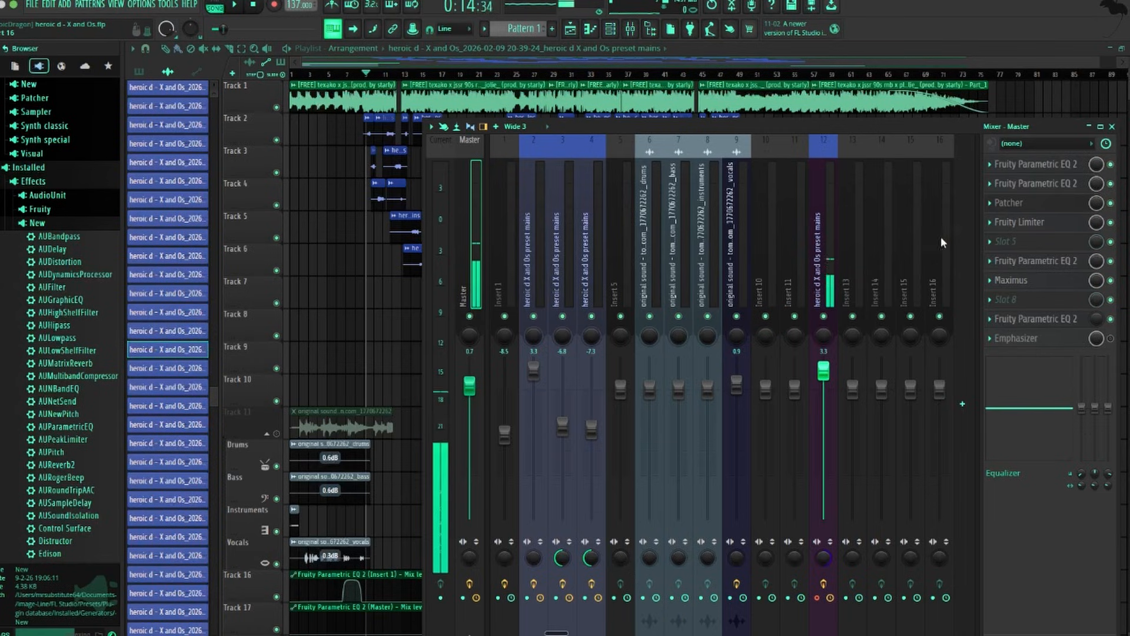
# Step: Review the Master track's Fruity Parametric EQ 2 instances, Patcher mid/side chain and Fruity Limiter, closing the limiter and the slot 6 equalizer
pyautogui.click(1033, 165)
pyautogui.click(1014, 185)
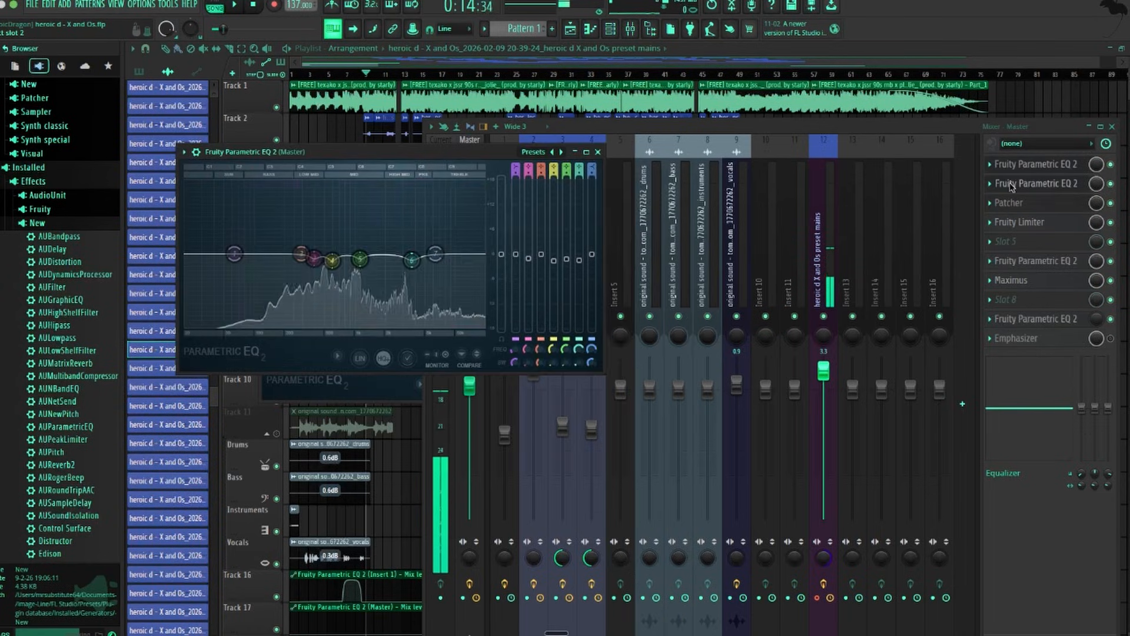
pyautogui.click(1012, 201)
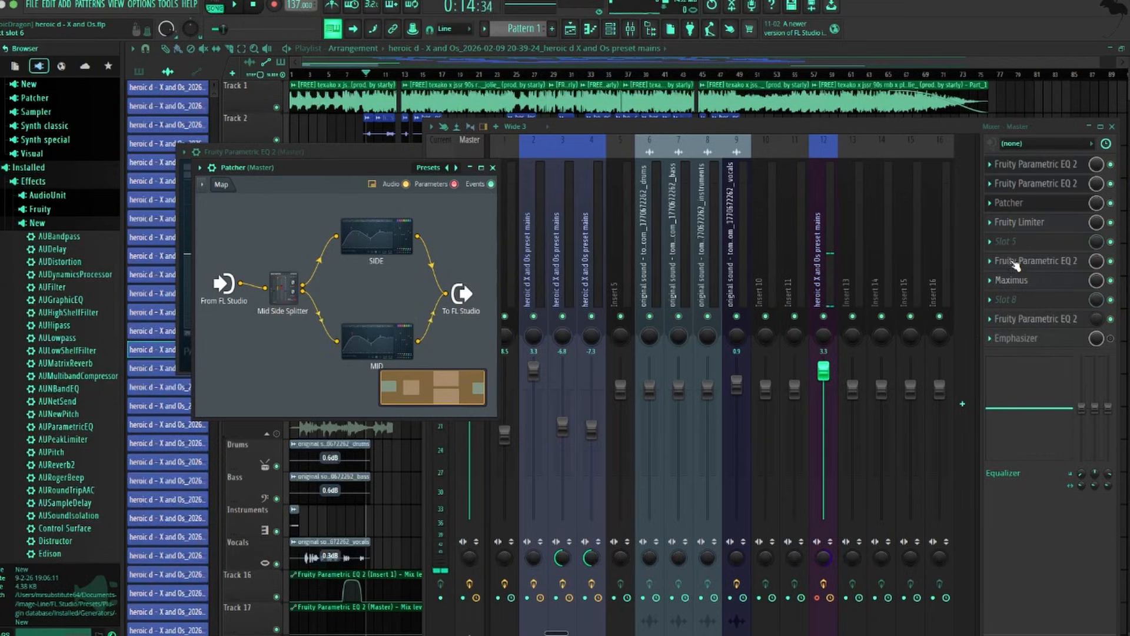
pyautogui.click(1021, 222)
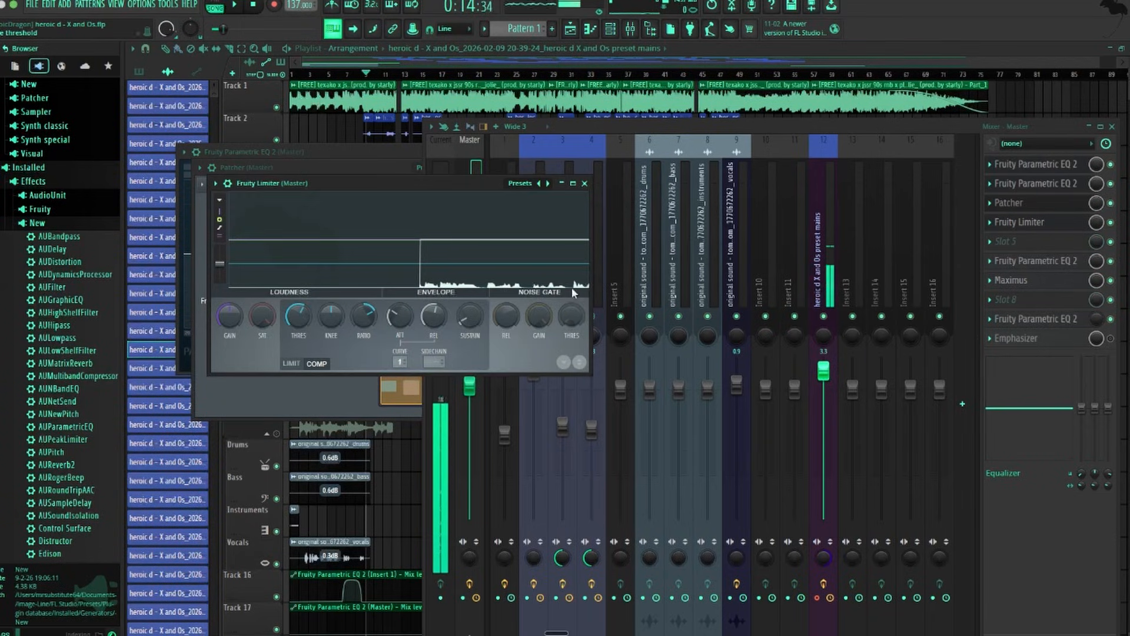
pyautogui.click(585, 184)
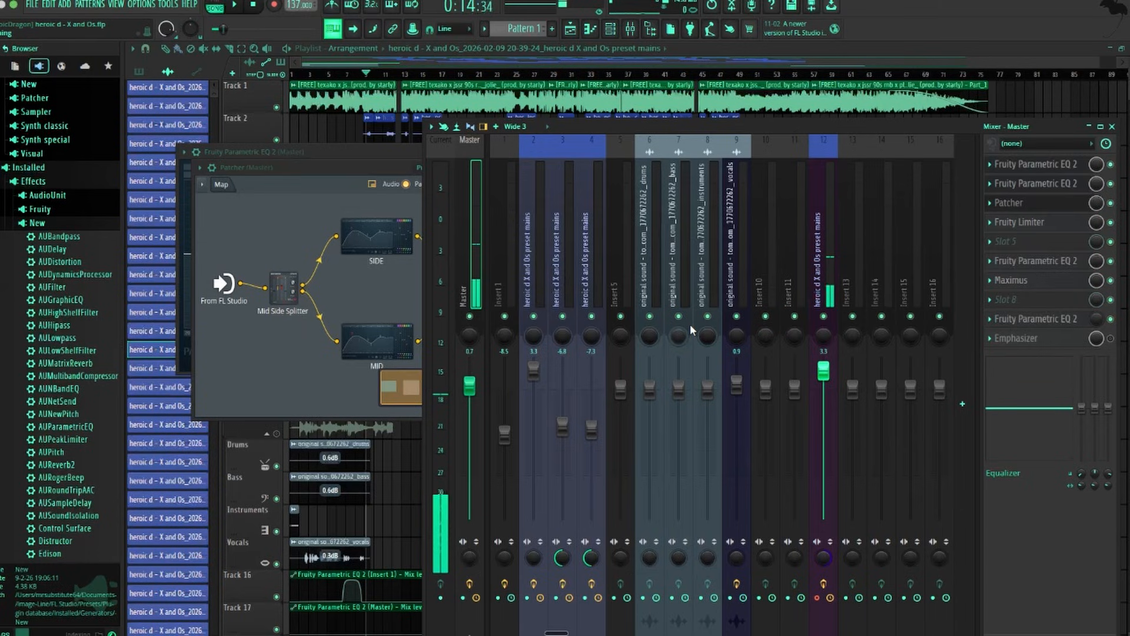
pyautogui.click(1026, 261)
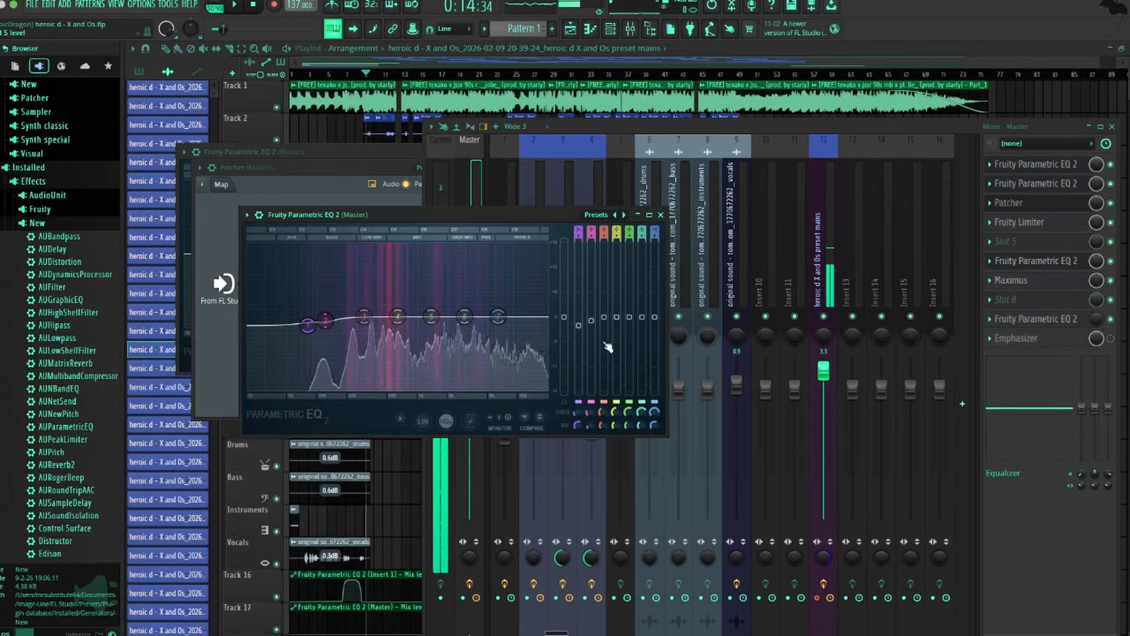
pyautogui.click(661, 215)
# Step: Review the low, high and master bands and the preset list of Maximus on the Master track, and close Maximus
pyautogui.click(1035, 281)
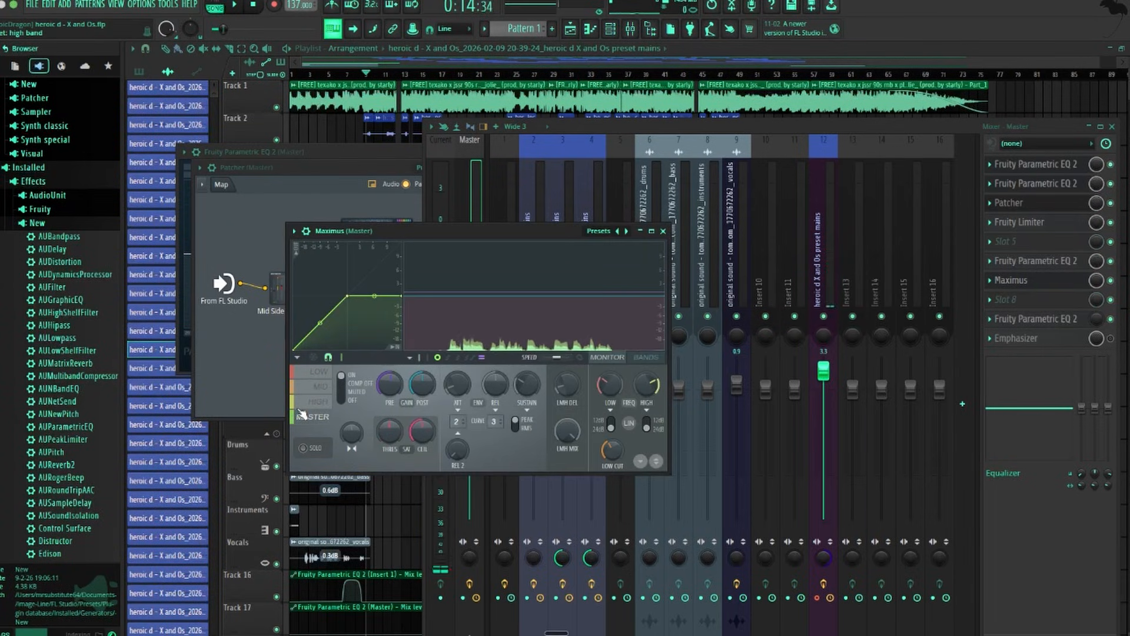
pyautogui.click(312, 372)
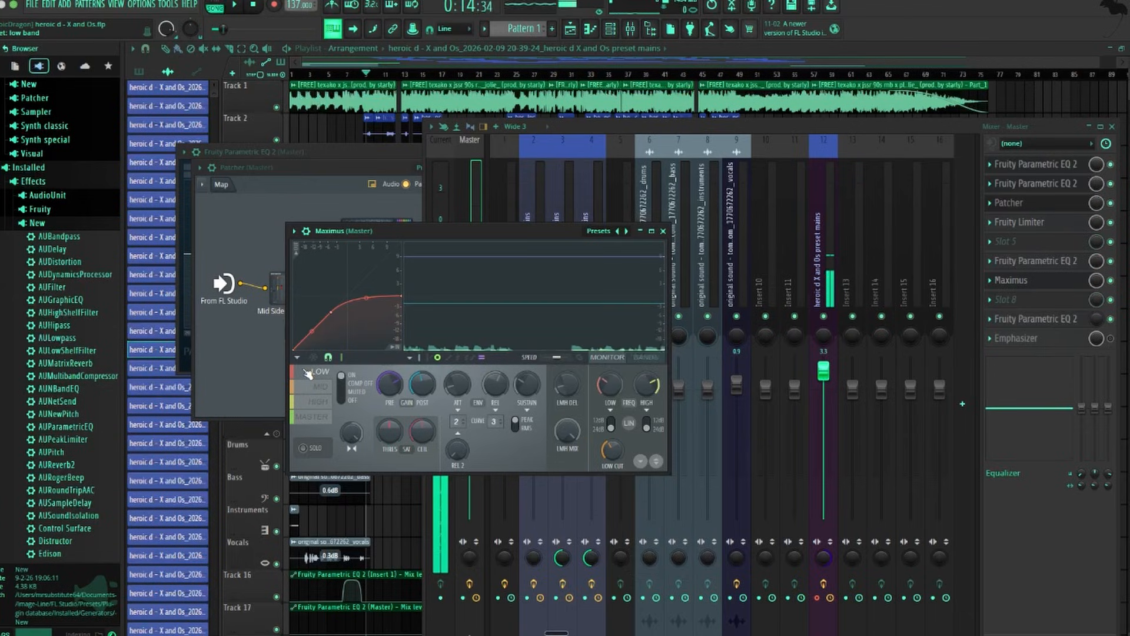
pyautogui.click(313, 401)
pyautogui.click(309, 415)
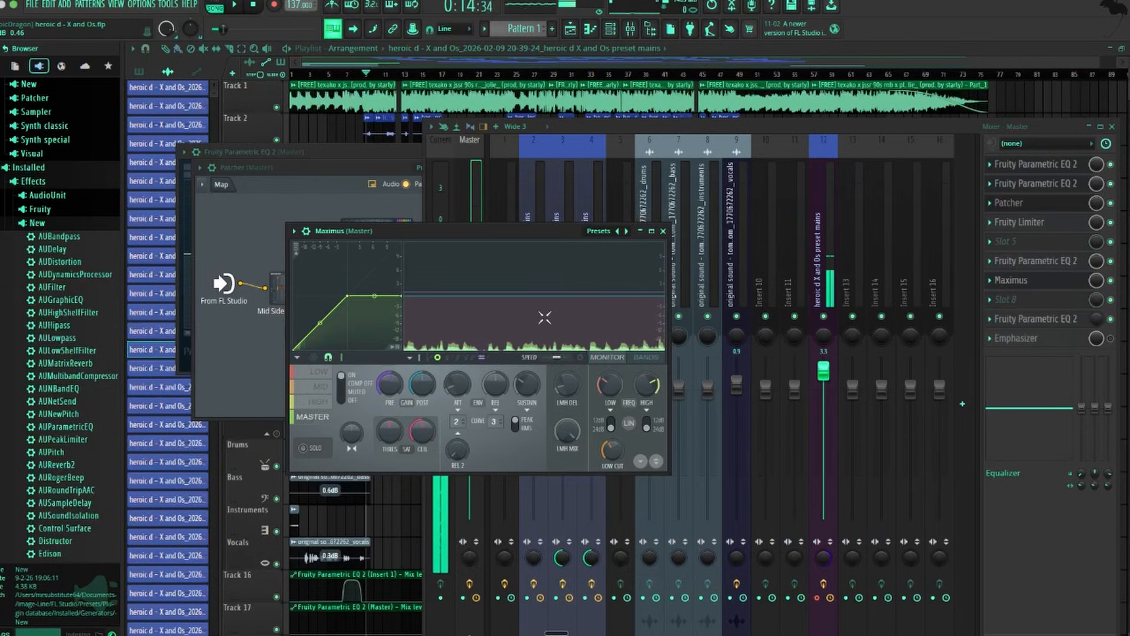
pyautogui.click(598, 231)
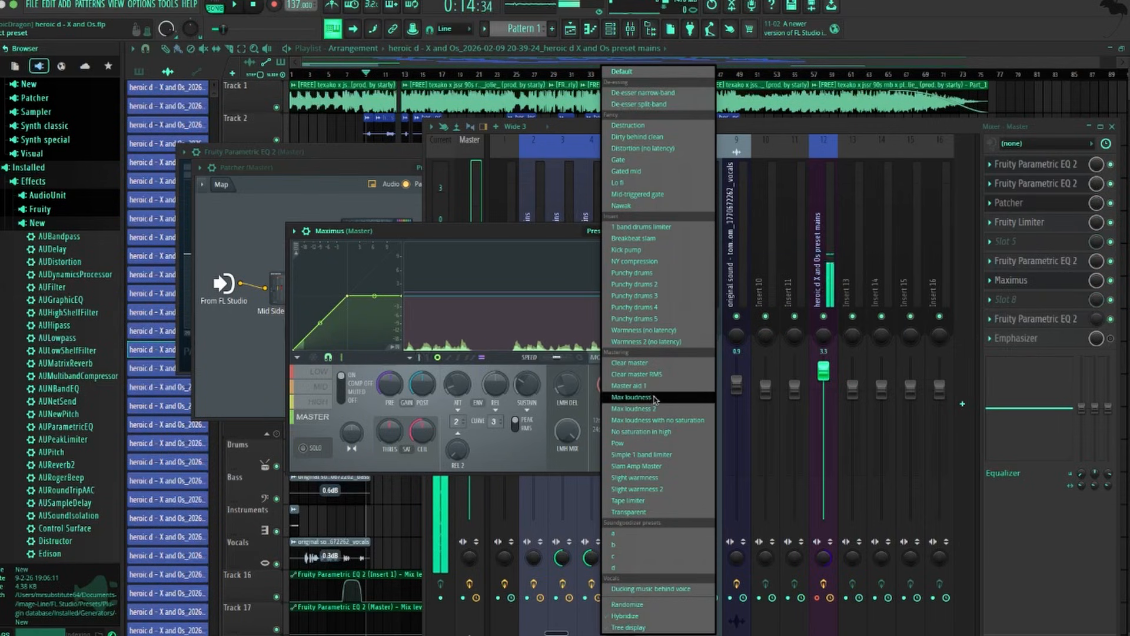
pyautogui.click(490, 233)
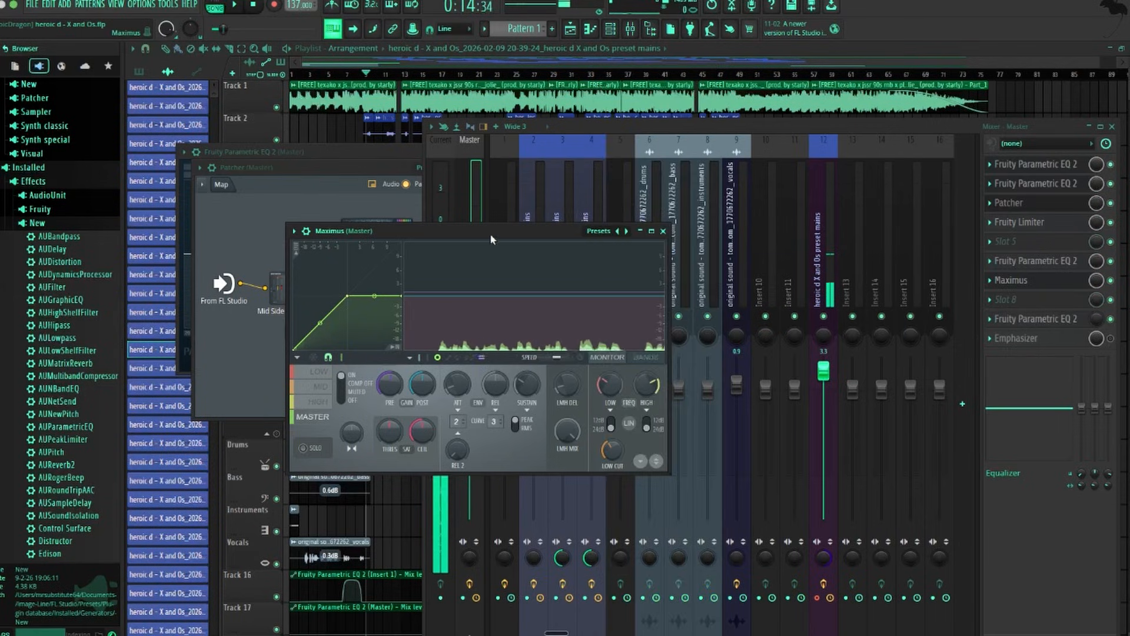
pyautogui.click(669, 230)
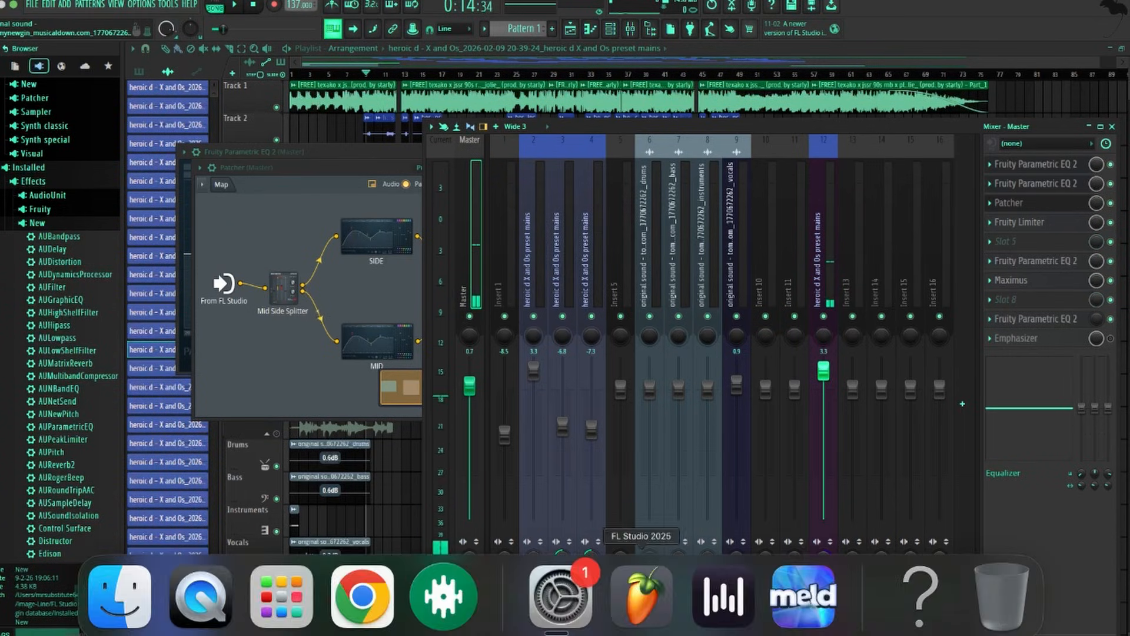
# Step: Look at the recording status in Meld Studio and return to FL Studio
pyautogui.click(793, 603)
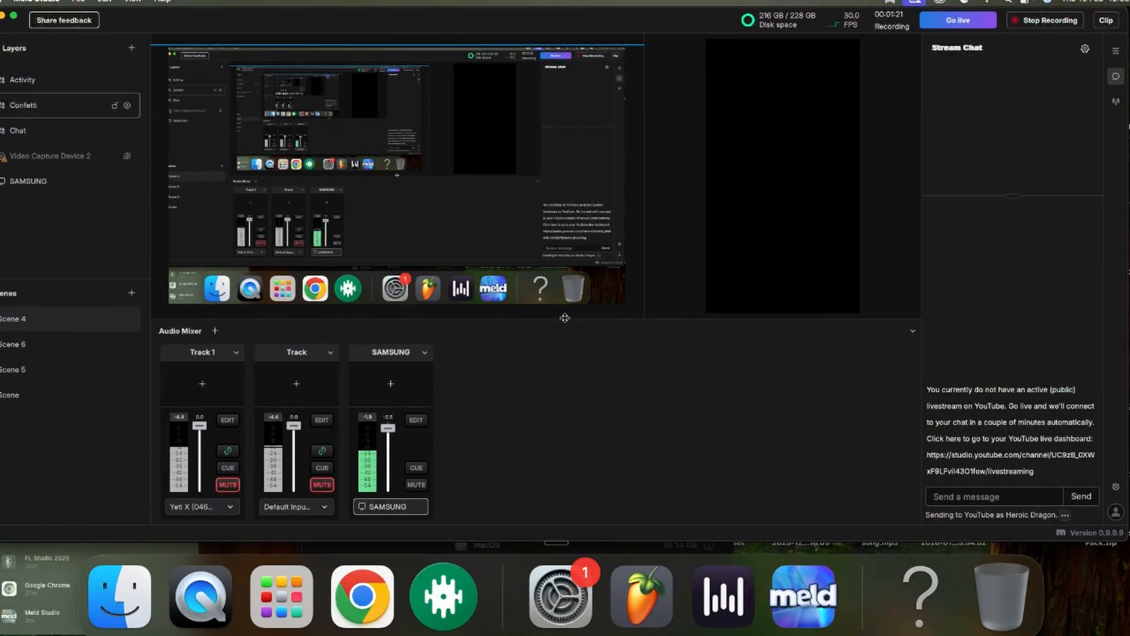
pyautogui.click(642, 596)
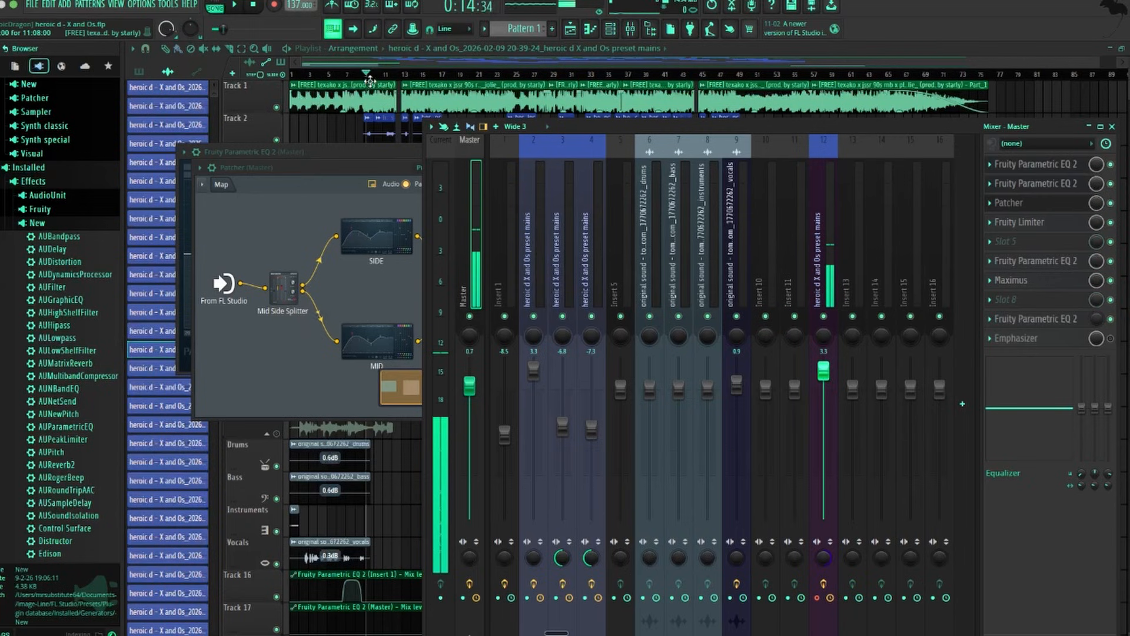
# Step: Move the playhead back to 0:09:41, play the full mix from there, and reopen the mixer
pyautogui.moveTo(370, 80); pyautogui.dragTo(346, 88)
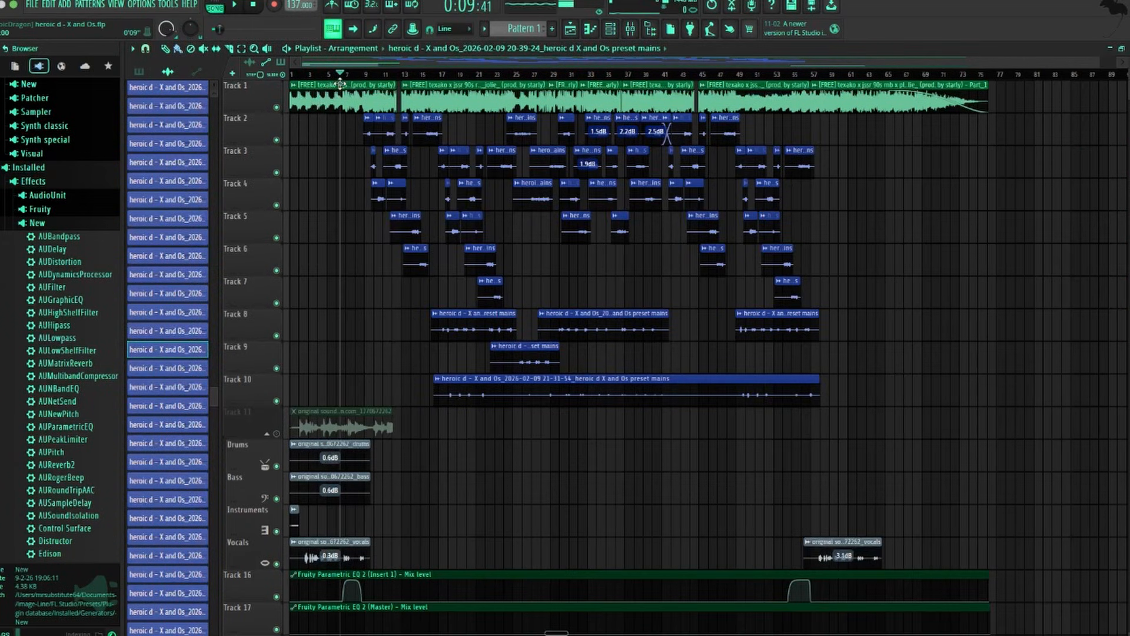
pyautogui.press('space')
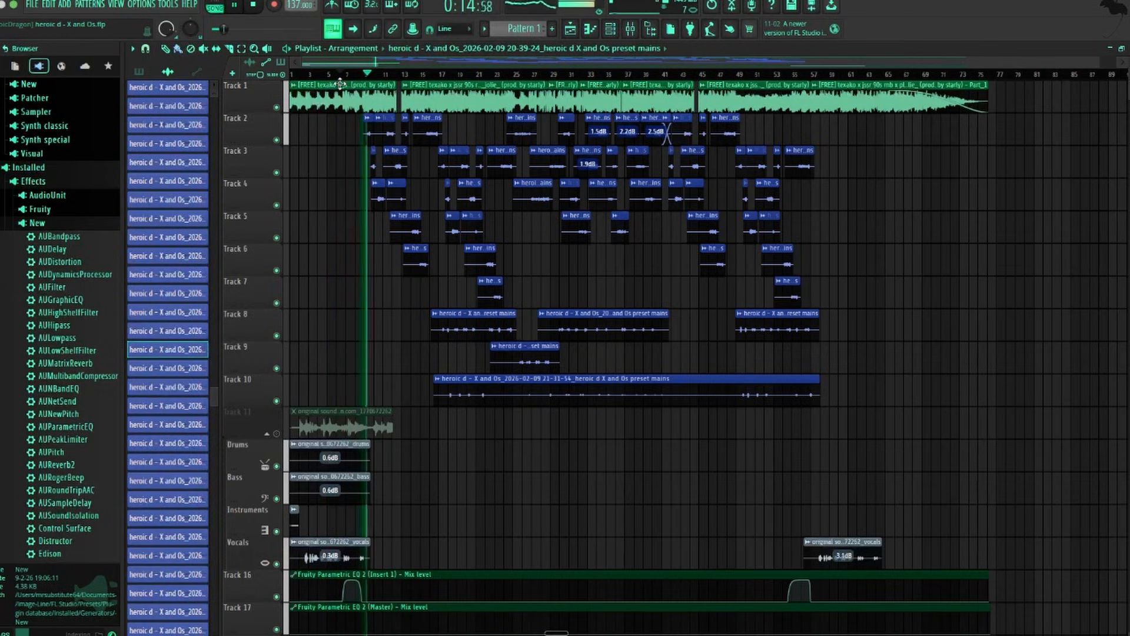
pyautogui.press('space')
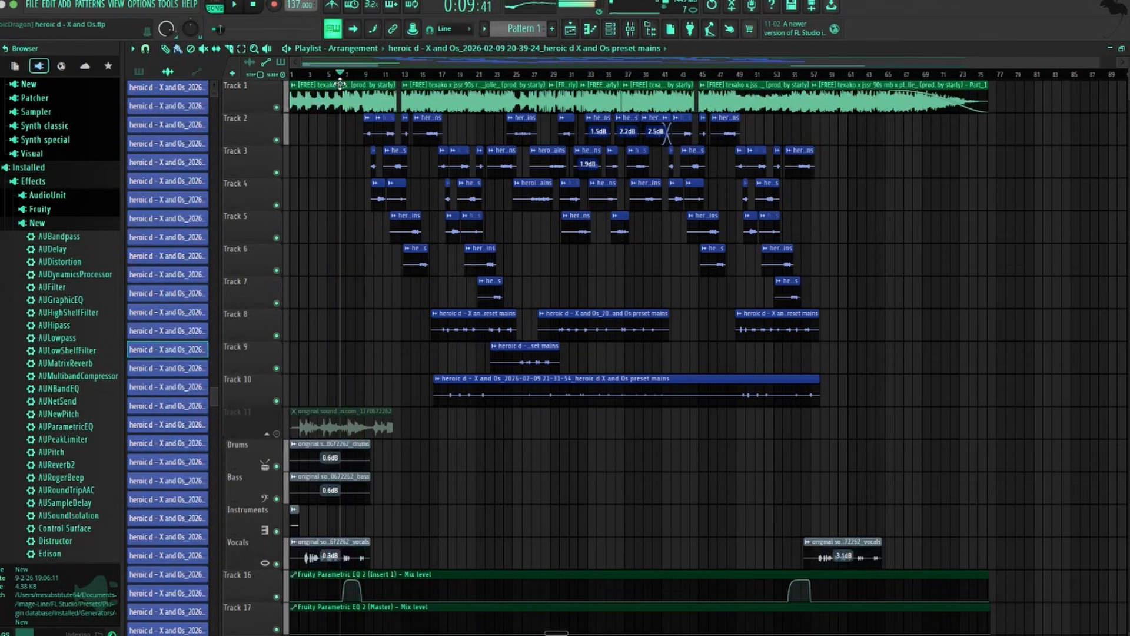
pyautogui.click(610, 29)
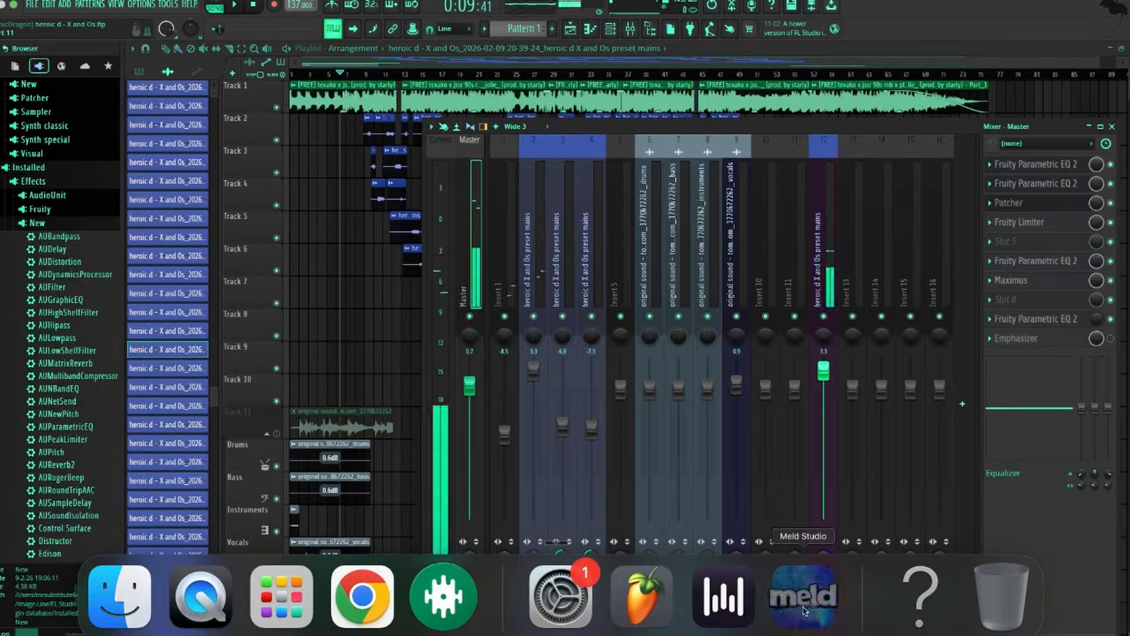
# Step: Check the recording in Meld Studio, return to the FL Studio mixer, and switch to Meld Studio again
pyautogui.click(804, 611)
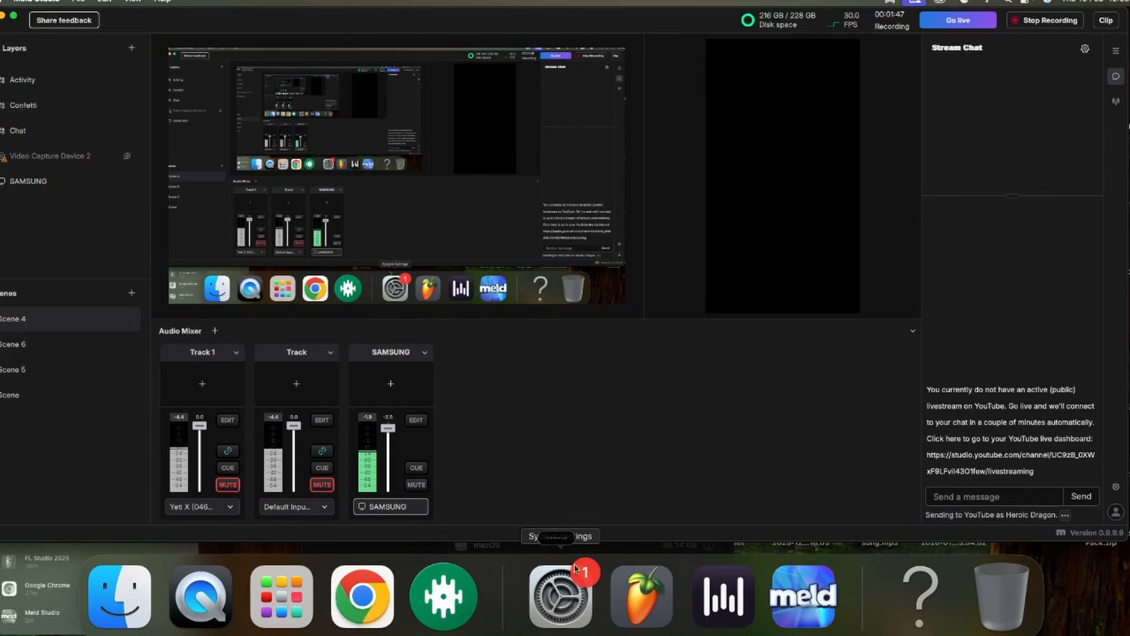
pyautogui.click(642, 596)
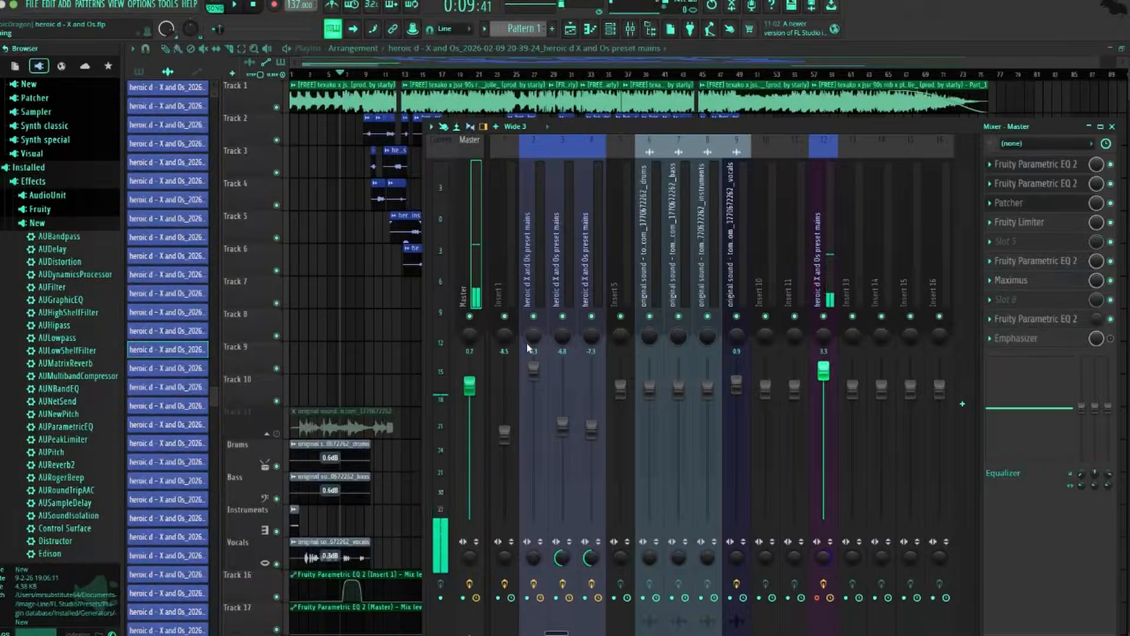
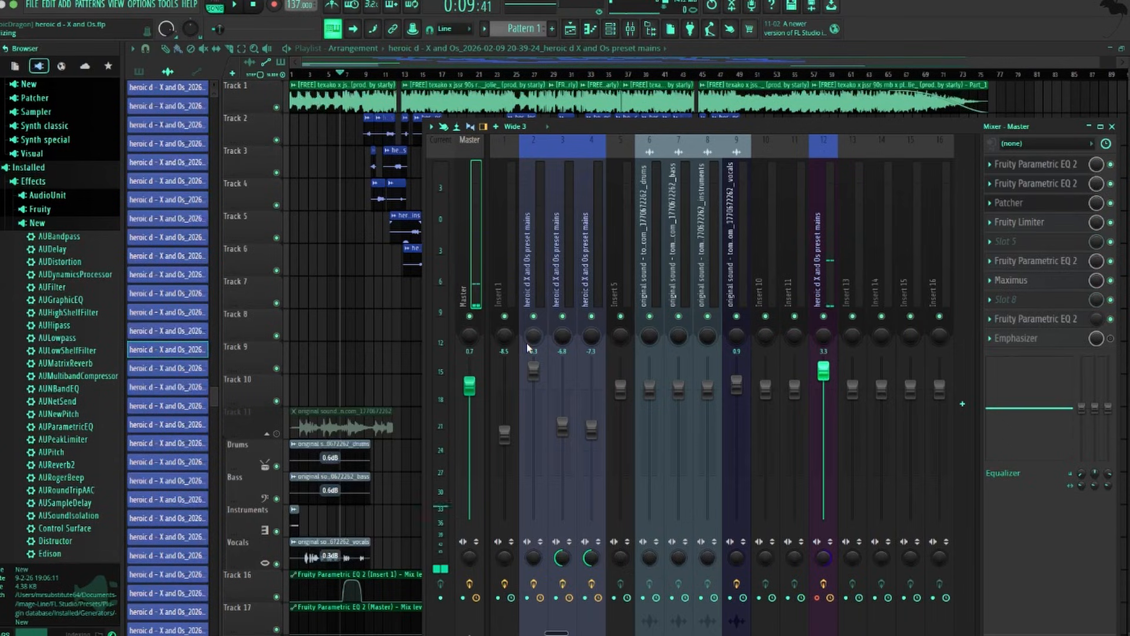
pyautogui.moveTo(712, 634)
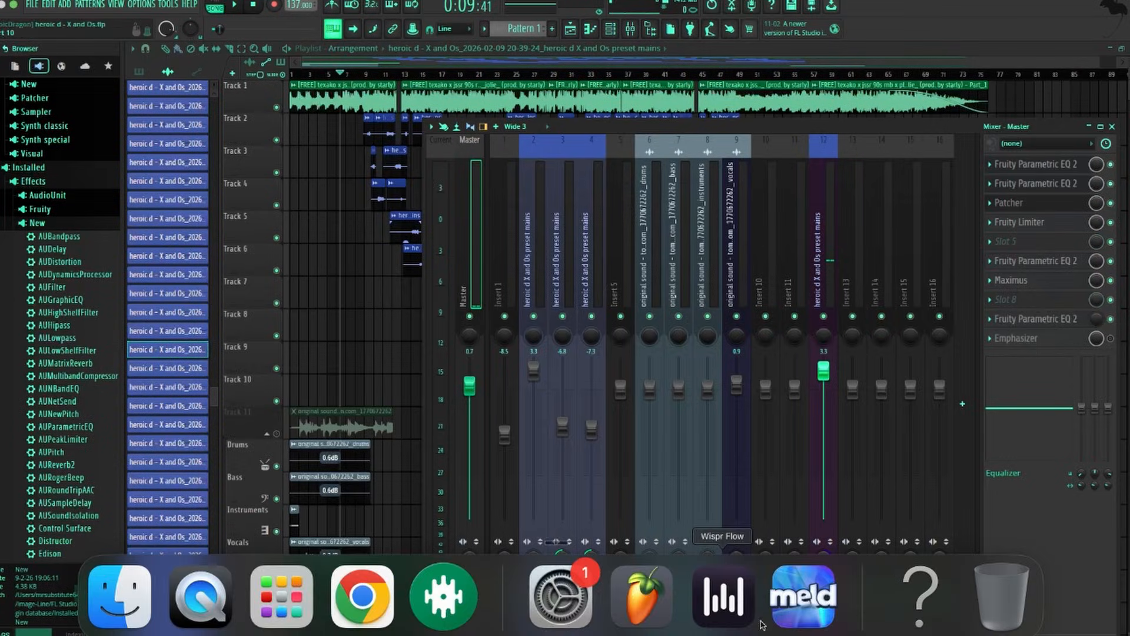
pyautogui.click(780, 618)
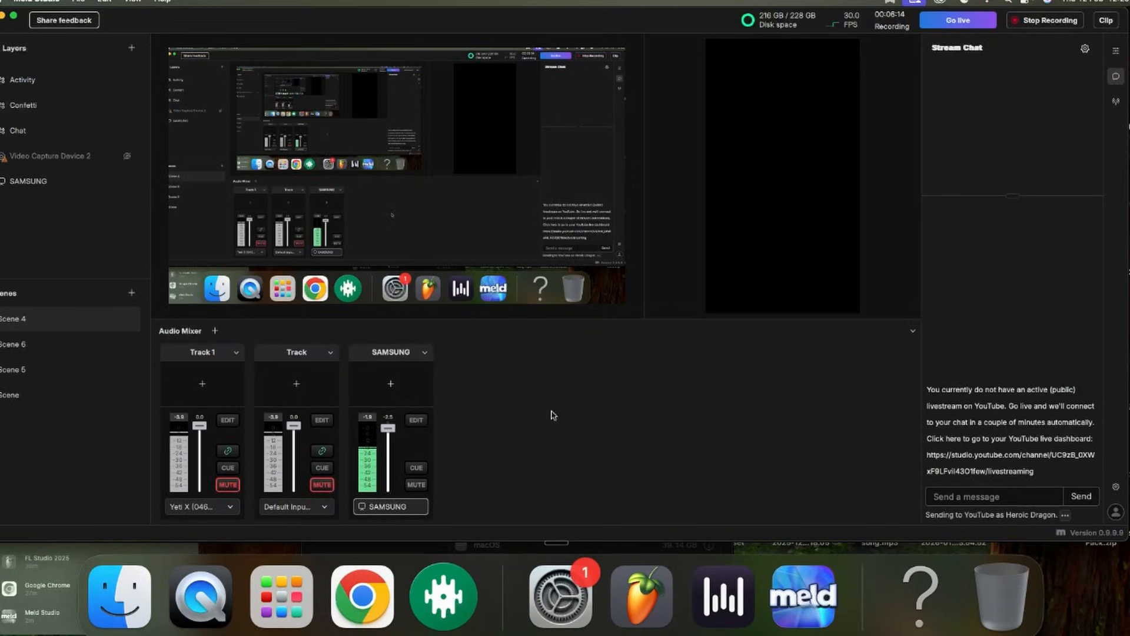